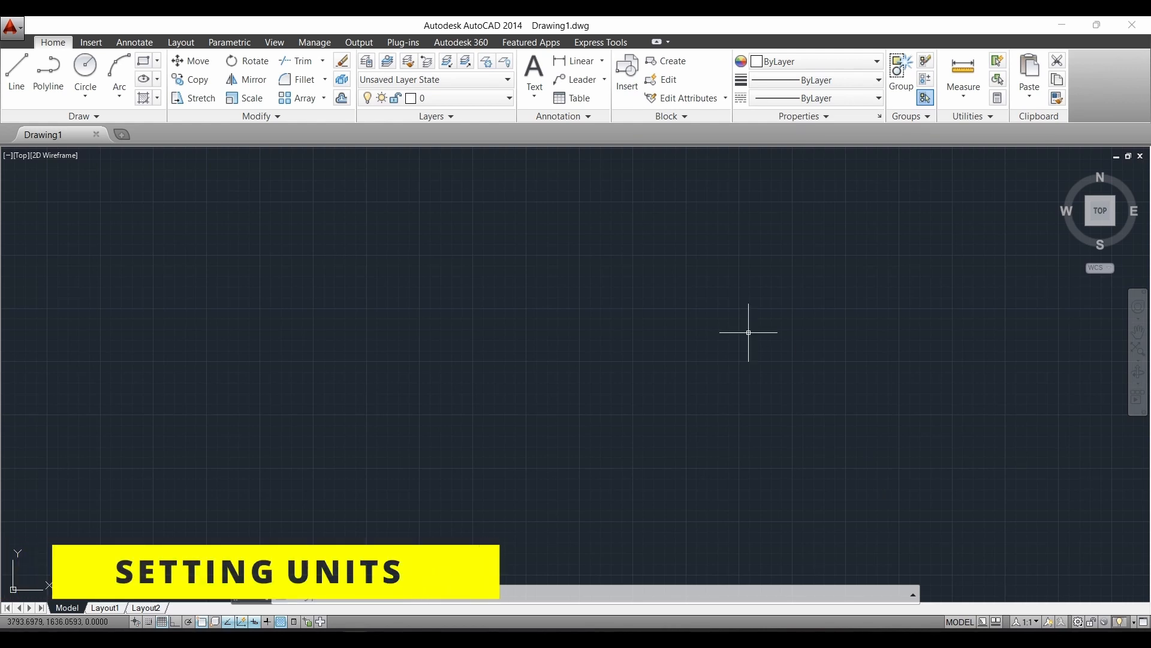
Step: Open the drawing units settings and accept decimal lengths with millimeters as the insertion scale
{"action": "type", "text": "units"}
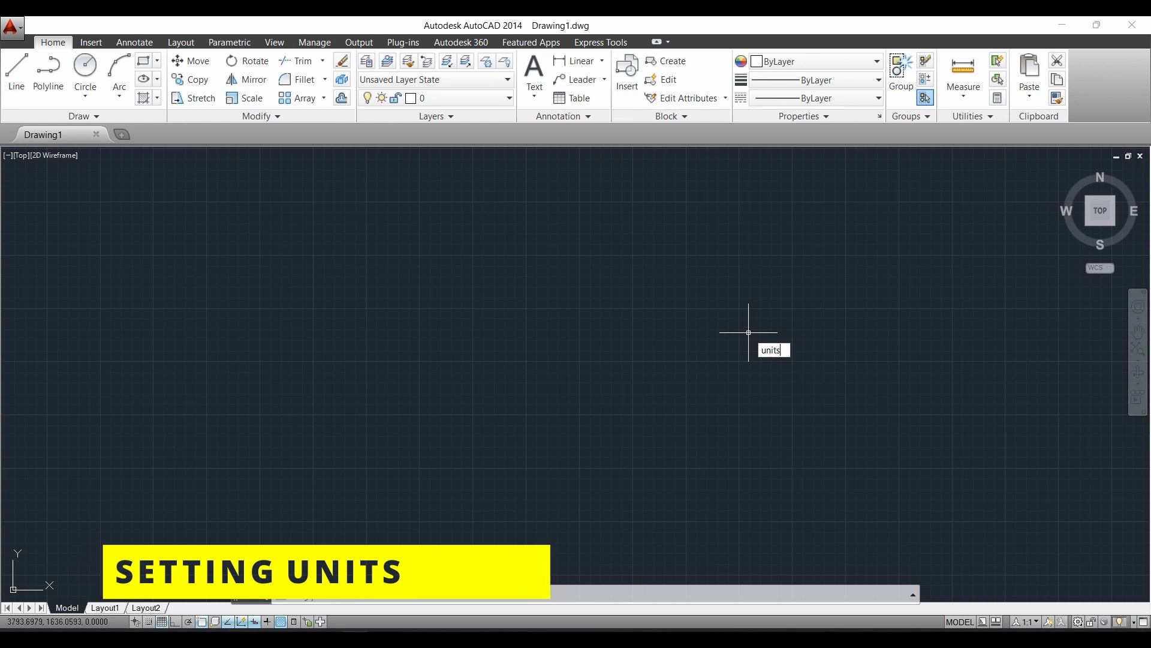
{"action": "key", "text": "Return"}
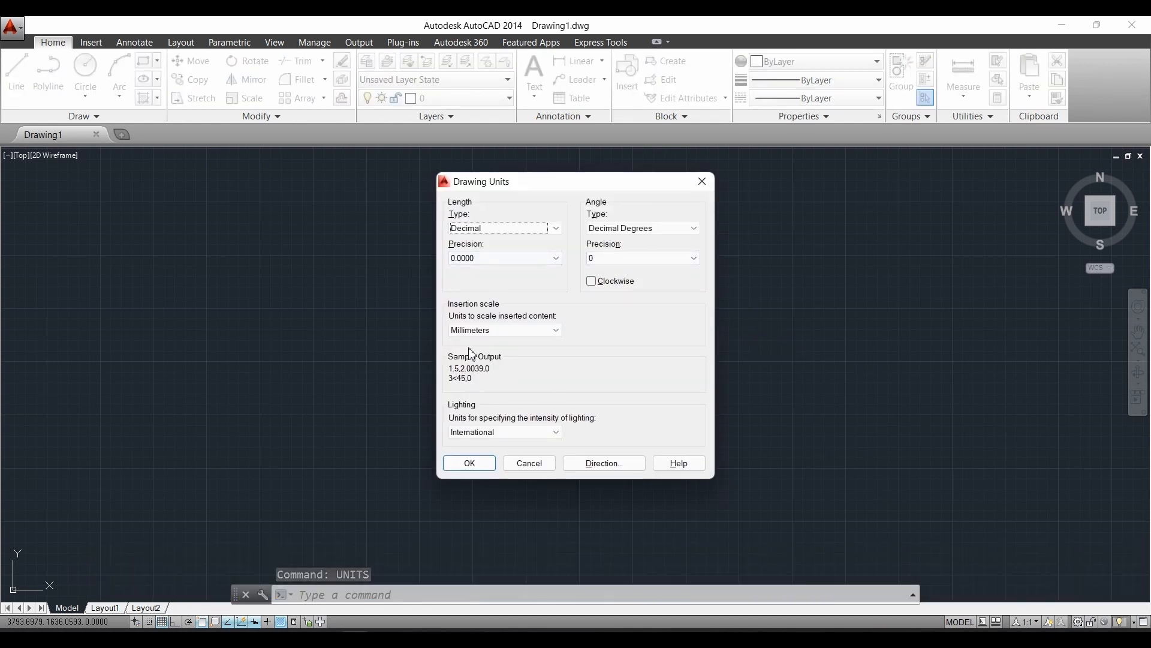
{"action": "left_click", "coordinate": [483, 473]}
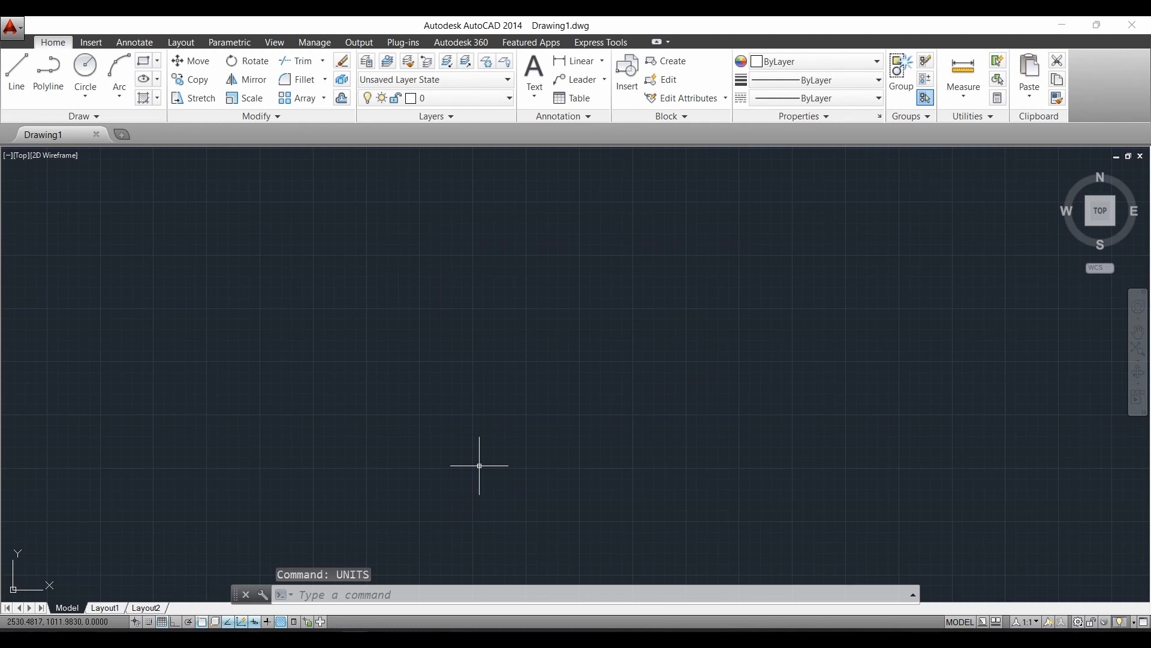
Step: Set the model space limits from lower-left corner 0,0 to upper-right corner 200,200
{"action": "type", "text": "LIMITS"}
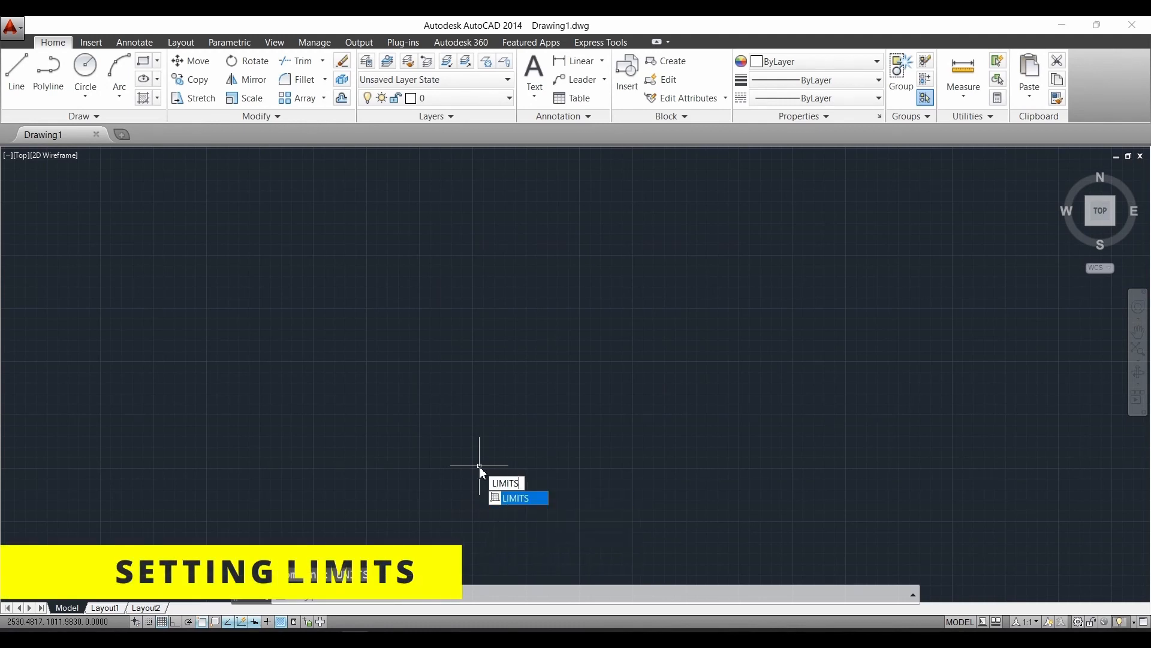
{"action": "key", "text": "Return"}
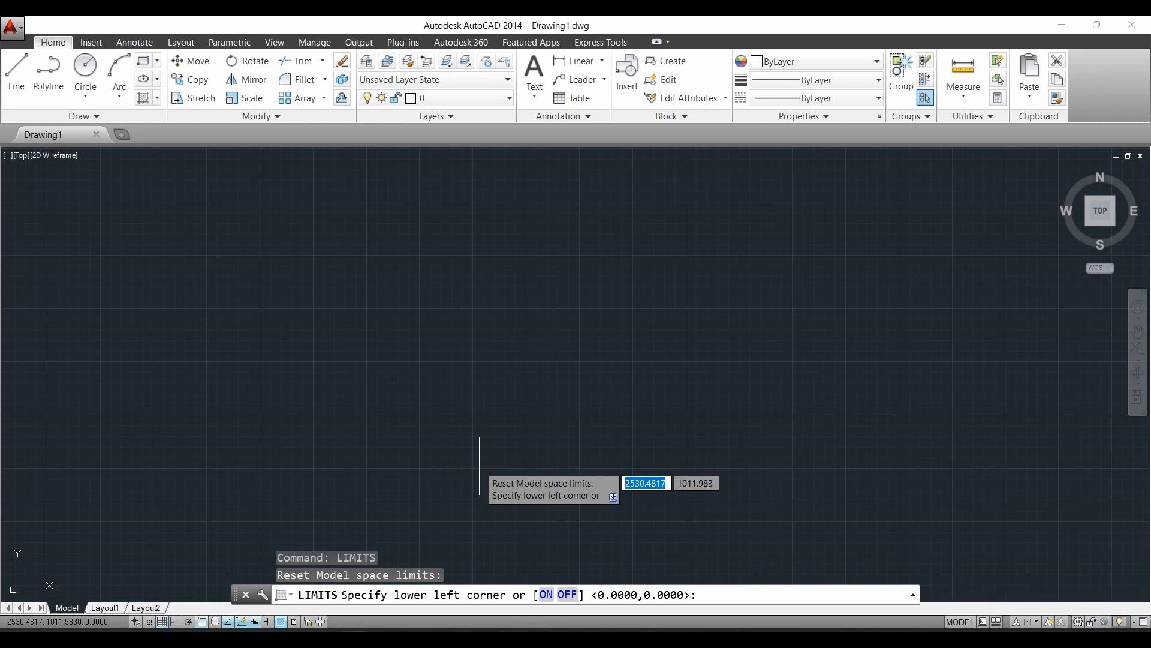
{"action": "type", "text": "0"}
{"action": "key", "text": "Tab"}
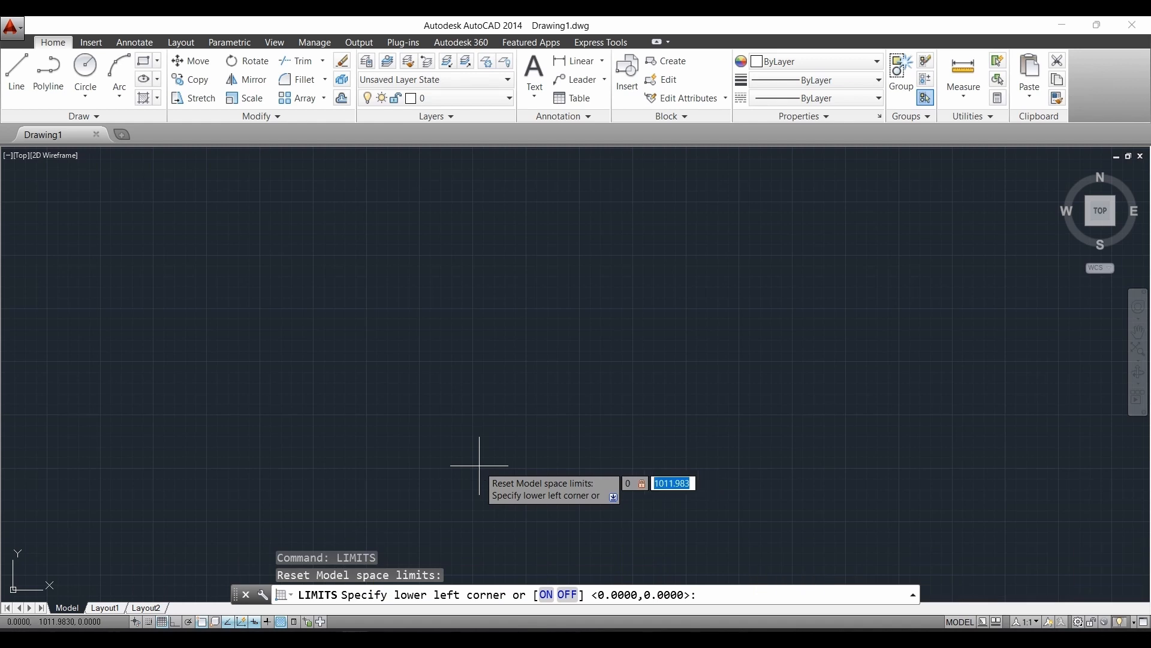
{"action": "type", "text": "0"}
{"action": "key", "text": "Return"}
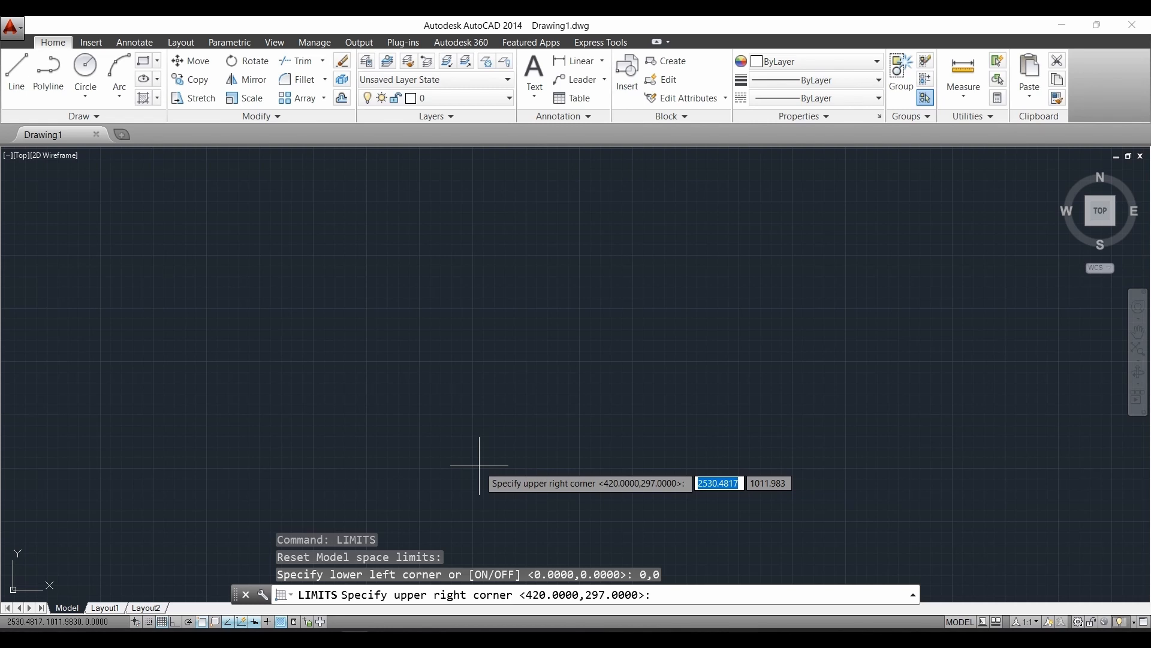
{"action": "type", "text": "200"}
{"action": "key", "text": "Tab"}
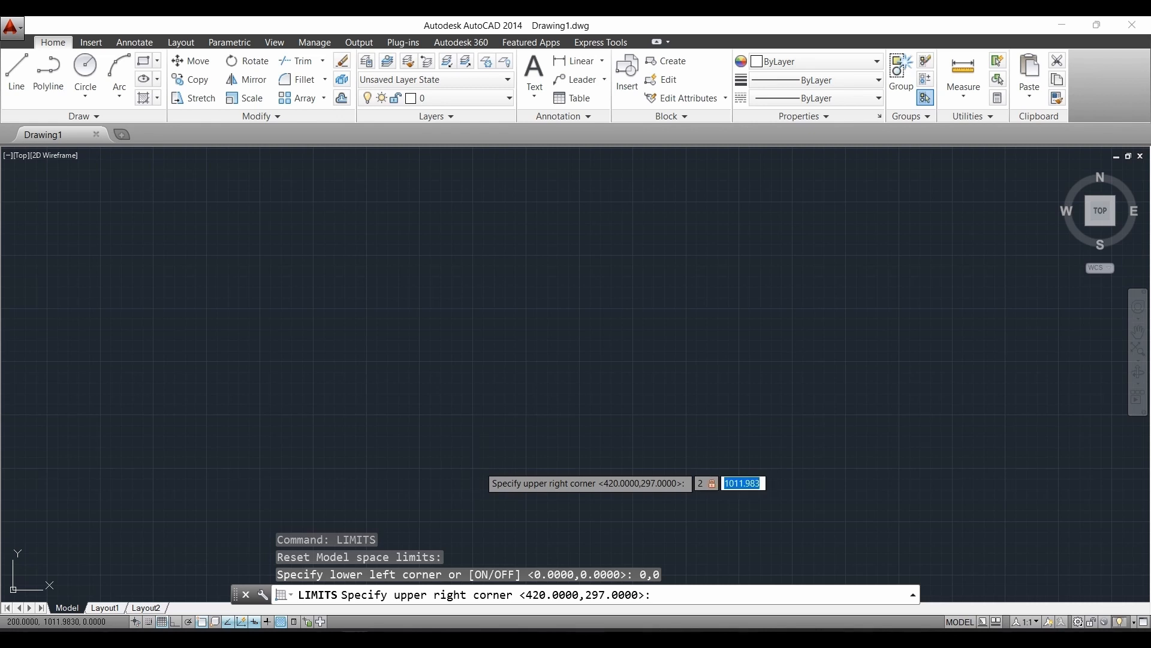
{"action": "type", "text": "200"}
{"action": "key", "text": "Return"}
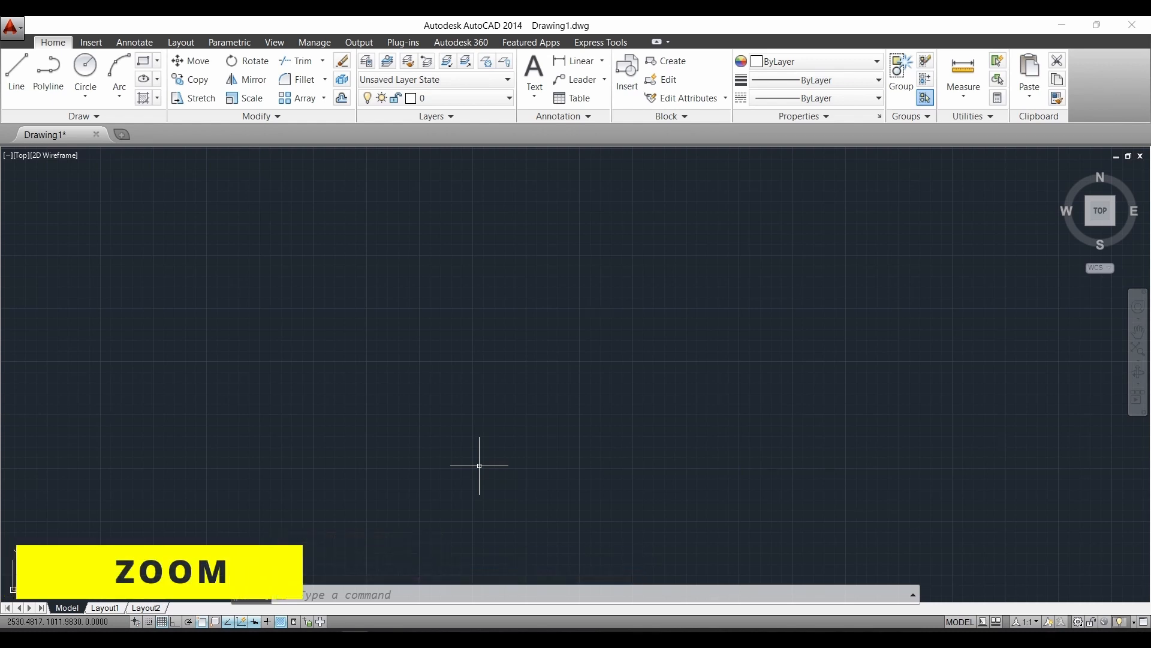
Step: Zoom to show all of the drawing limits
{"action": "type", "text": "Z"}
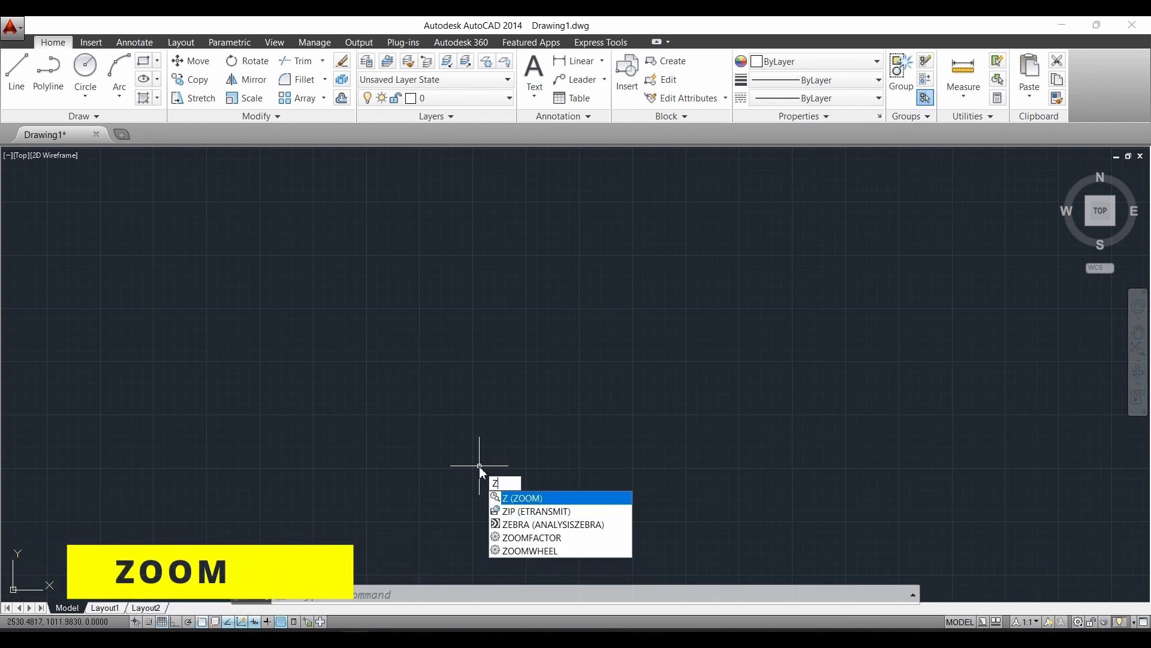
{"action": "key", "text": "Return"}
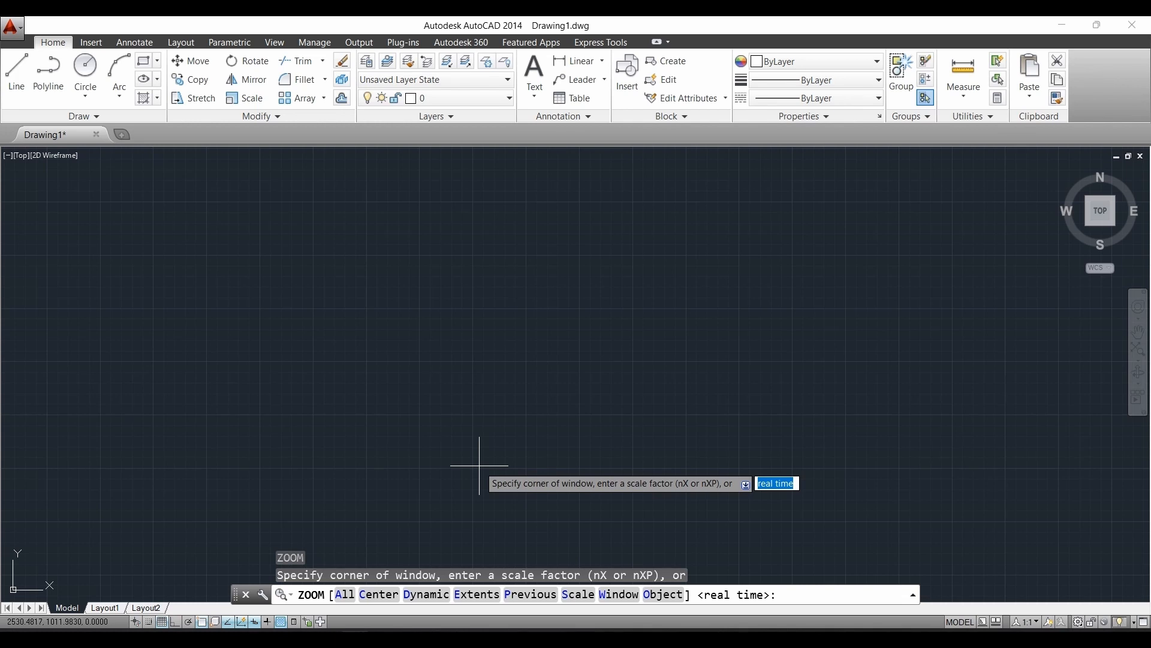
{"action": "type", "text": "a"}
{"action": "key", "text": "Return"}
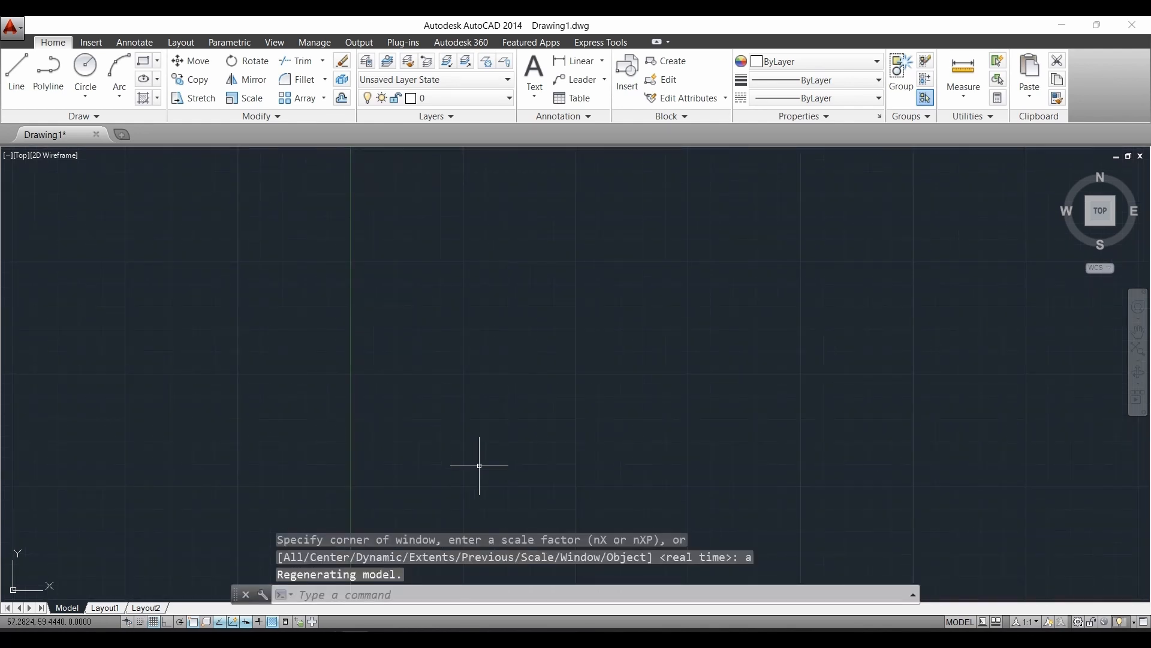
{"action": "middle_click_drag", "start_coordinate": [963, 291], "coordinate": [614, 326]}
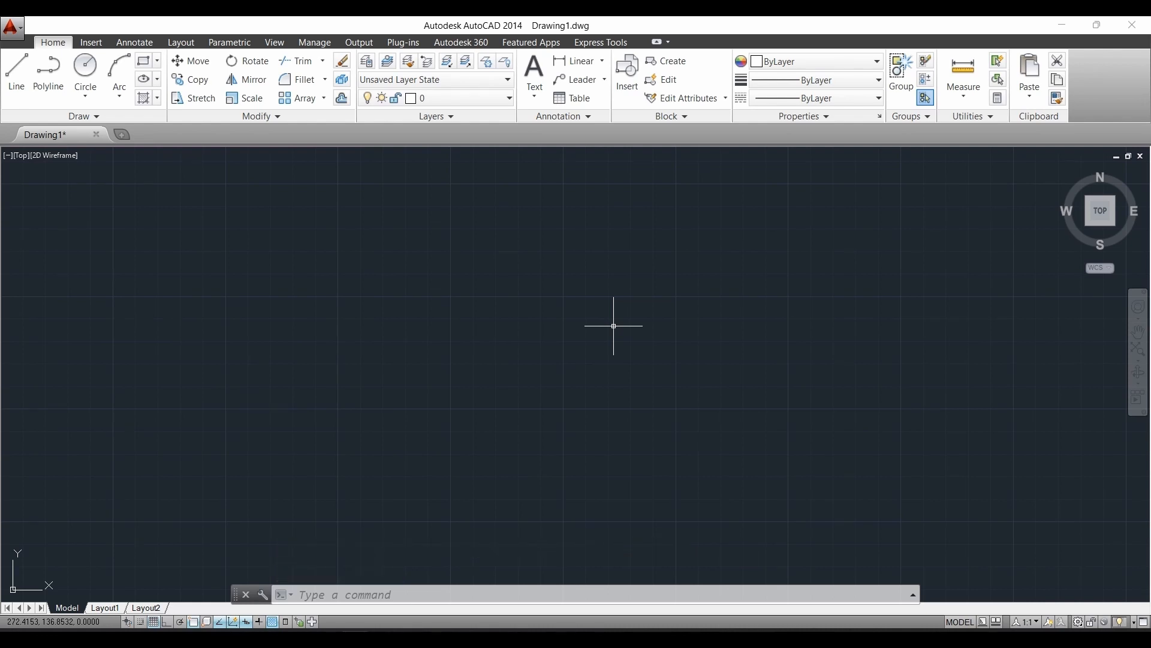
Step: Switch to the 3D Modeling workspace and set the drawing view to Top
{"action": "left_click", "coordinate": [1079, 624]}
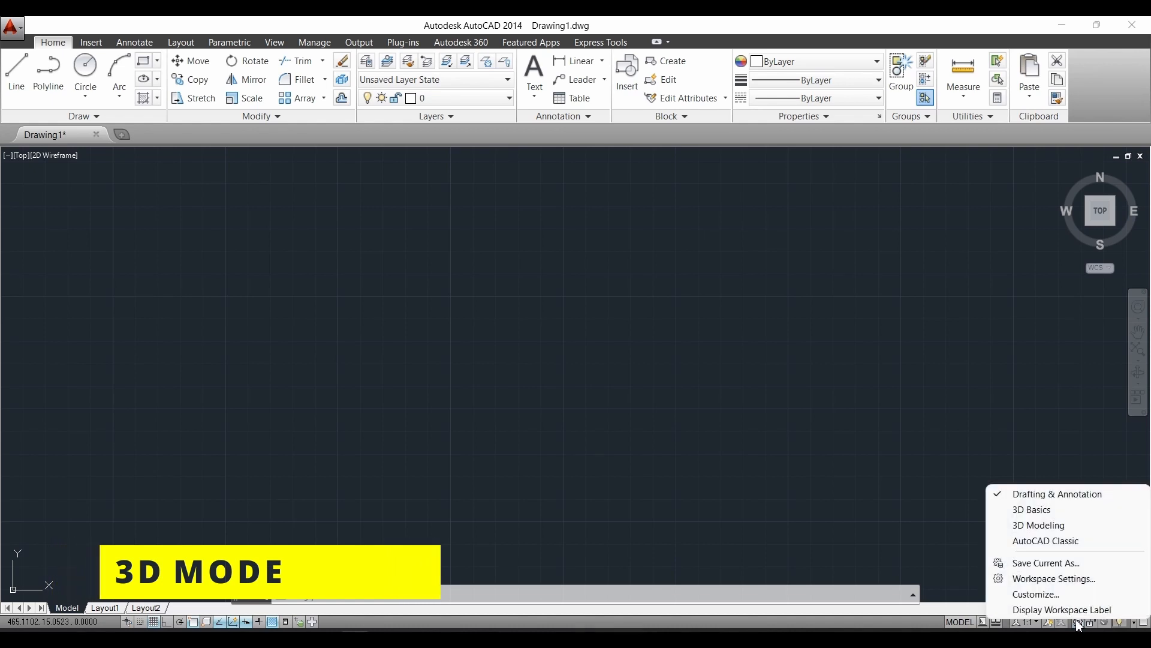
{"action": "left_click", "coordinate": [1025, 525]}
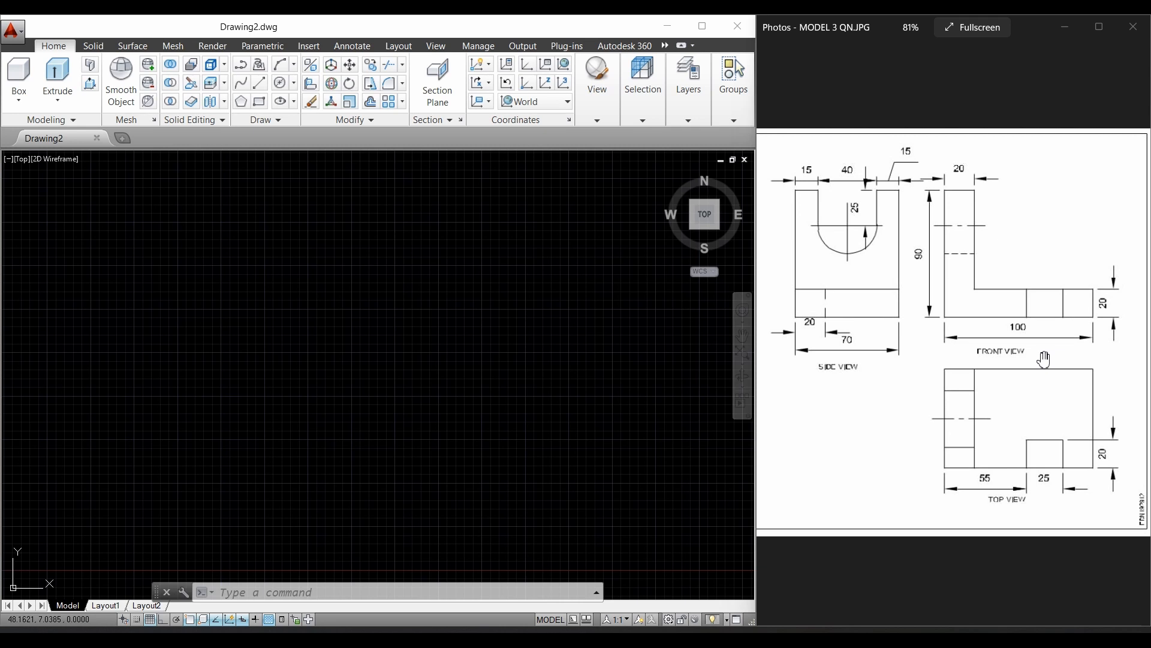
{"action": "left_click", "coordinate": [438, 48]}
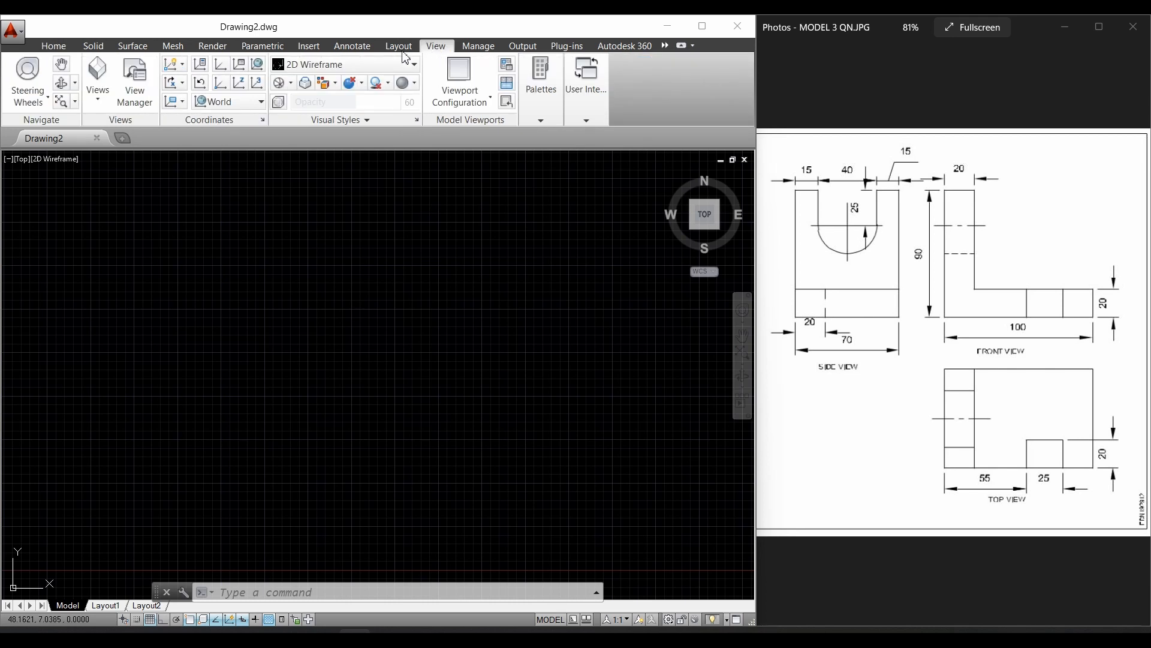
{"action": "left_click", "coordinate": [97, 111]}
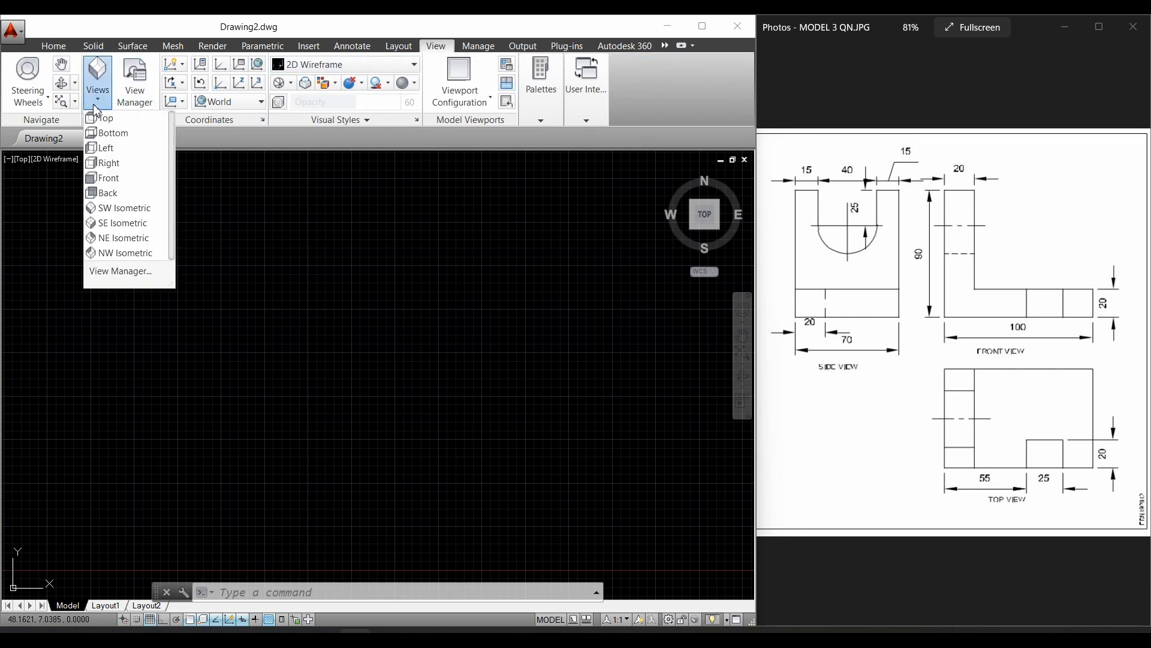
{"action": "left_click", "coordinate": [109, 127]}
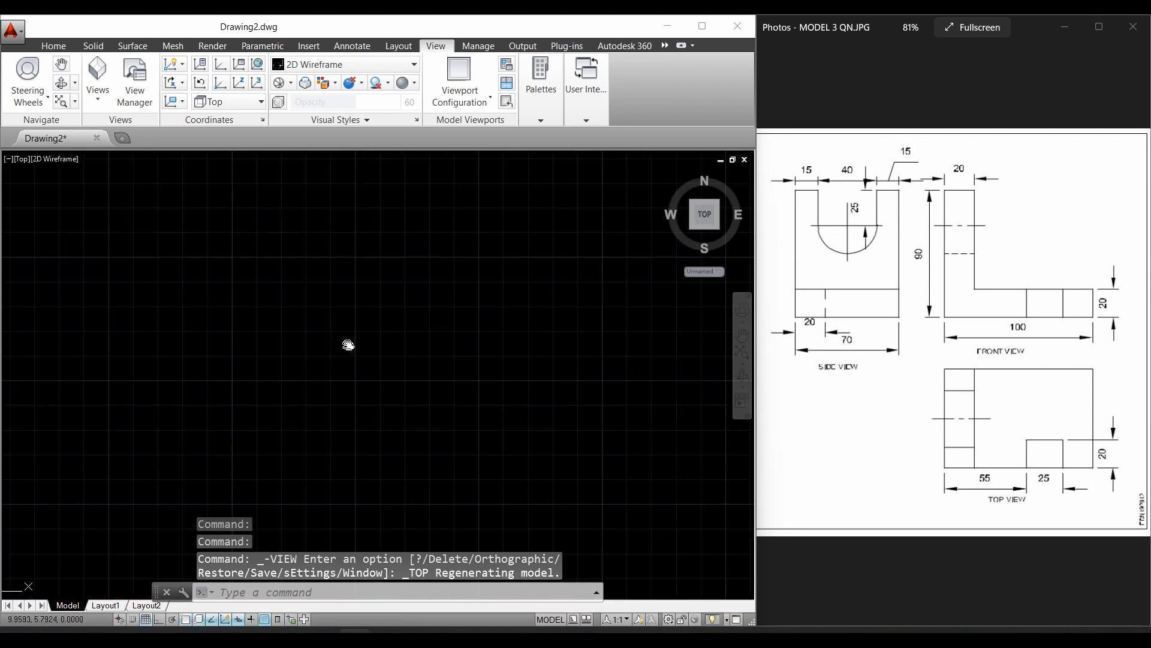
Step: Draw a 100 by 70 mm rectangle as the base outline from the reference top view
{"action": "left_click", "coordinate": [57, 48]}
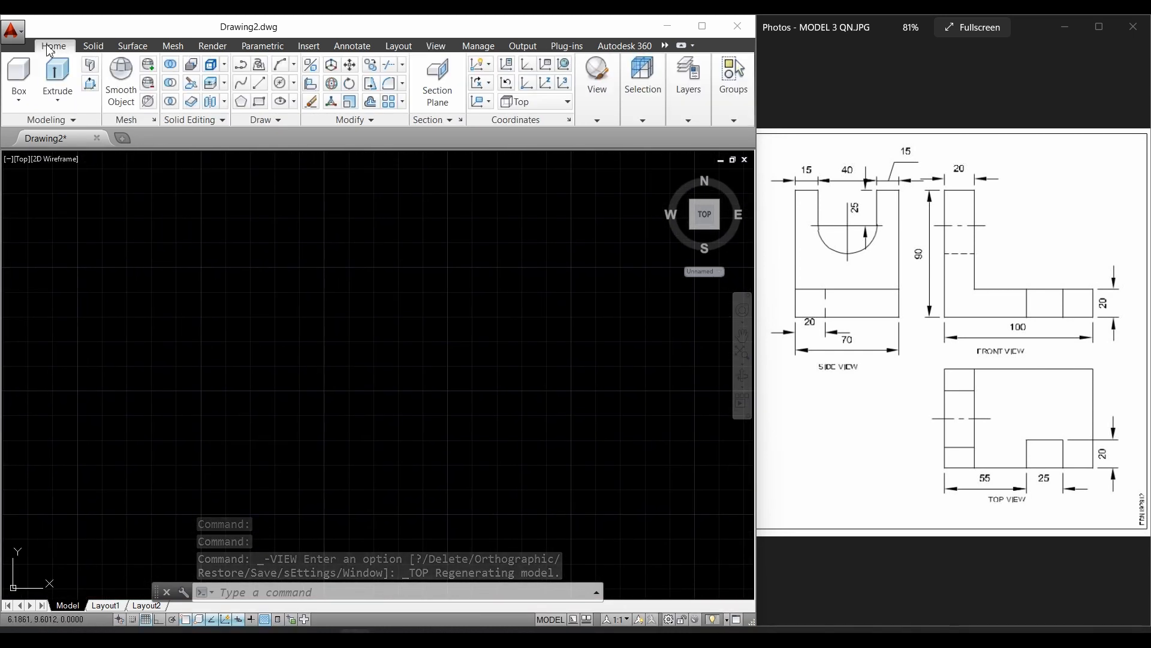
{"action": "left_click", "coordinate": [262, 103]}
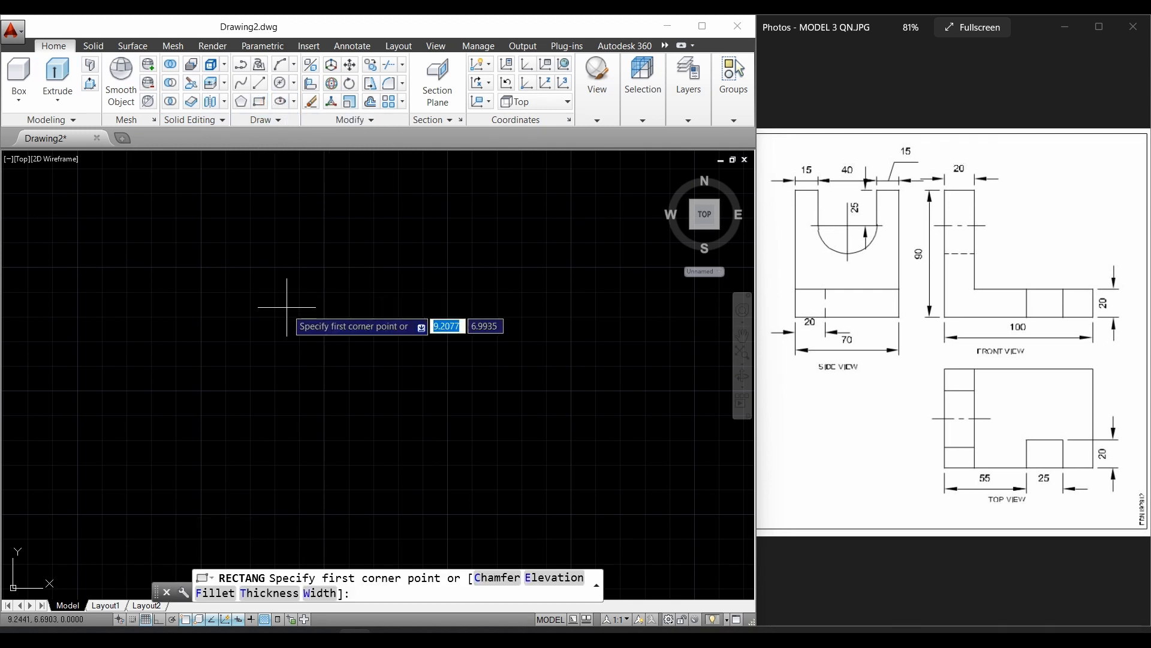
{"action": "left_click", "coordinate": [246, 250]}
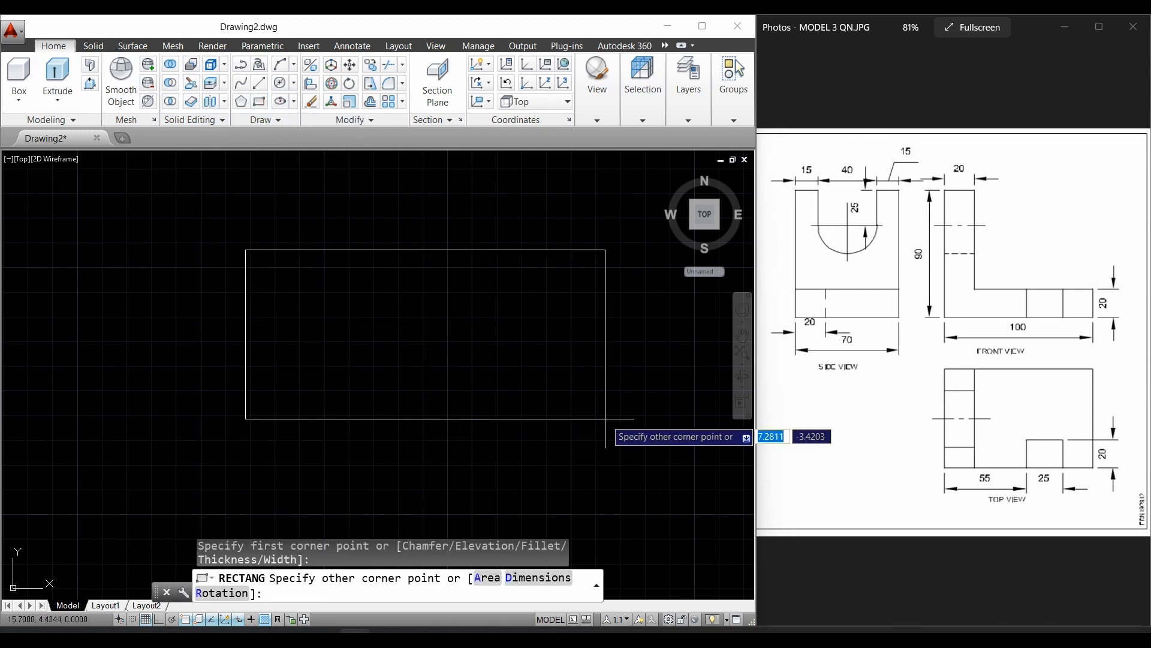
{"action": "type", "text": "100"}
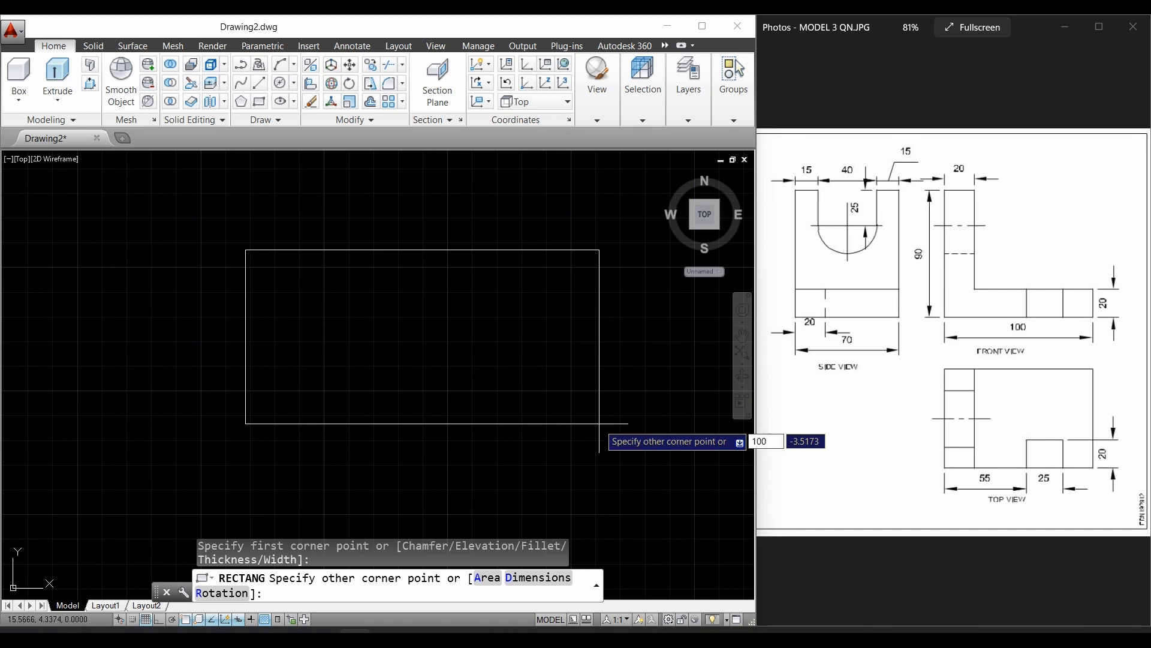
{"action": "key", "text": "Tab"}
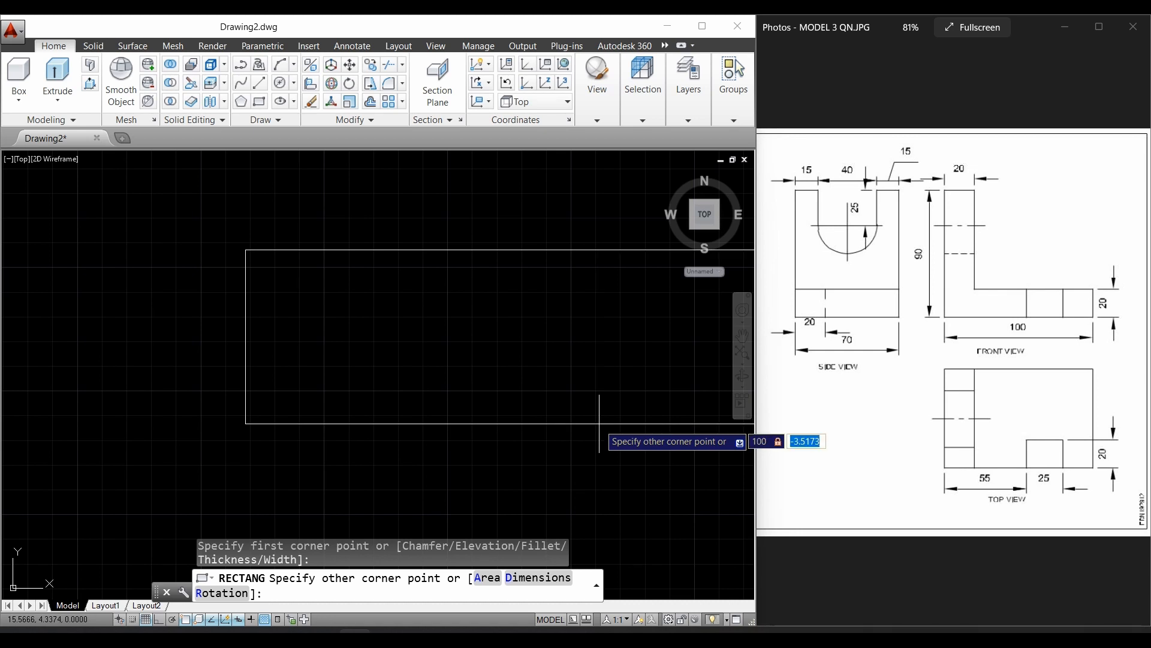
{"action": "type", "text": "70"}
{"action": "key", "text": "Return"}
{"action": "scroll", "coordinate": [672, 380], "scroll_direction": "down", "scroll_amount": 3}
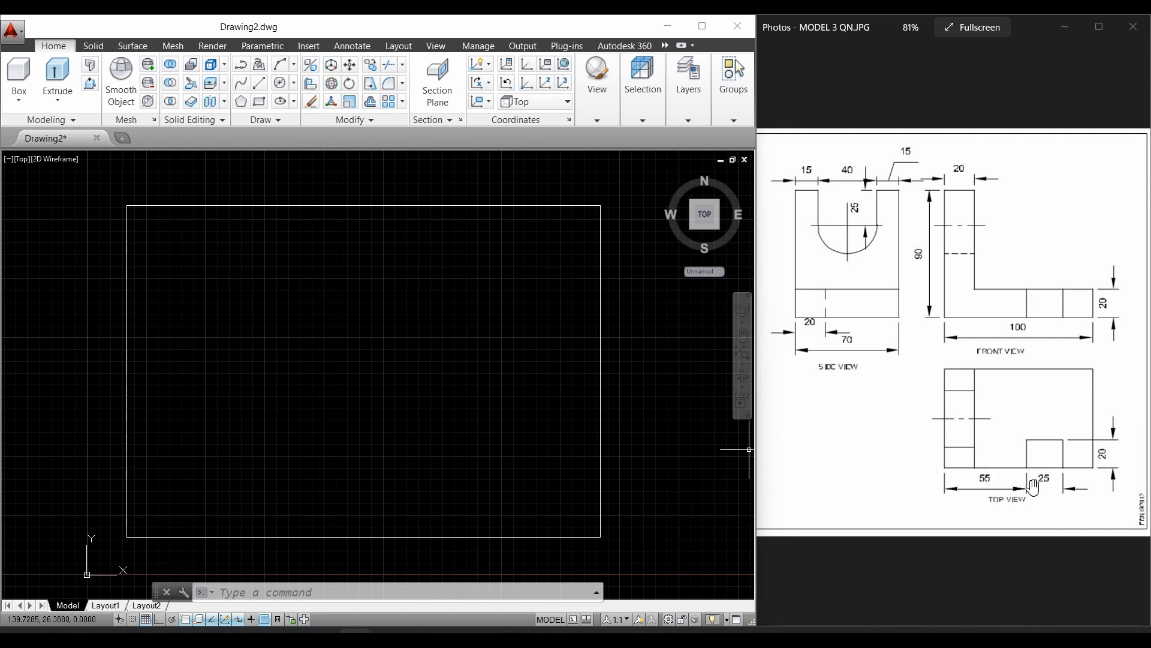
Step: Draw a 25 by 20 mm notch rectangle inside the base, starting on its lower edge 55 mm from the lower-left corner
{"action": "left_click", "coordinate": [266, 105]}
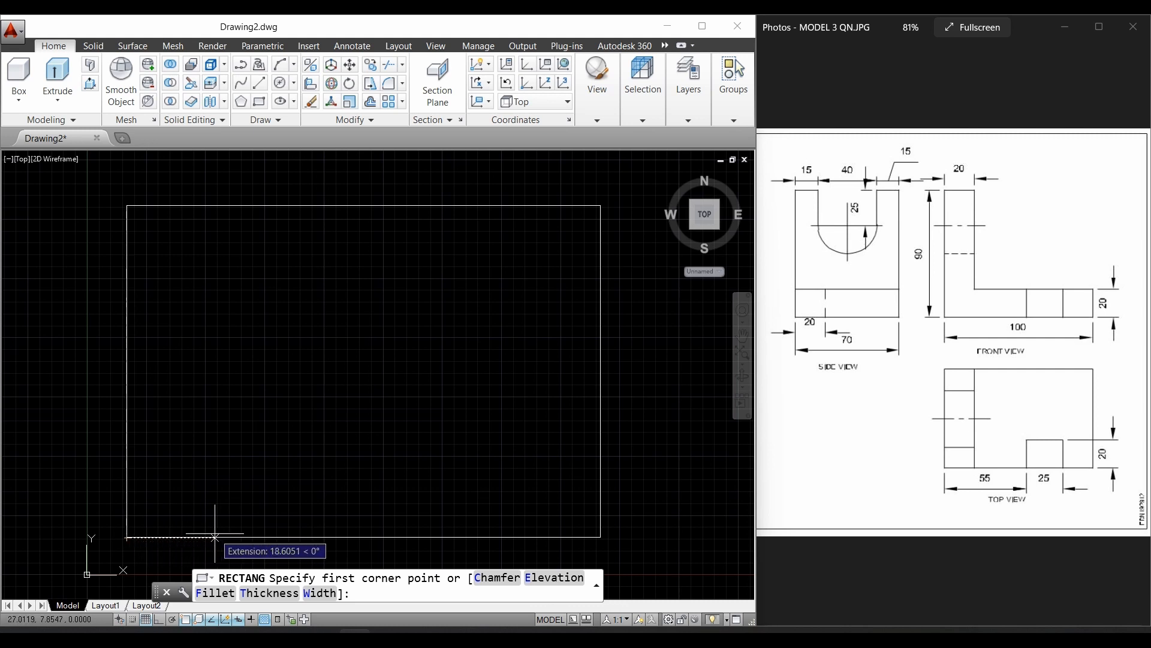
{"action": "type", "text": "55"}
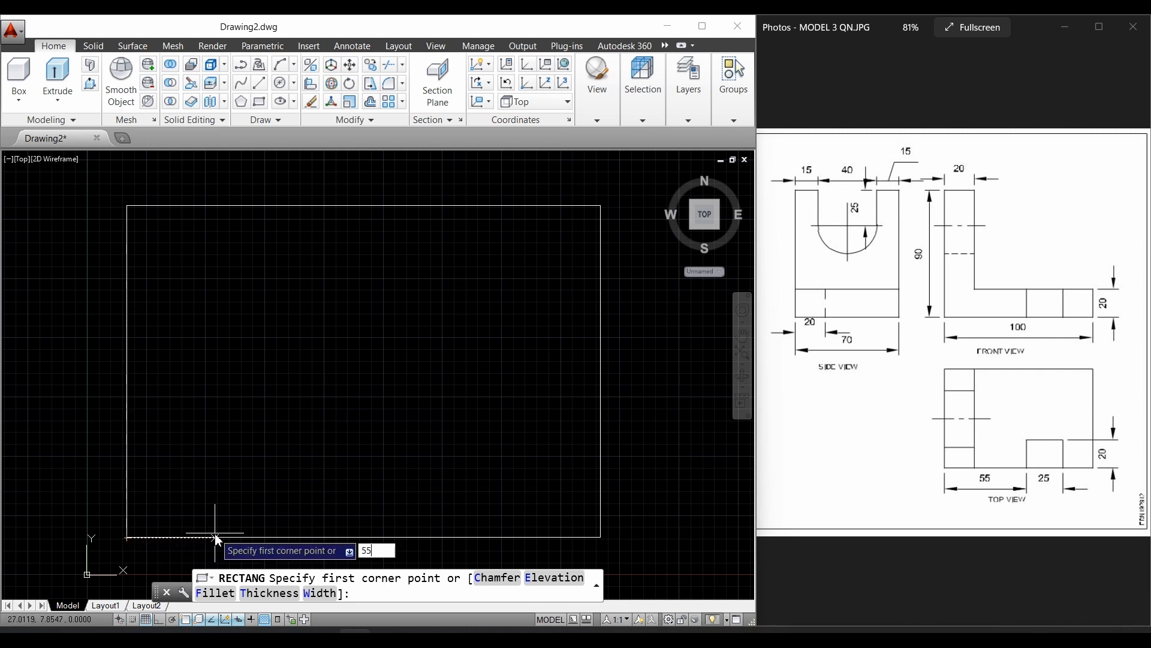
{"action": "key", "text": "Return"}
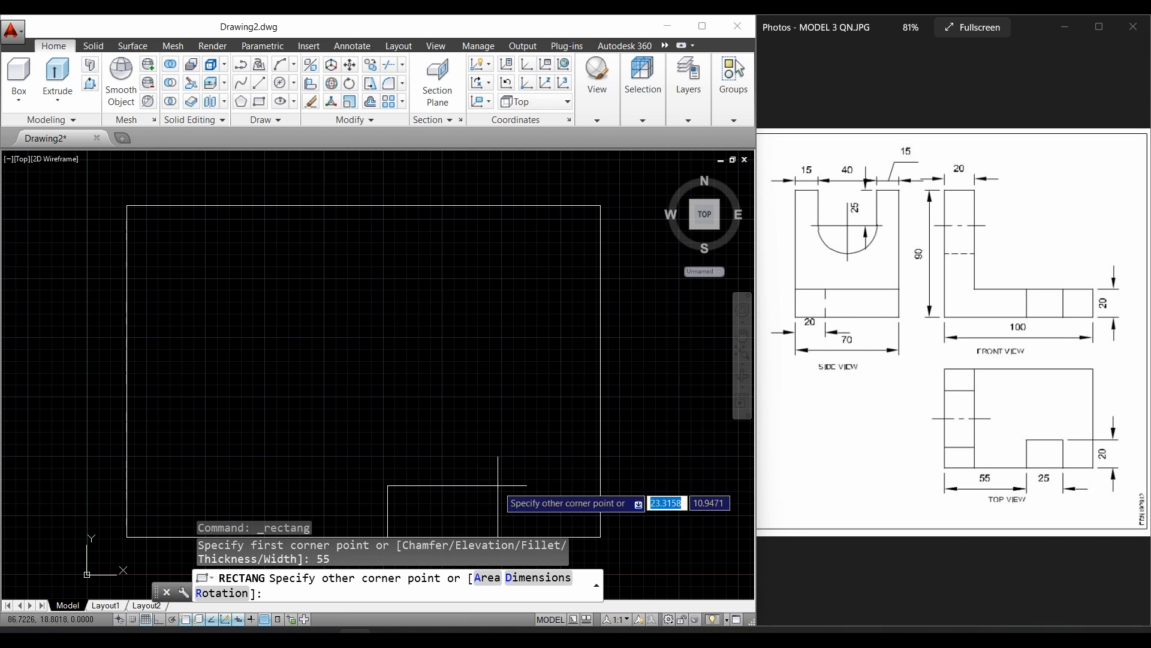
{"action": "type", "text": "25"}
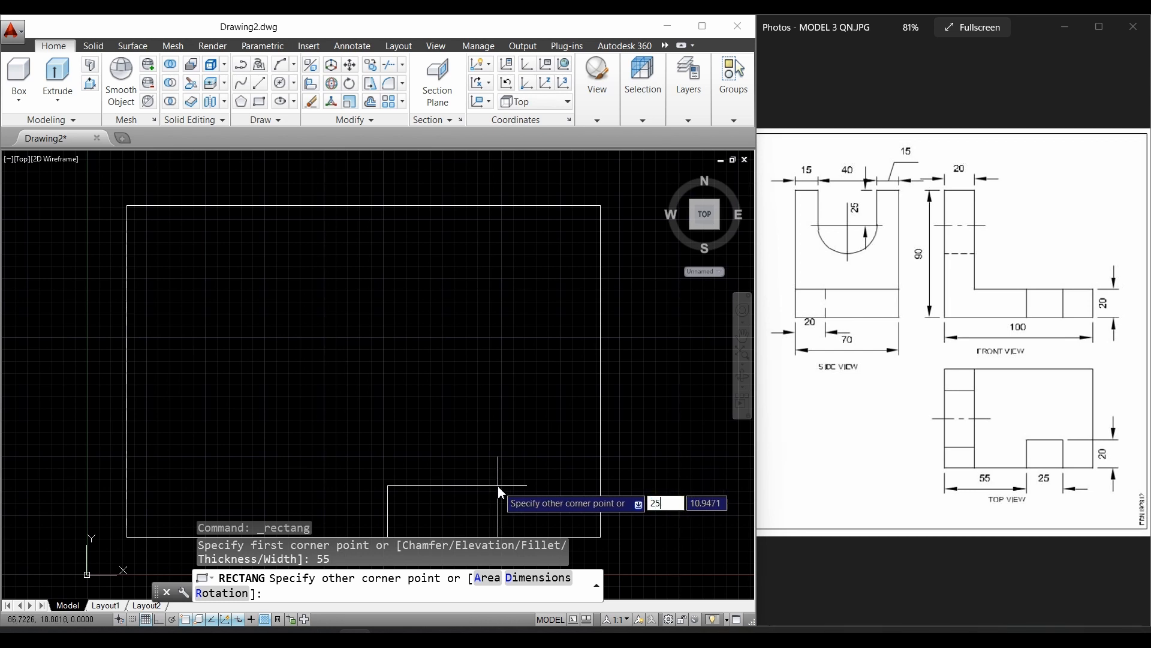
{"action": "key", "text": "Tab"}
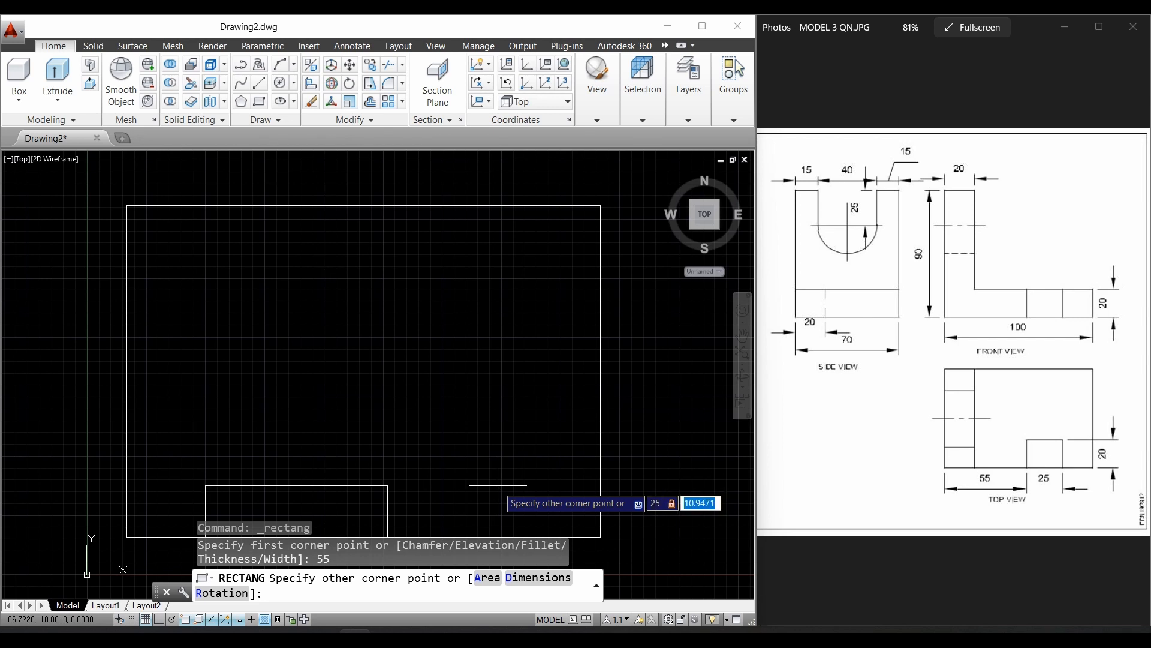
{"action": "type", "text": "20"}
{"action": "key", "text": "Return"}
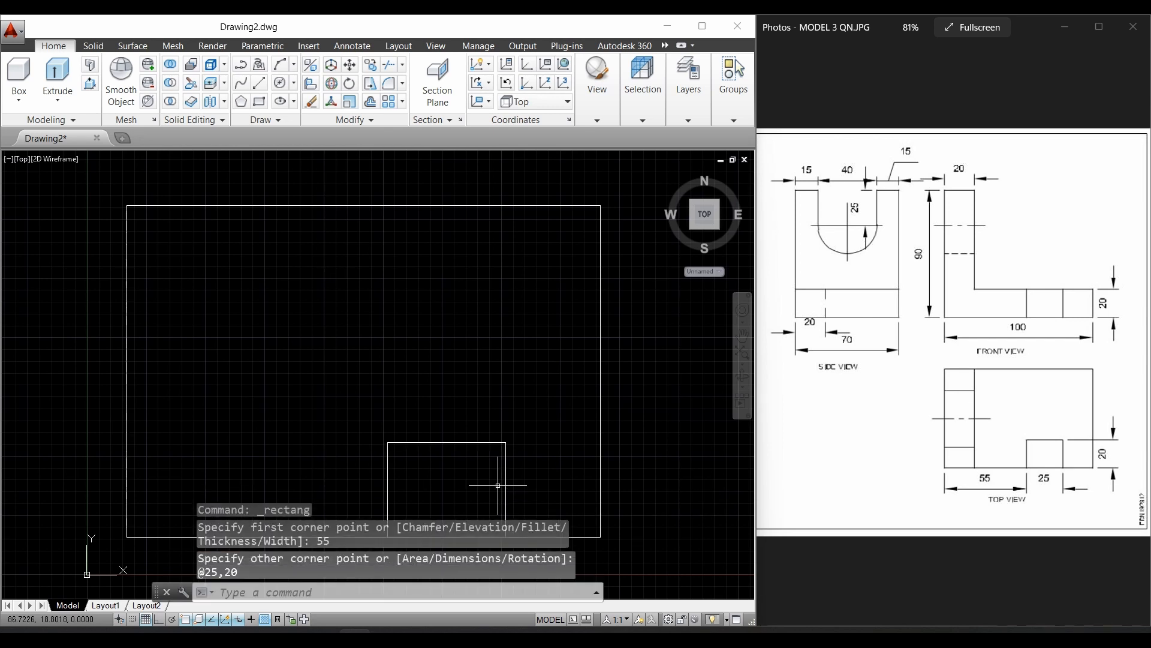
{"action": "scroll", "coordinate": [699, 470], "scroll_direction": "down", "scroll_amount": 2}
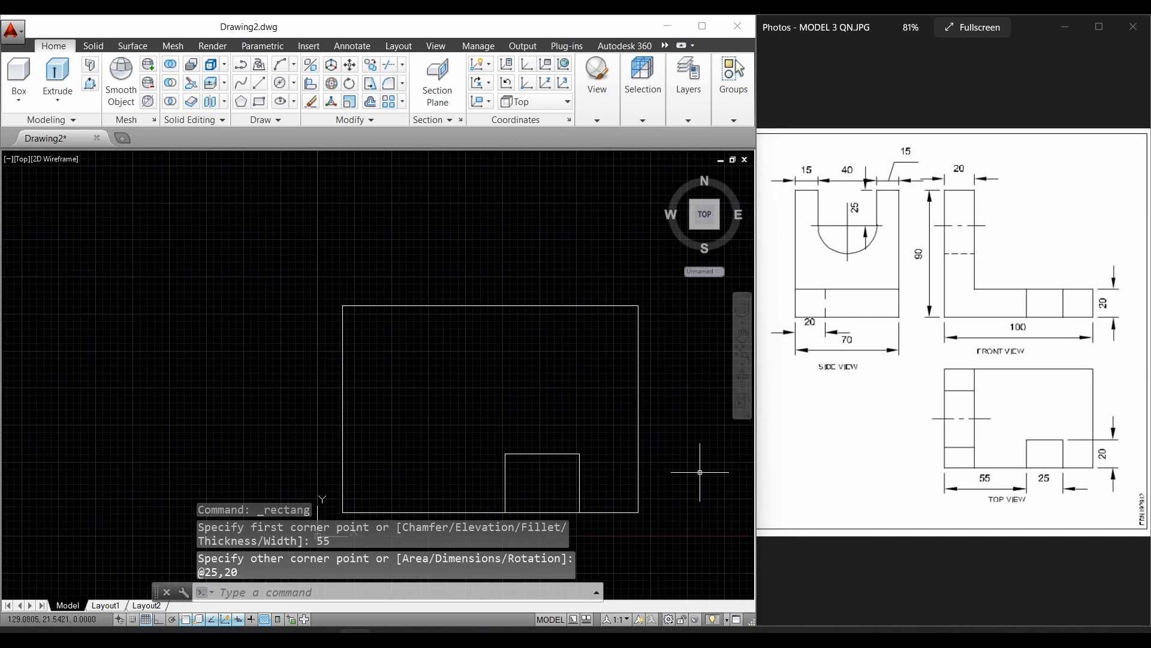
{"action": "middle_click_drag", "start_coordinate": [685, 481], "coordinate": [607, 463]}
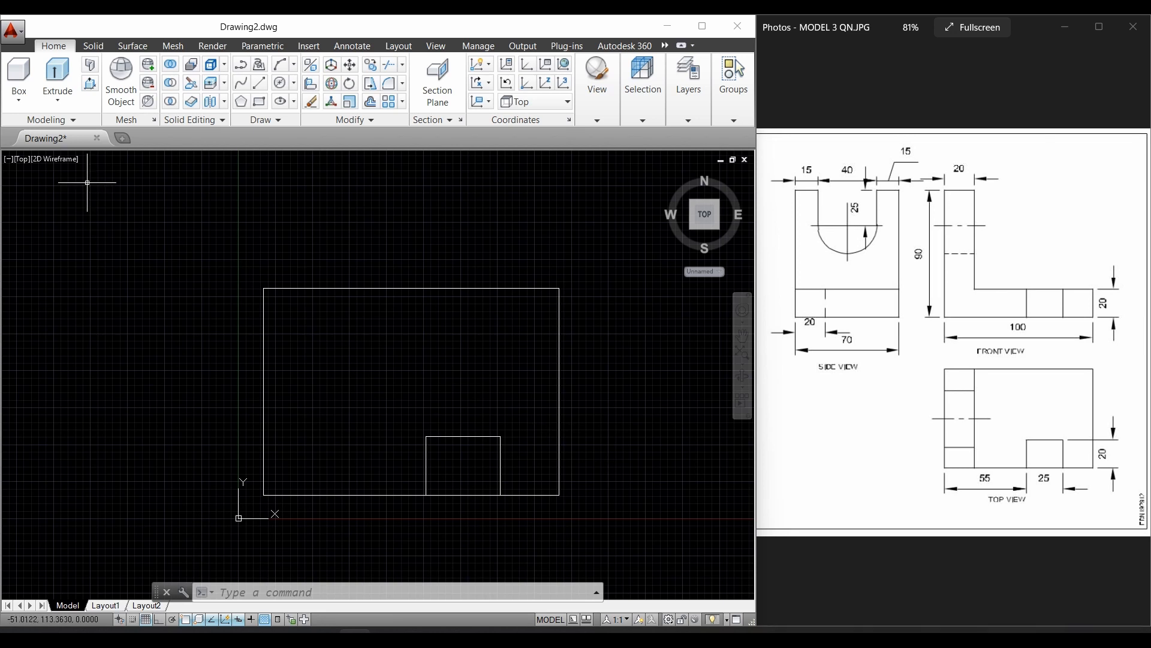
Step: Change the view of the base outline to SE Isometric
{"action": "left_click", "coordinate": [442, 50]}
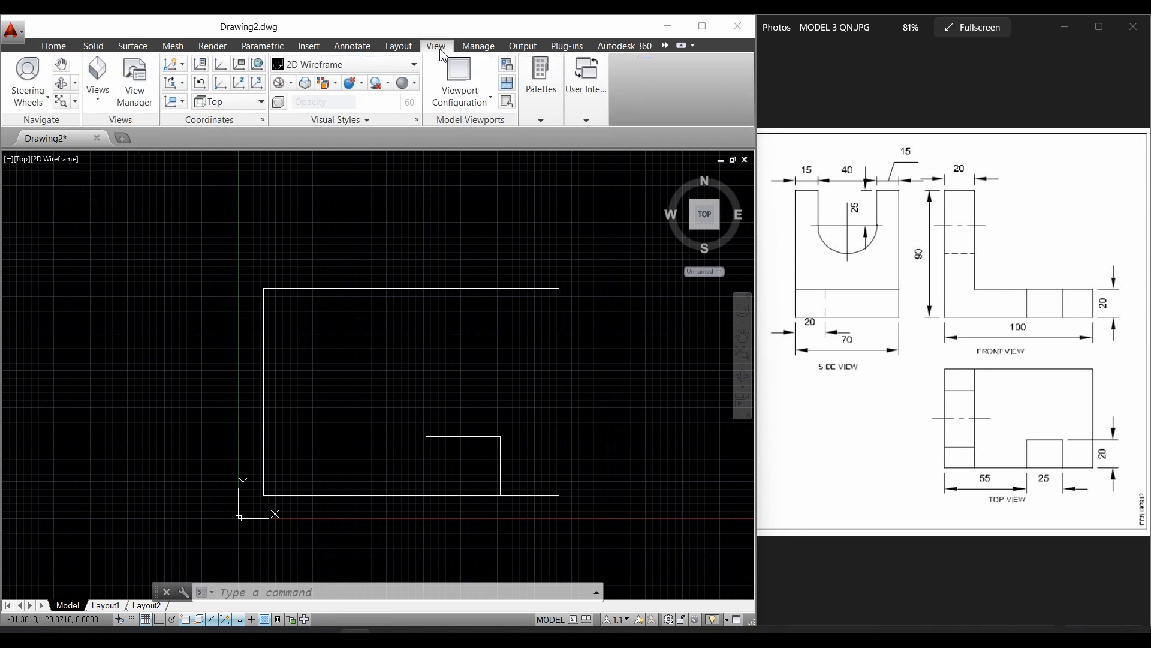
{"action": "left_click", "coordinate": [107, 107]}
{"action": "left_click", "coordinate": [117, 222]}
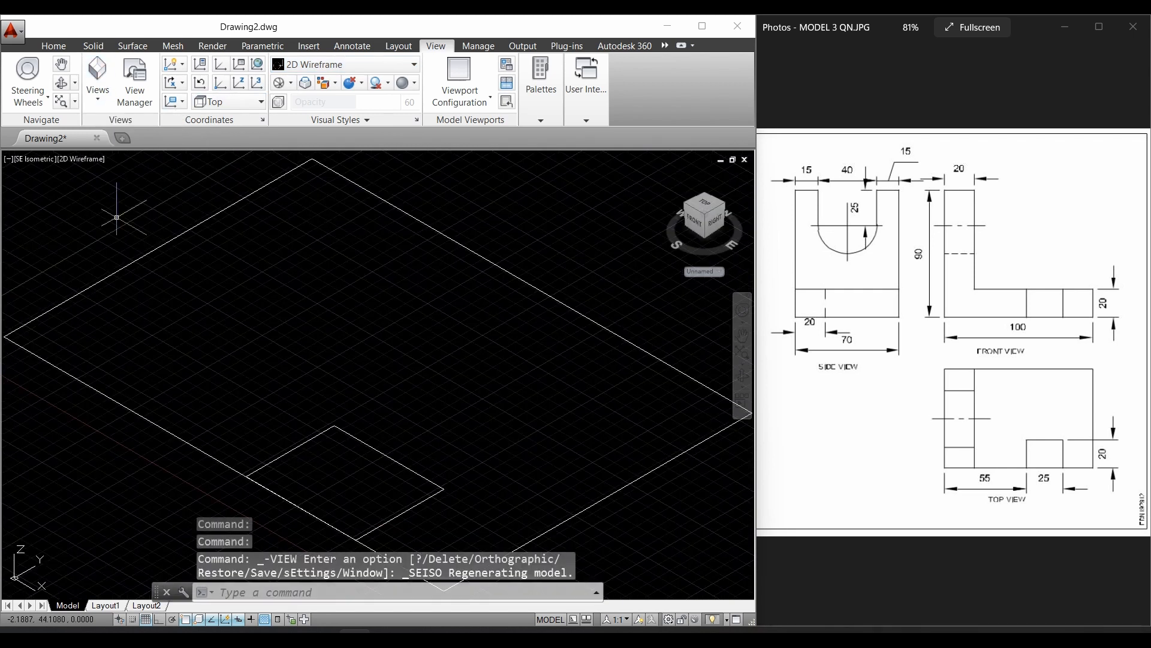
{"action": "scroll", "coordinate": [352, 249], "scroll_direction": "down", "scroll_amount": 3}
{"action": "middle_click_drag", "start_coordinate": [352, 249], "coordinate": [403, 278]}
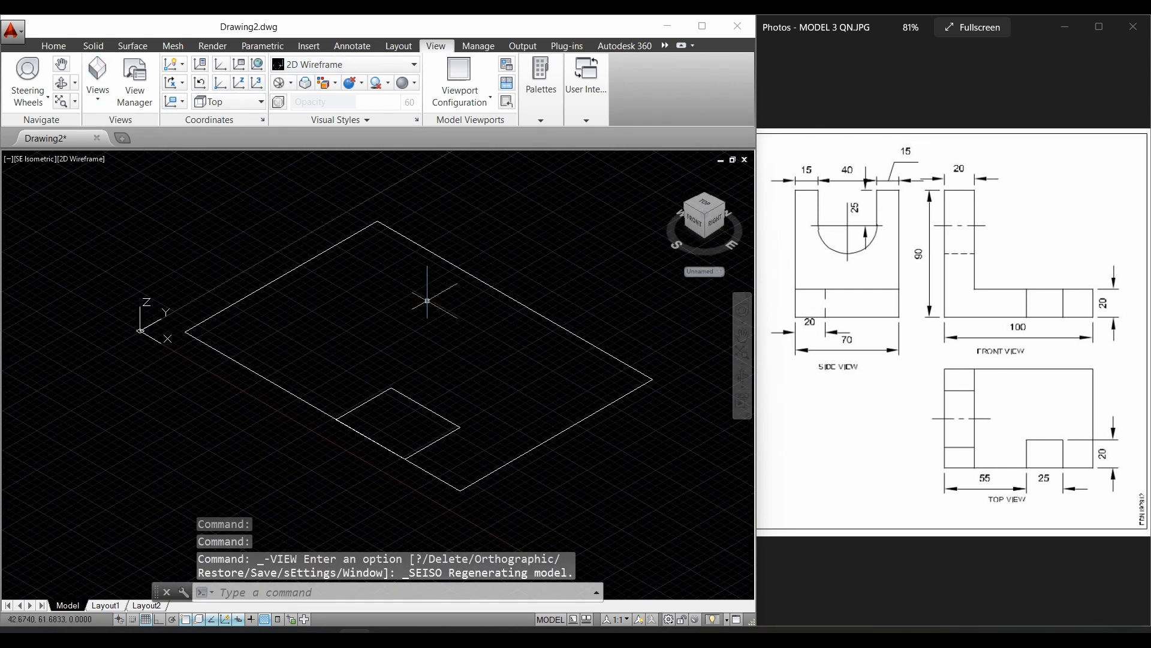
Step: Extrude the large base rectangle upward by 20 mm
{"action": "left_click", "coordinate": [55, 48]}
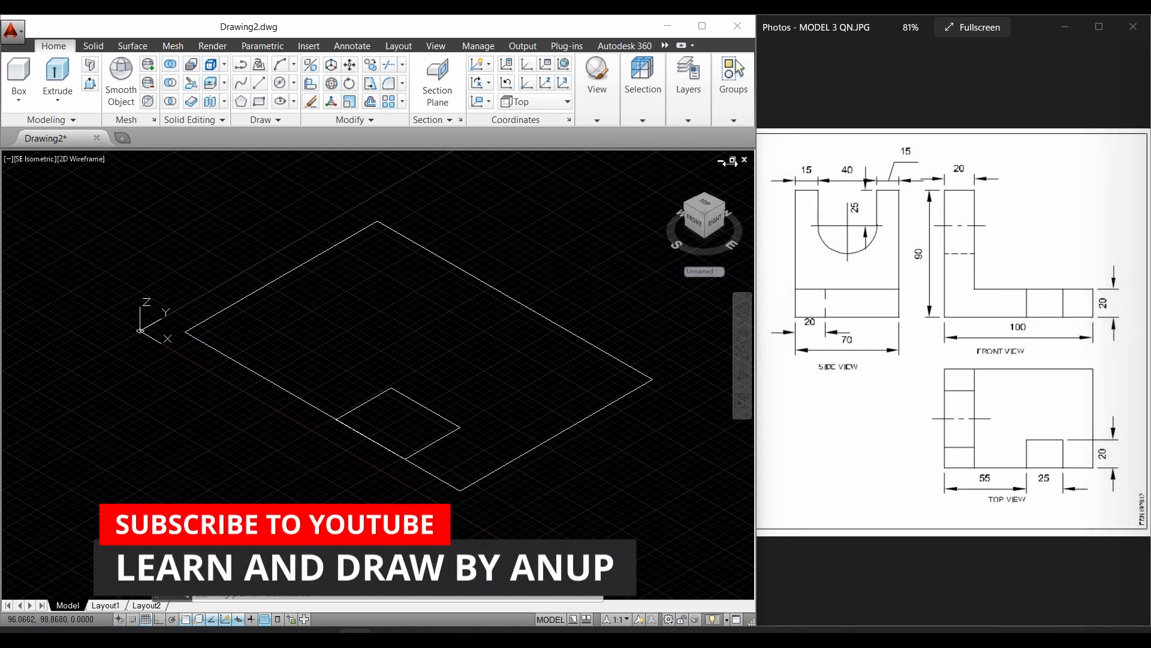
{"action": "left_click", "coordinate": [55, 83]}
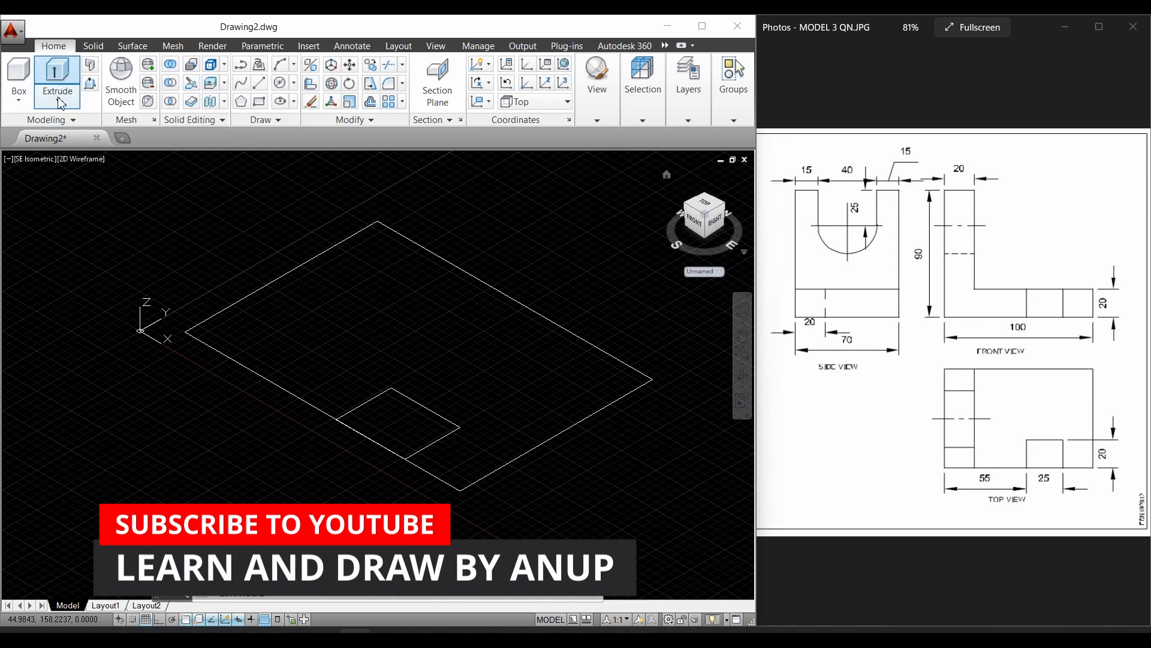
{"action": "left_click", "coordinate": [544, 442]}
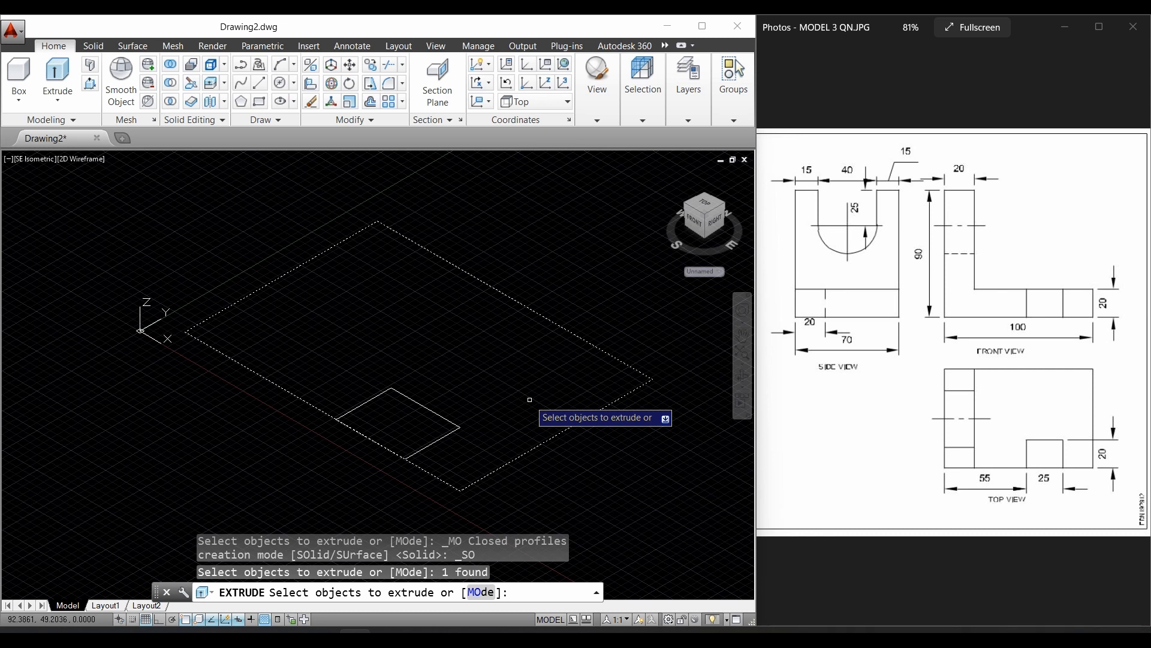
{"action": "key", "text": "Return"}
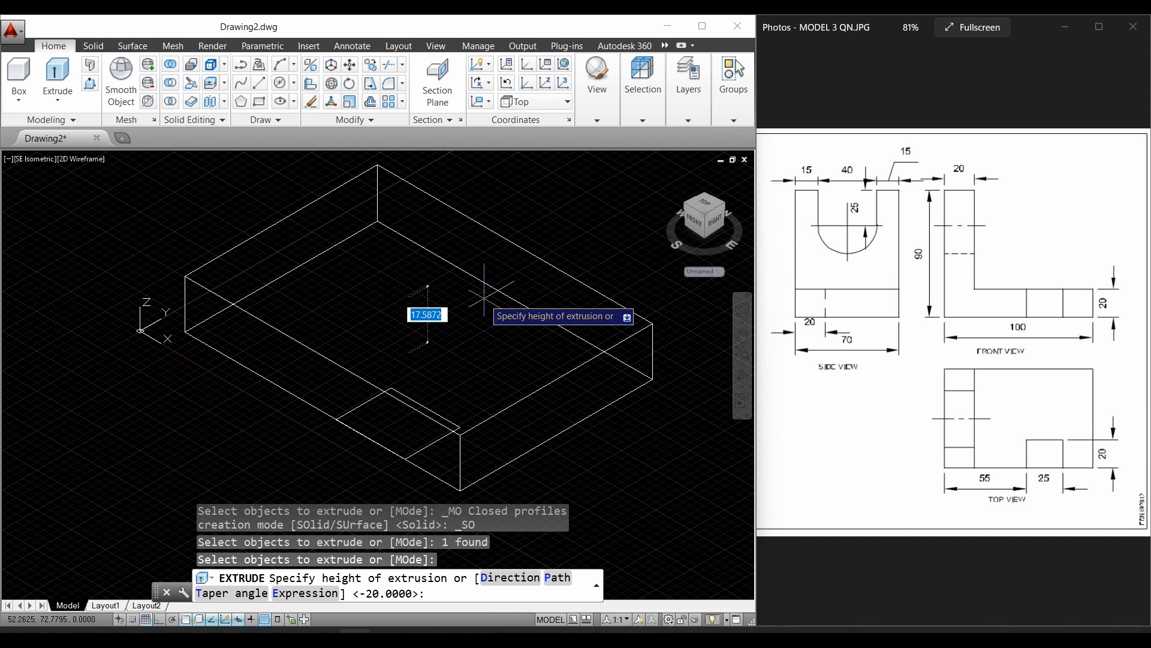
{"action": "type", "text": "20"}
{"action": "key", "text": "Return"}
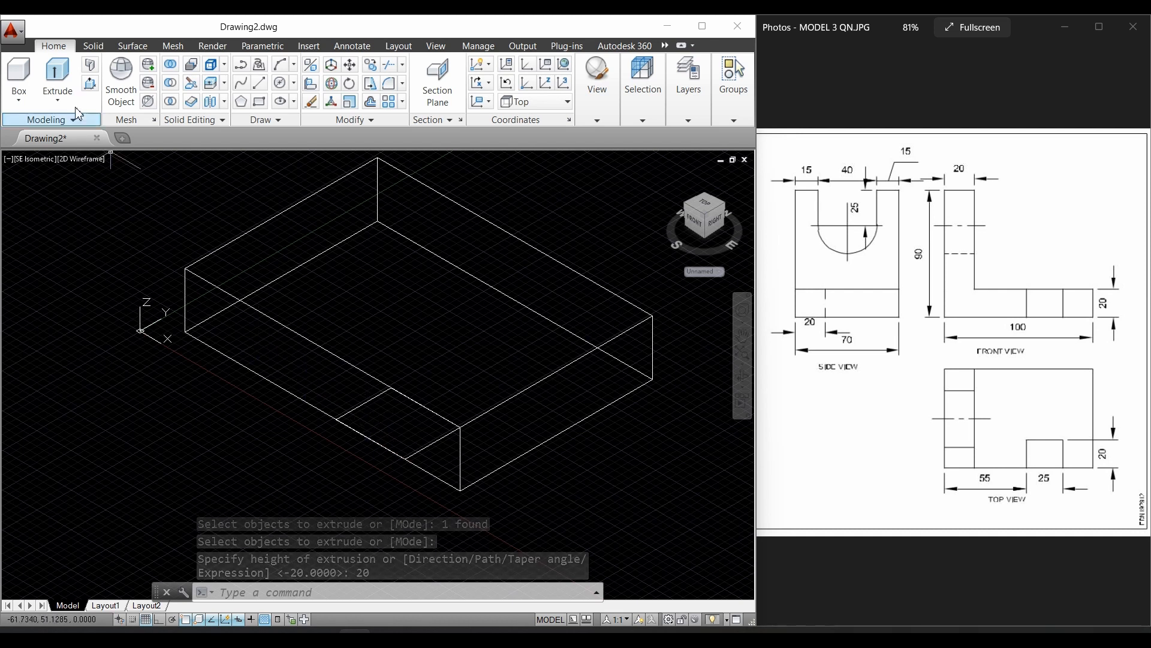
Step: Extrude the small notch rectangle upward by 20 mm
{"action": "left_click", "coordinate": [58, 75]}
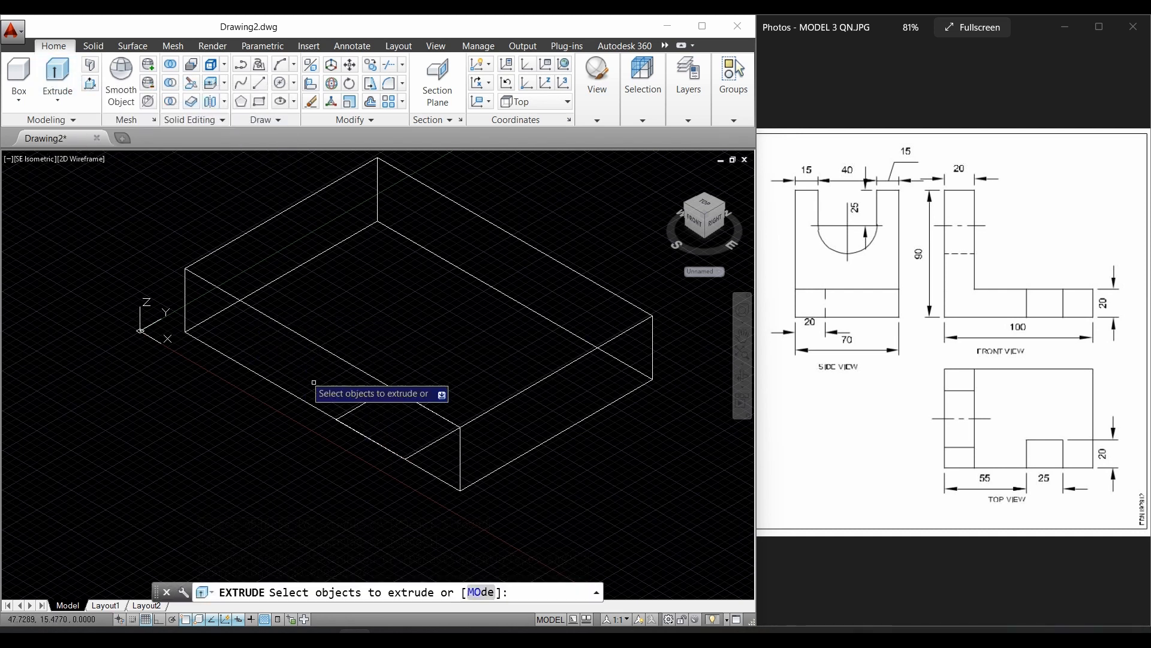
{"action": "left_click", "coordinate": [353, 411]}
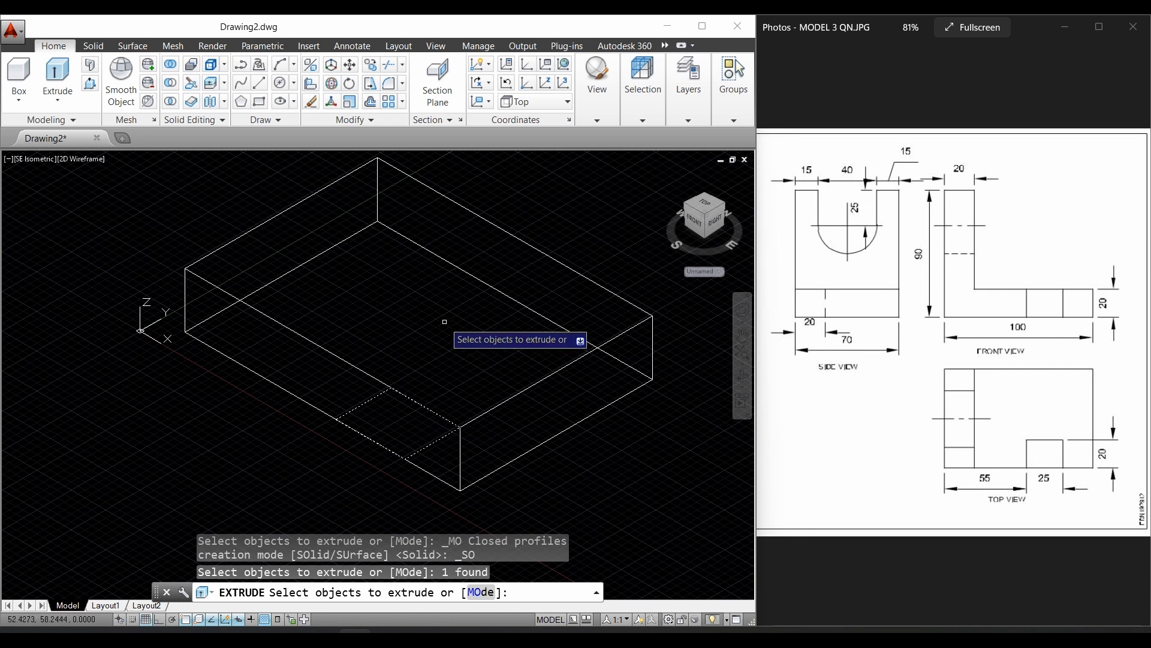
{"action": "key", "text": "Return"}
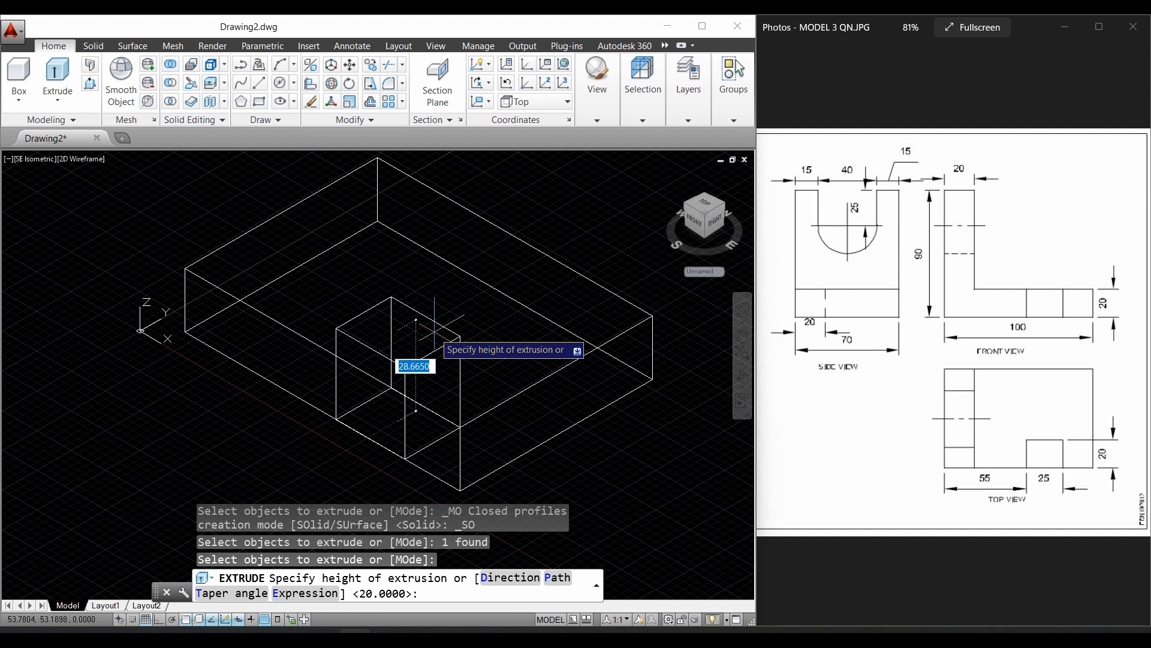
{"action": "type", "text": "20"}
{"action": "key", "text": "Return"}
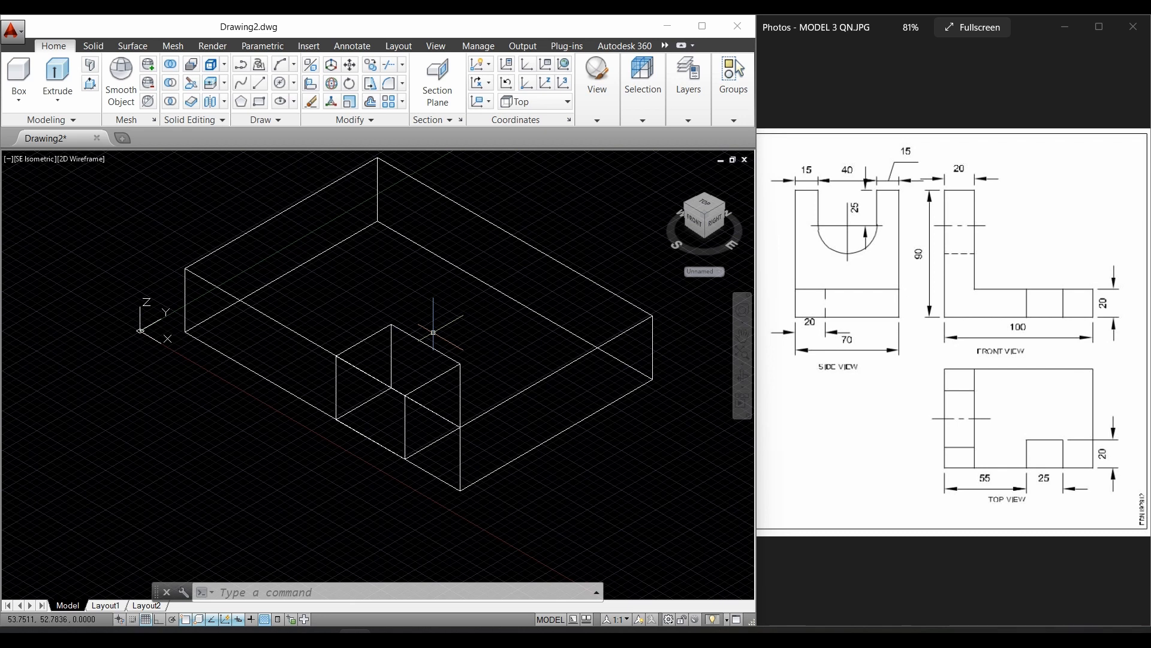
Step: Subtract the small notch block from the base solid
{"action": "left_click", "coordinate": [171, 84]}
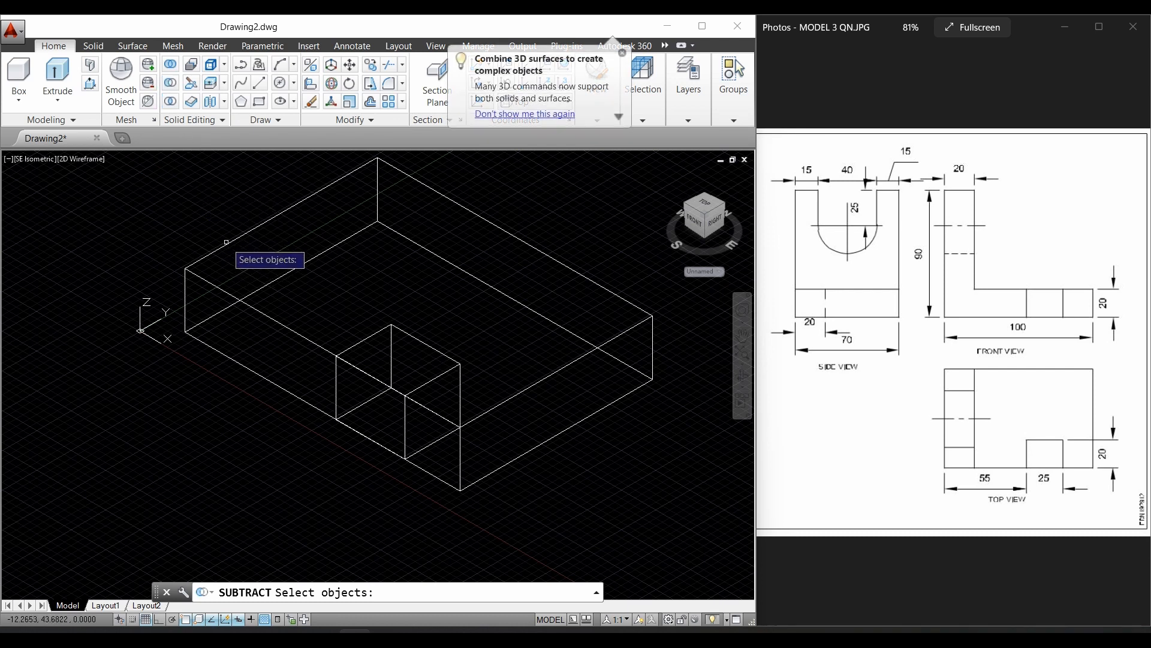
{"action": "left_click", "coordinate": [226, 242]}
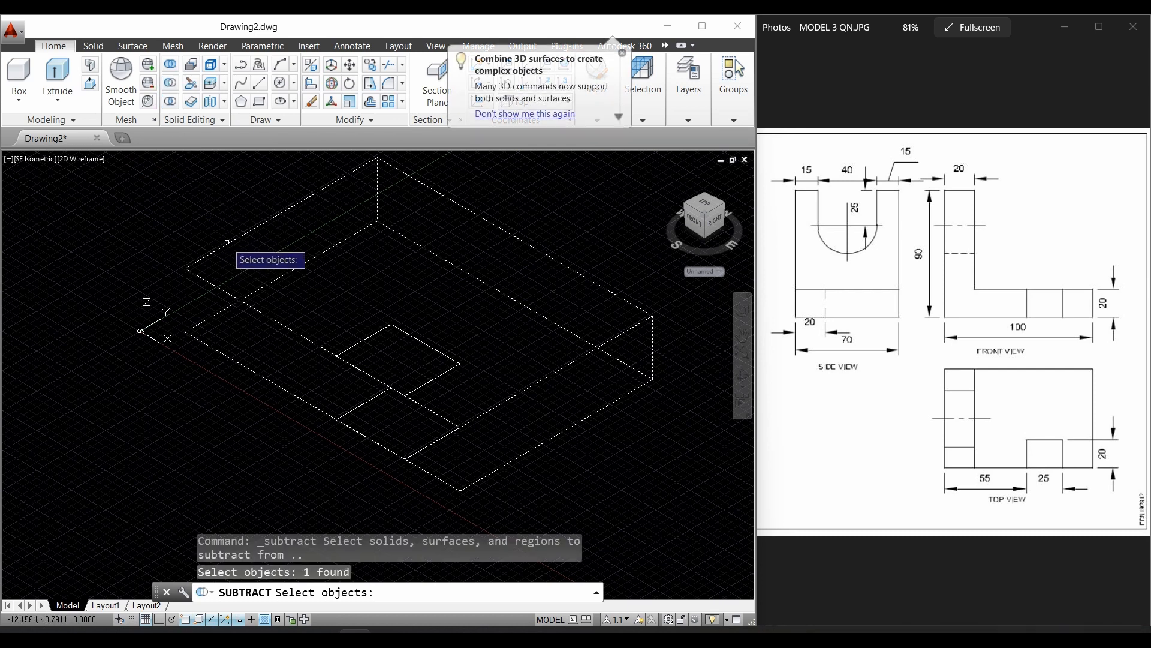
{"action": "key", "text": "Return"}
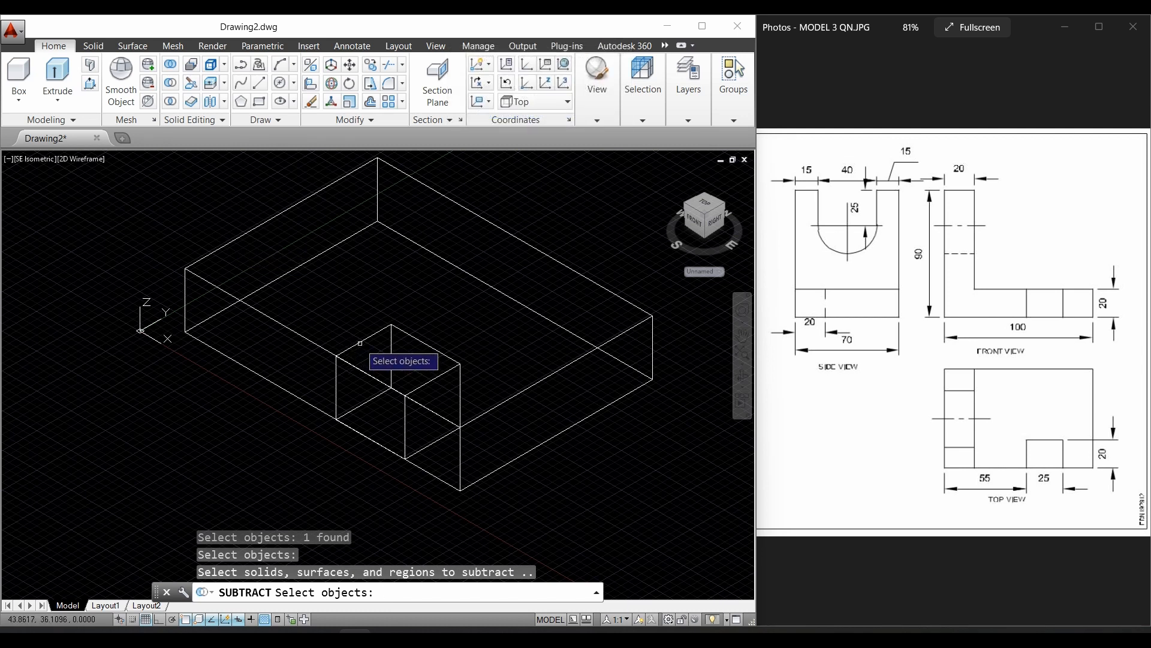
{"action": "left_click", "coordinate": [360, 343]}
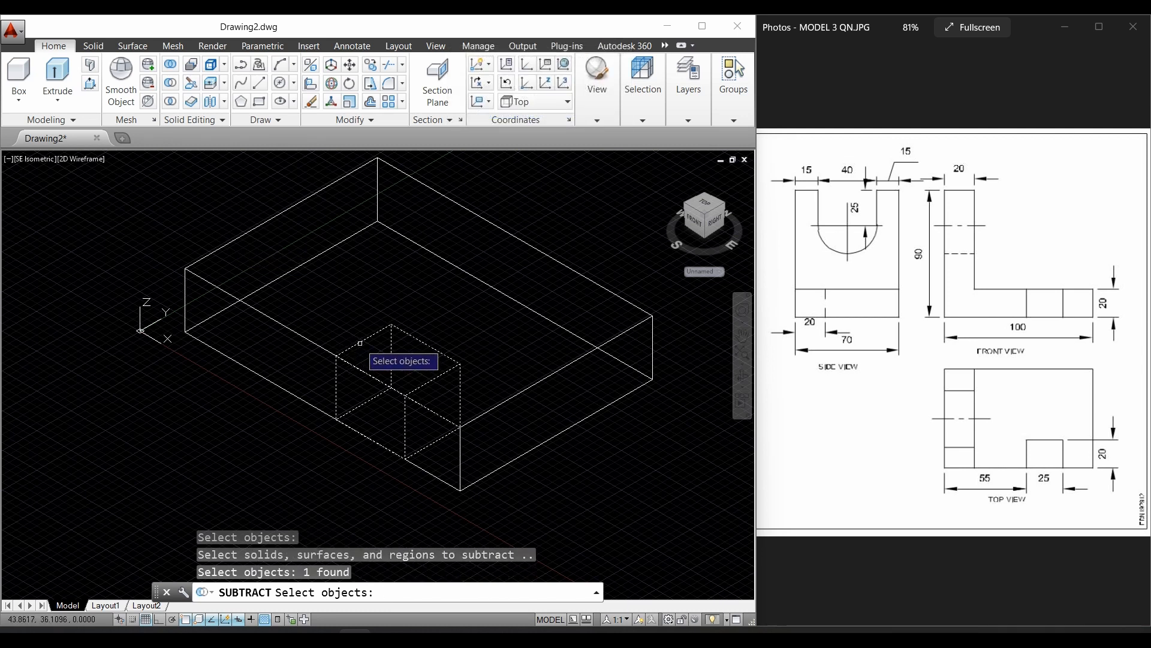
{"action": "key", "text": "Return"}
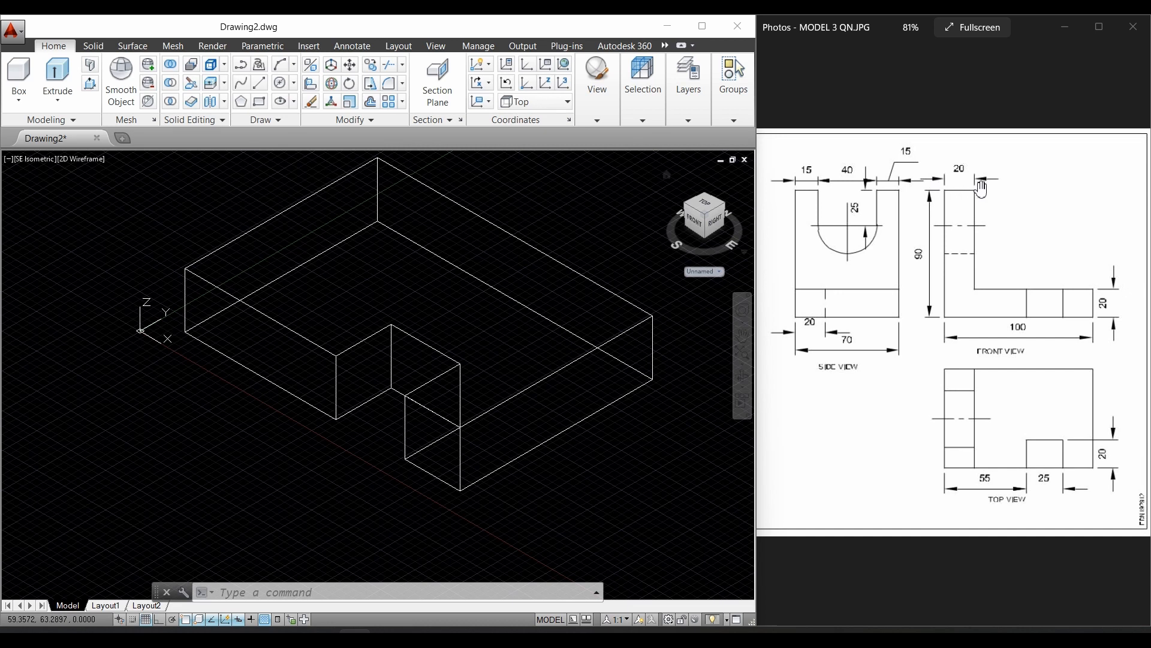
Step: Switch the notched base to the Front view
{"action": "left_click", "coordinate": [436, 47]}
{"action": "left_click", "coordinate": [93, 107]}
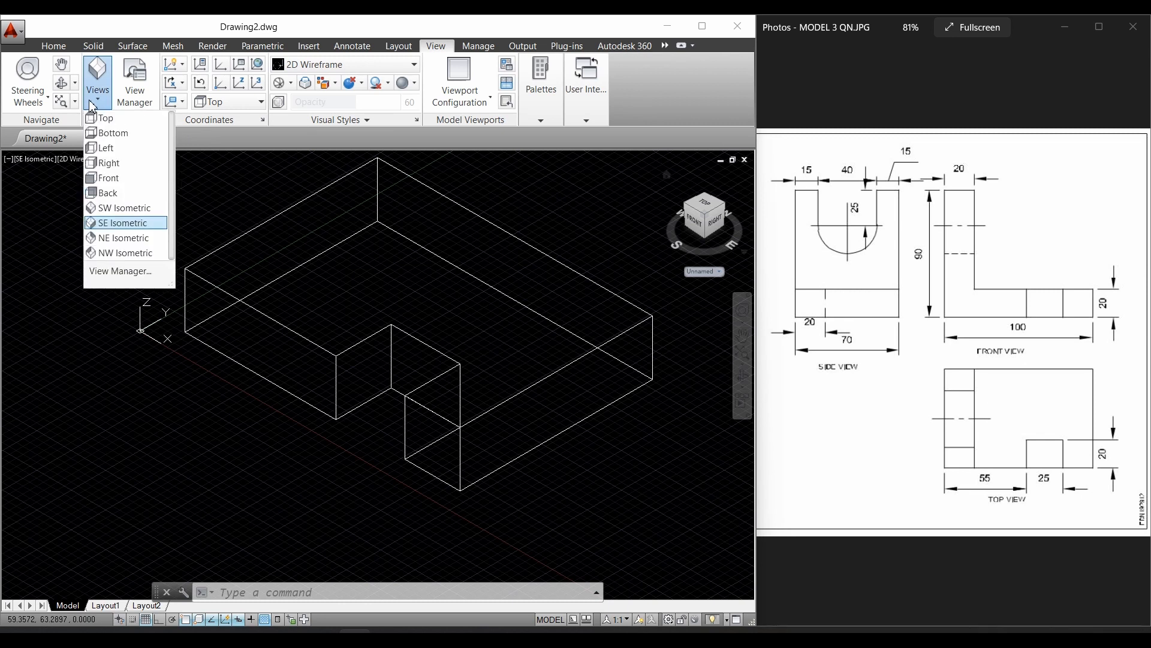
{"action": "left_click", "coordinate": [97, 177]}
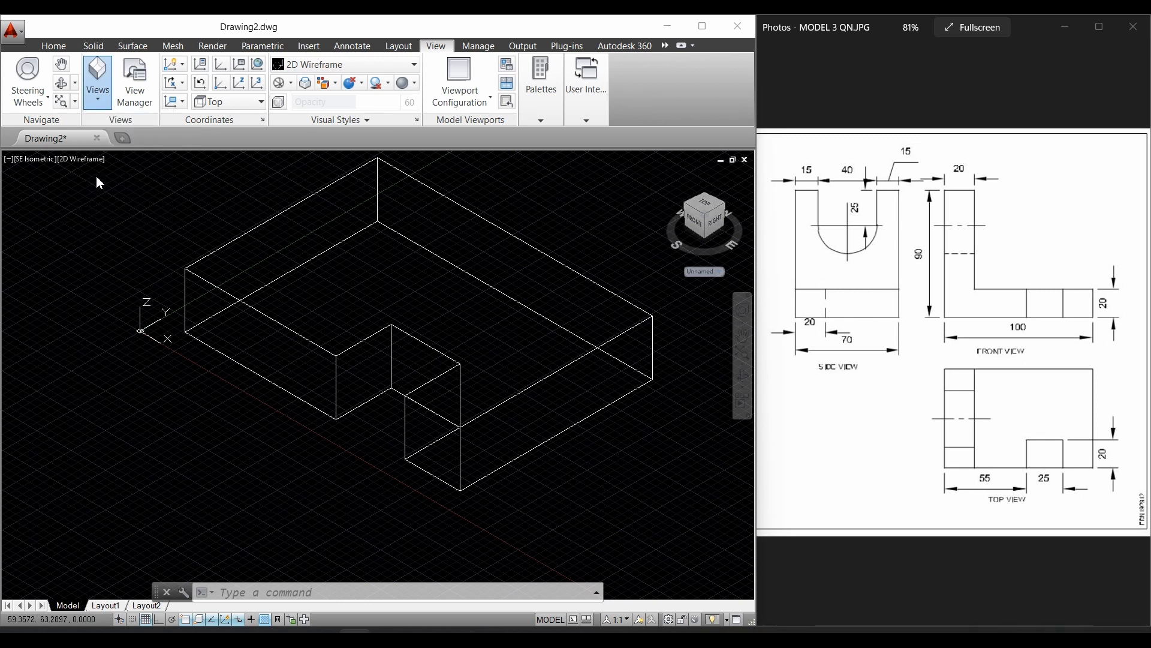
{"action": "scroll", "coordinate": [278, 310], "scroll_direction": "down", "scroll_amount": 2}
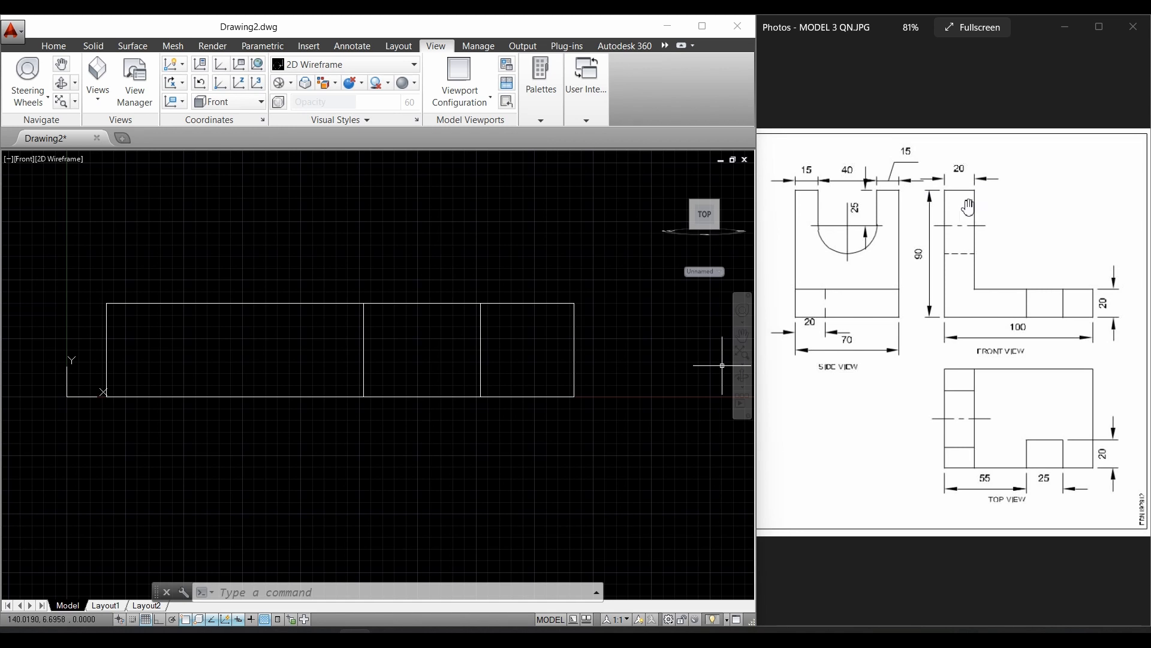
Step: Draw a 20 by 70 mm upright rectangle rising from the upper-left corner of the base in the front view
{"action": "left_click", "coordinate": [54, 46]}
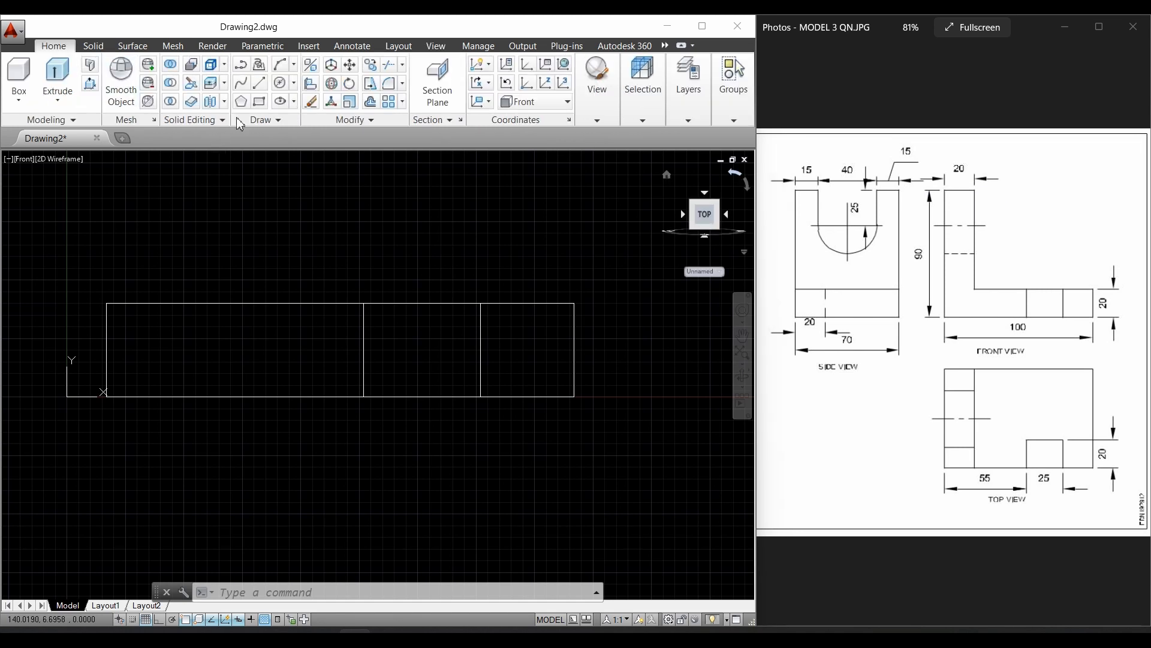
{"action": "left_click", "coordinate": [259, 101]}
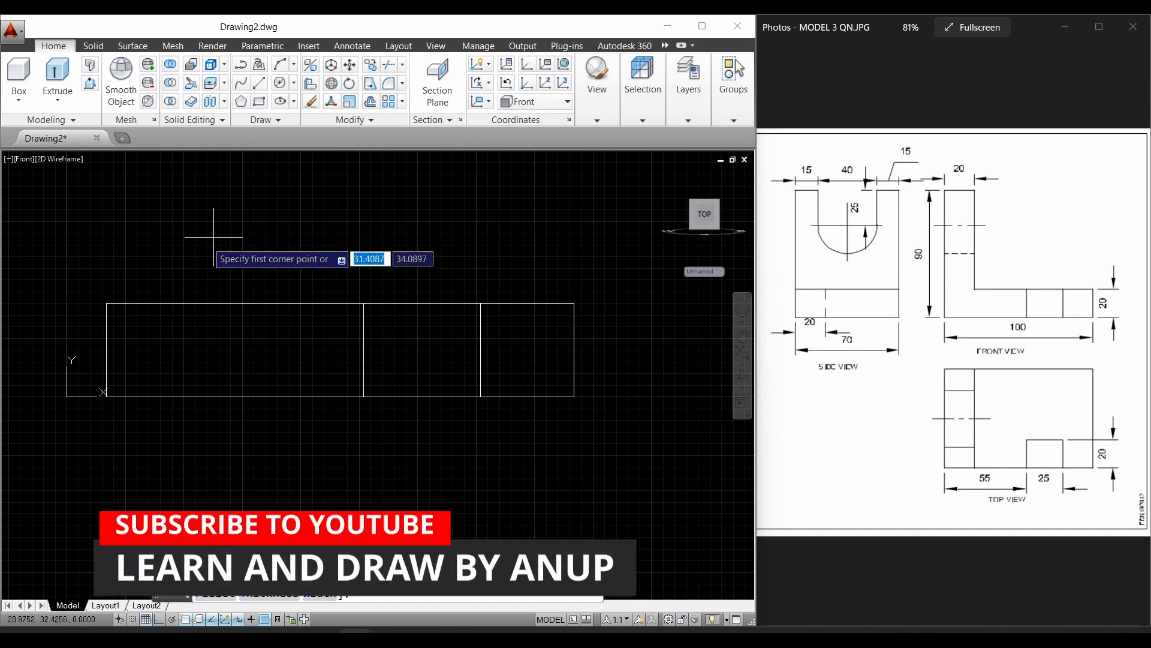
{"action": "left_click", "coordinate": [107, 303]}
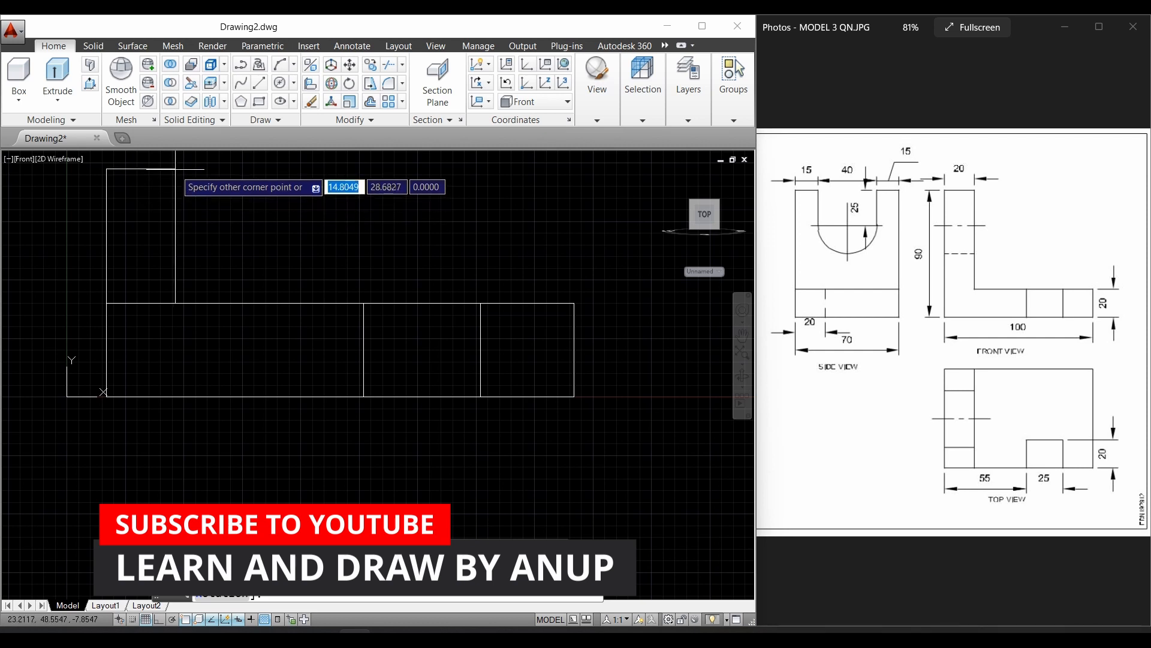
{"action": "type", "text": "20"}
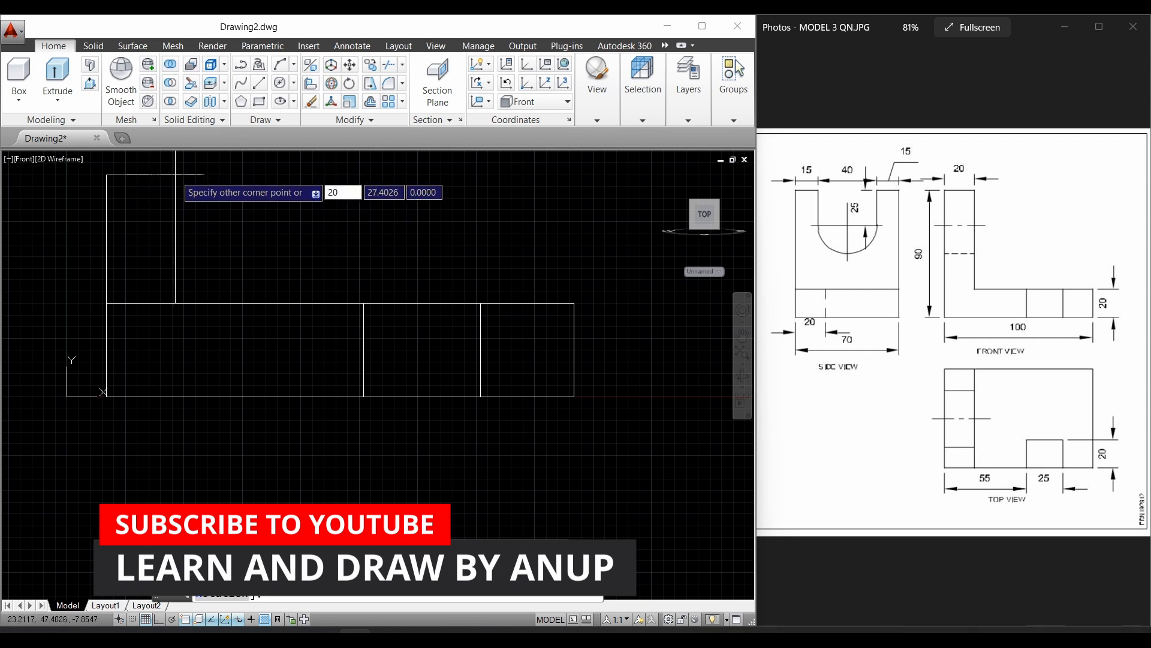
{"action": "key", "text": "Tab"}
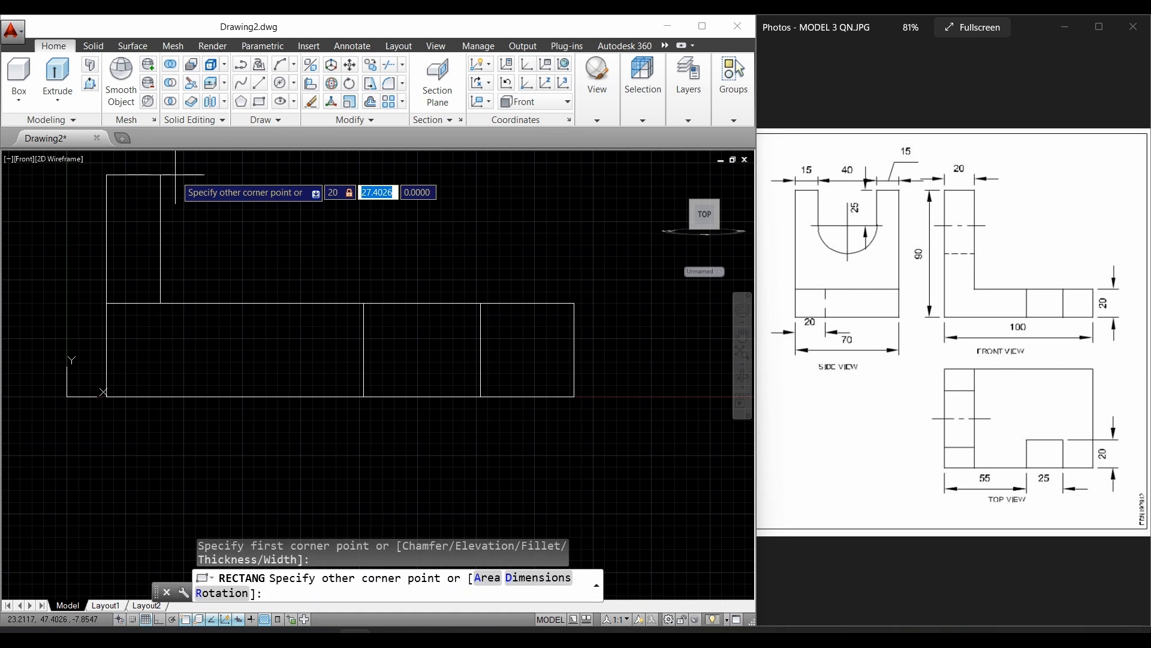
{"action": "type", "text": "70"}
{"action": "key", "text": "Return"}
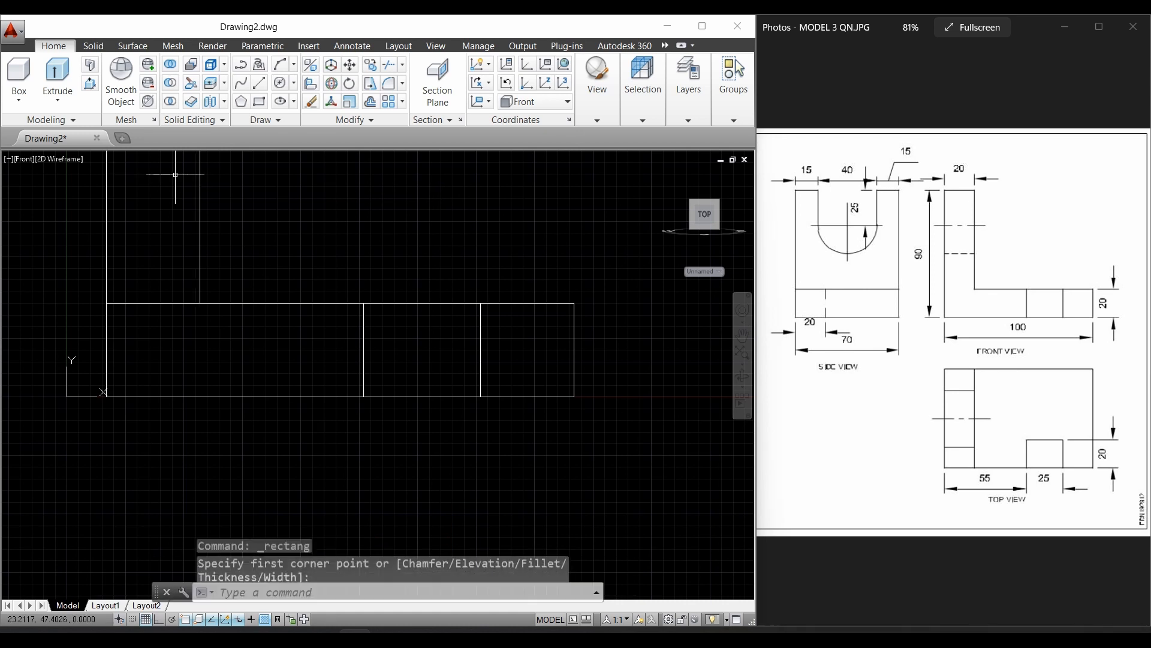
{"action": "scroll", "coordinate": [355, 272], "scroll_direction": "down", "scroll_amount": 2}
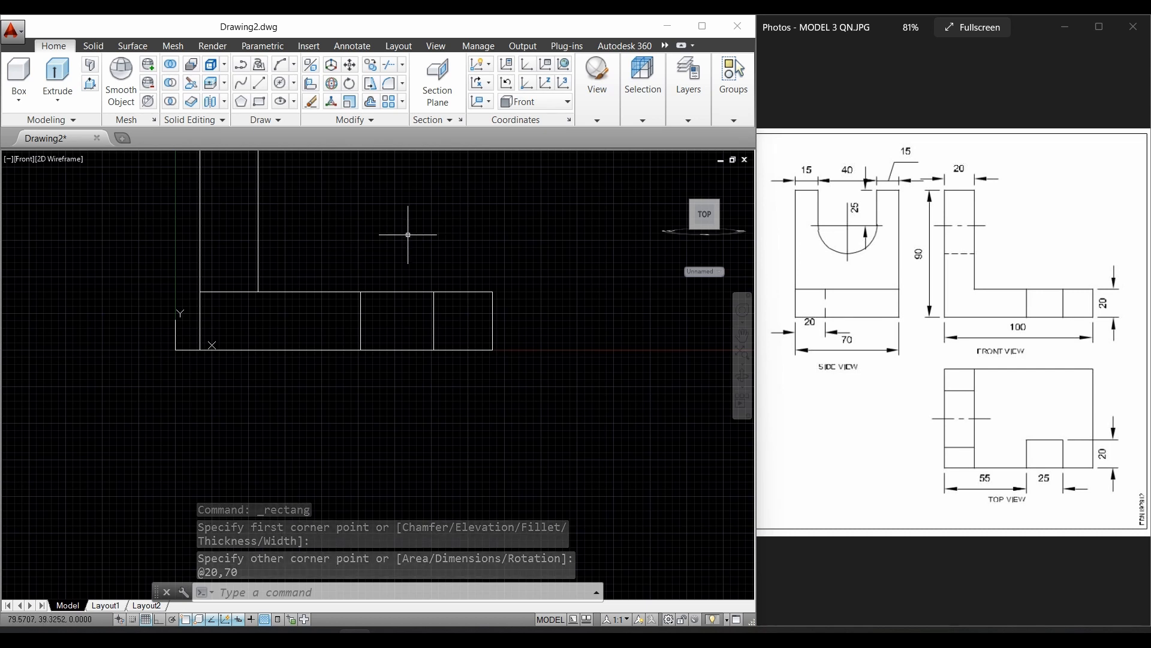
{"action": "middle_click_drag", "start_coordinate": [408, 235], "coordinate": [351, 347]}
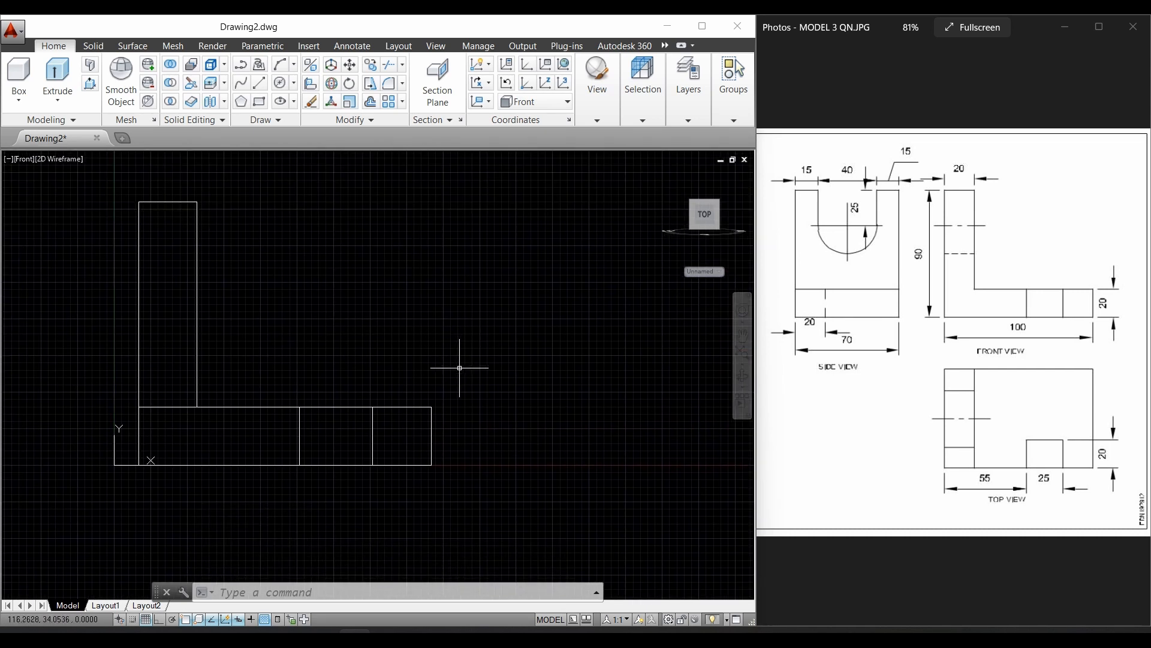
Step: Return to the SE Isometric view and extrude the upright rectangle 70 mm back across the base's width
{"action": "left_click", "coordinate": [435, 47]}
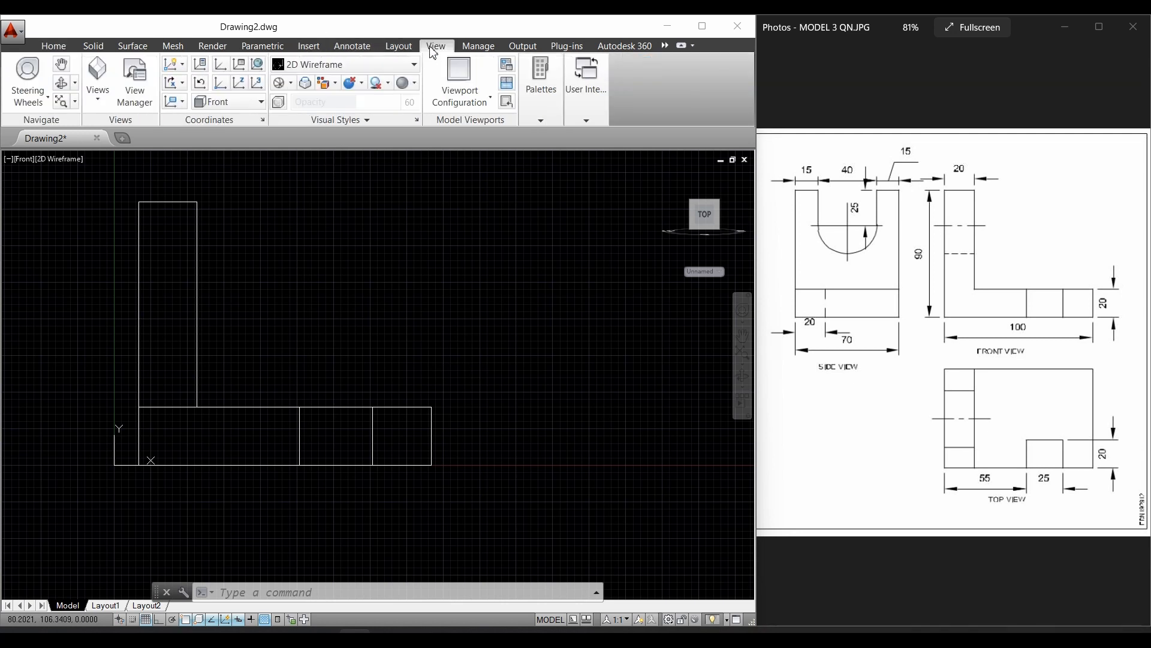
{"action": "left_click", "coordinate": [96, 96]}
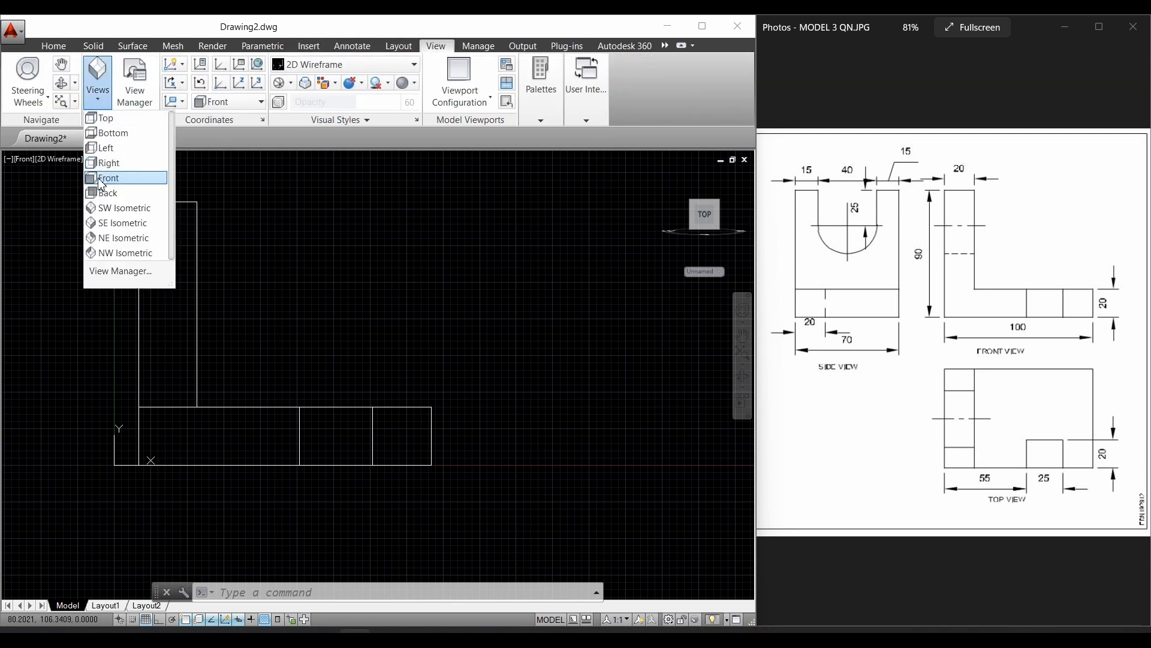
{"action": "left_click", "coordinate": [108, 223]}
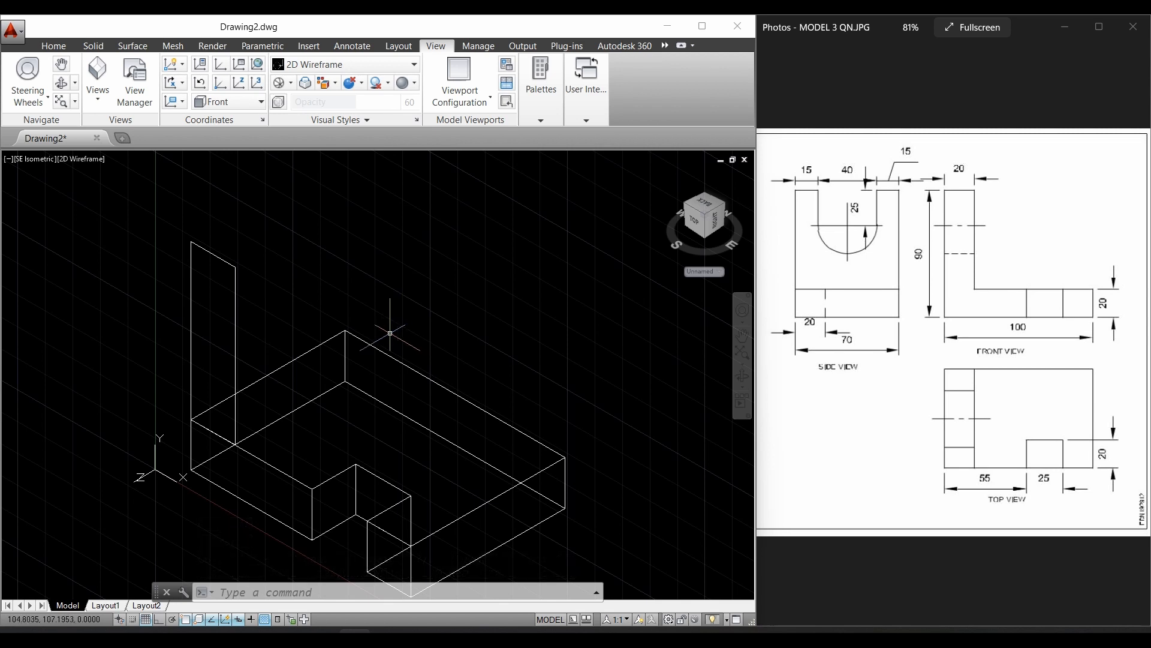
{"action": "left_click", "coordinate": [54, 46]}
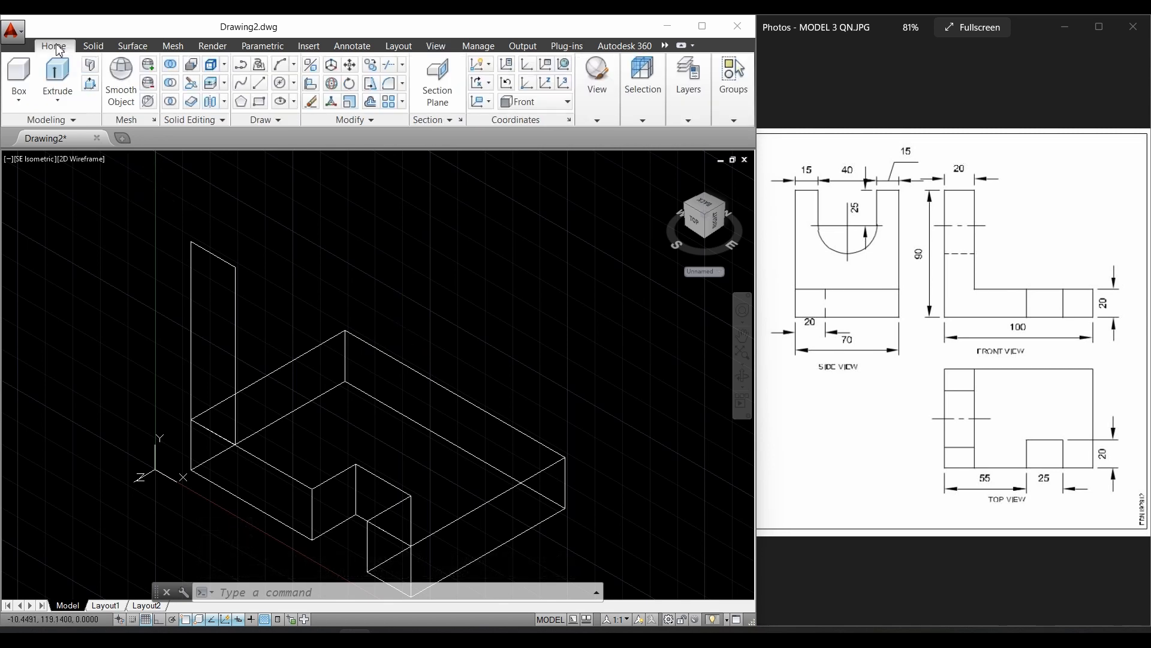
{"action": "left_click", "coordinate": [54, 88]}
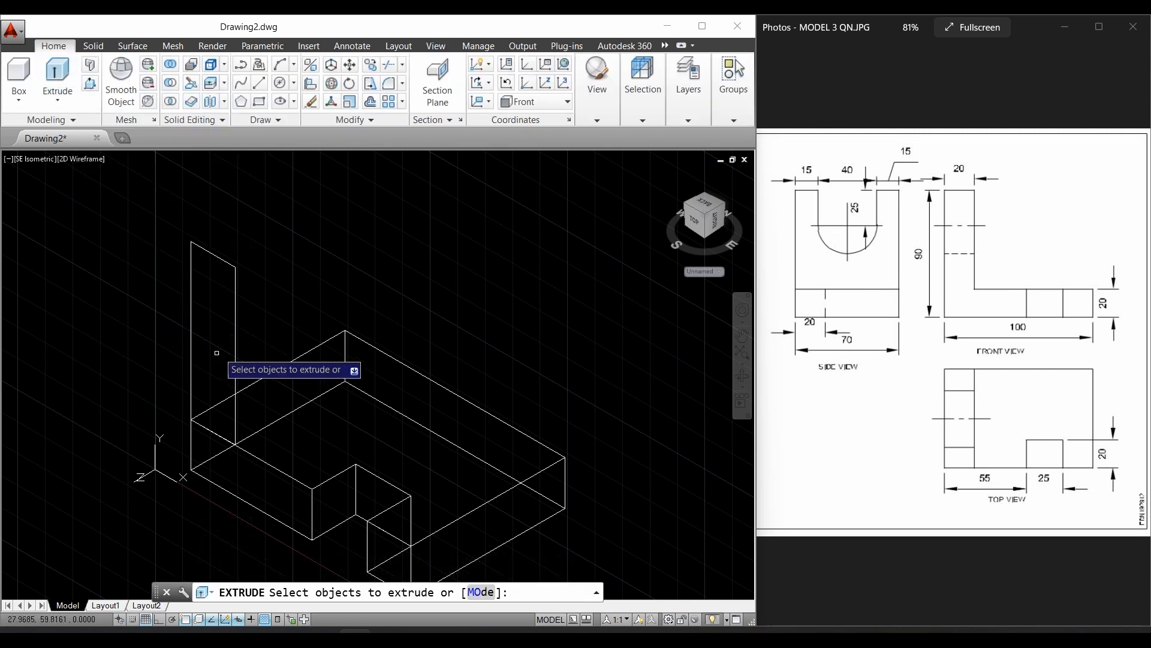
{"action": "left_click", "coordinate": [237, 341]}
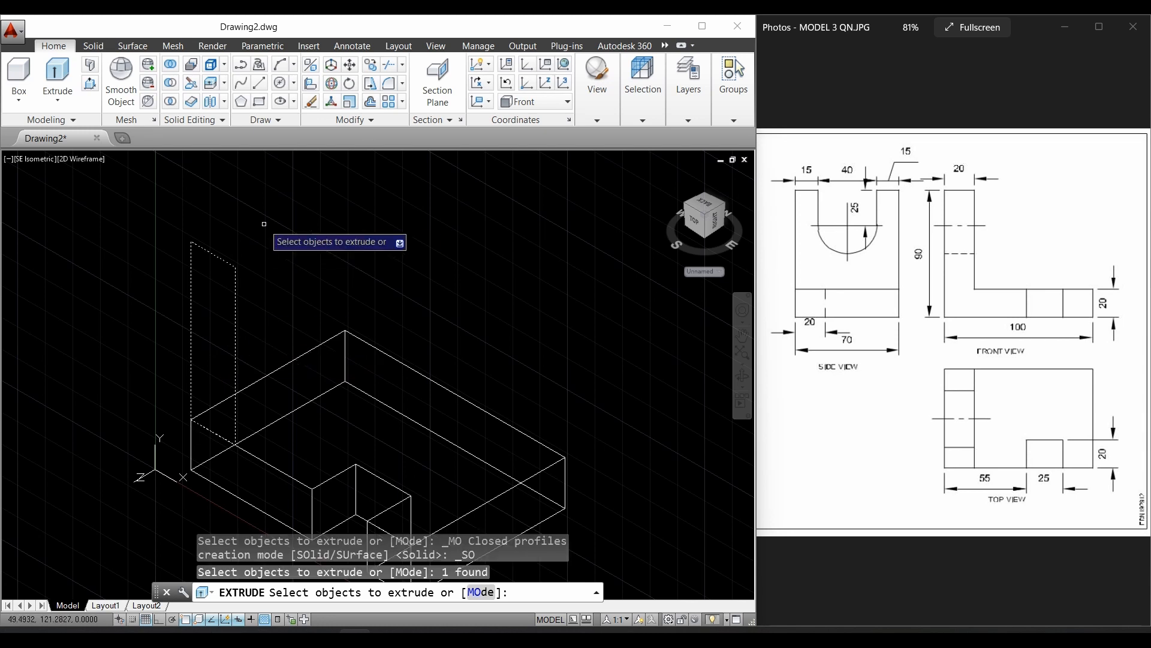
{"action": "key", "text": "Return"}
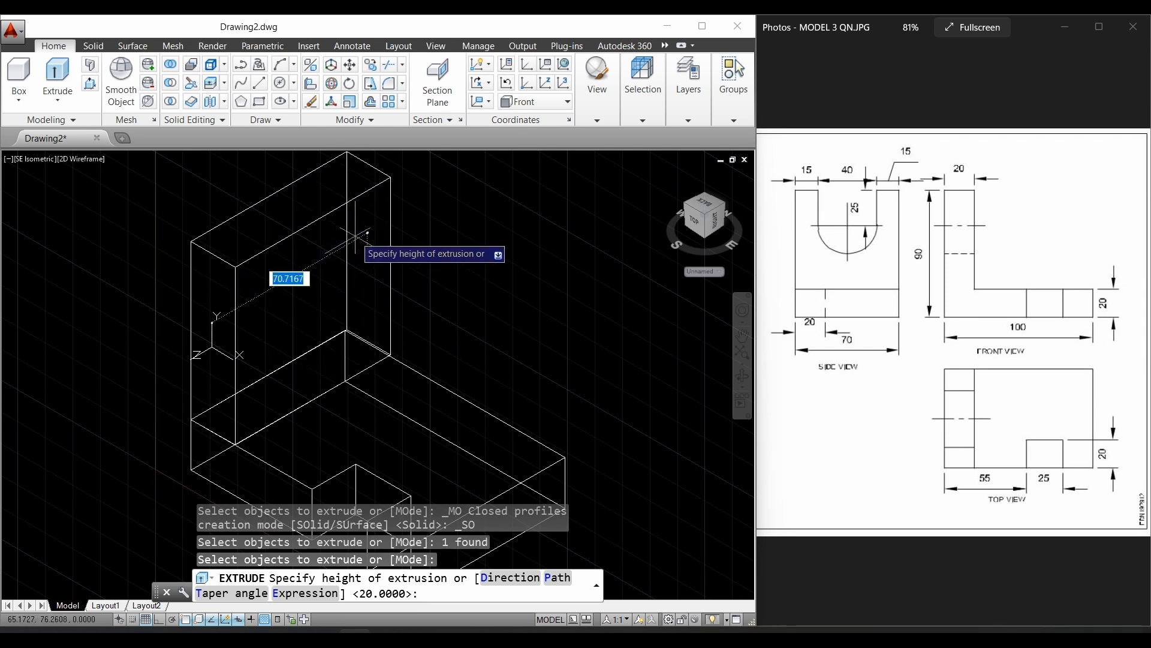
{"action": "type", "text": "70"}
{"action": "key", "text": "Return"}
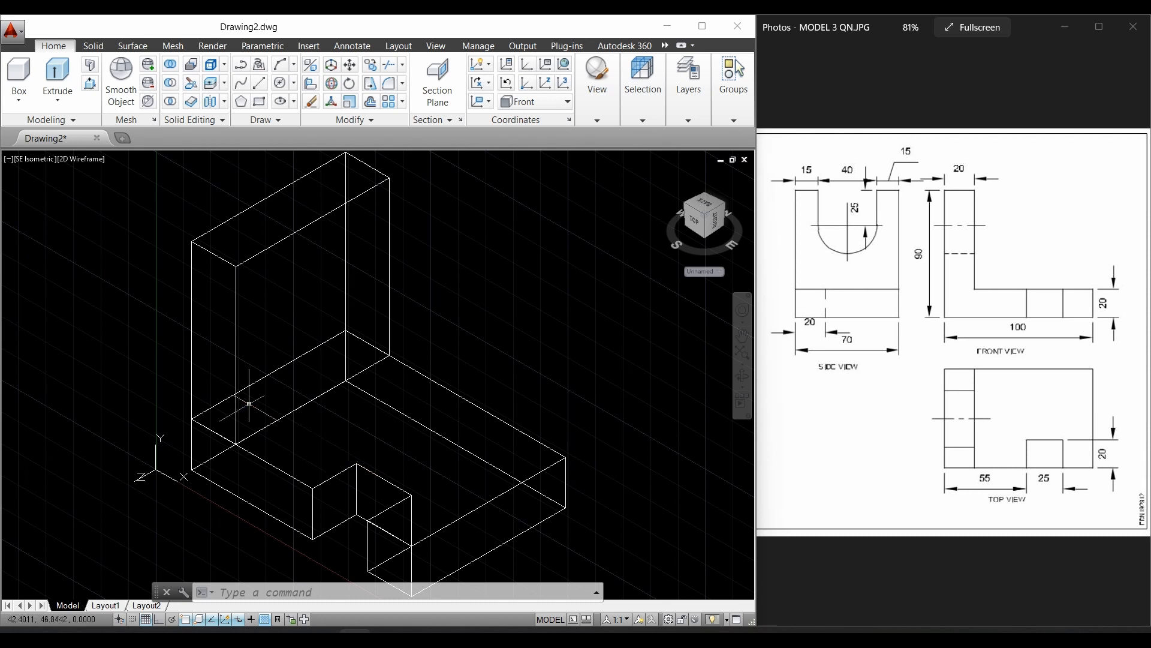
Step: Union the upright plate with the notched base into a single solid
{"action": "left_click", "coordinate": [179, 70]}
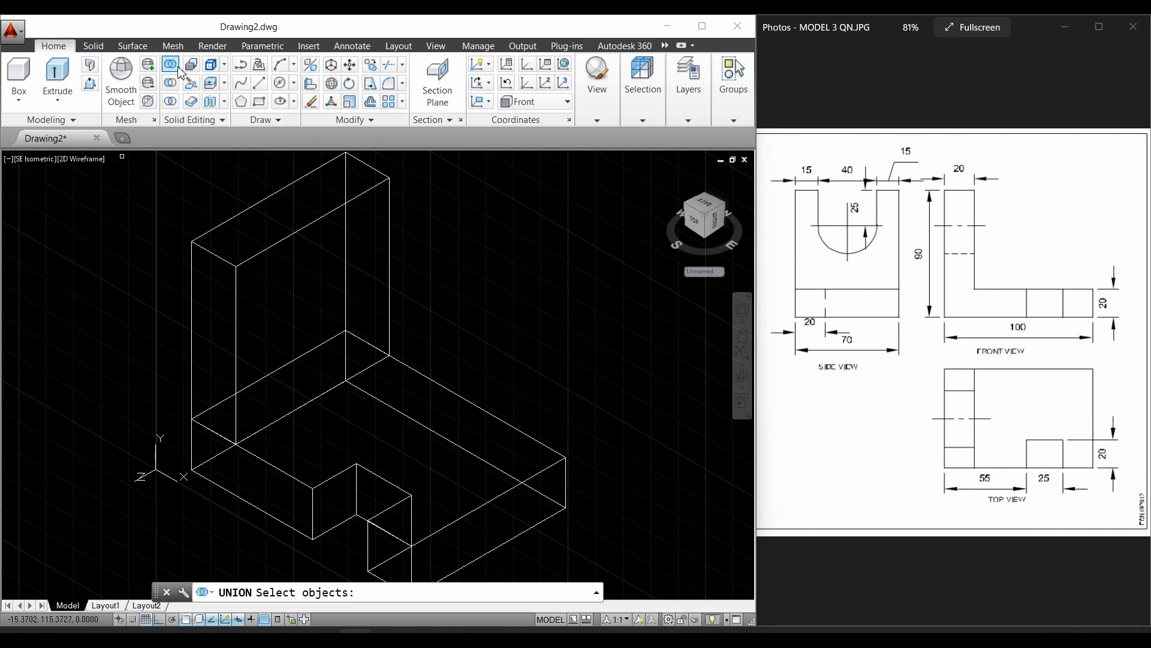
{"action": "left_click", "coordinate": [243, 262]}
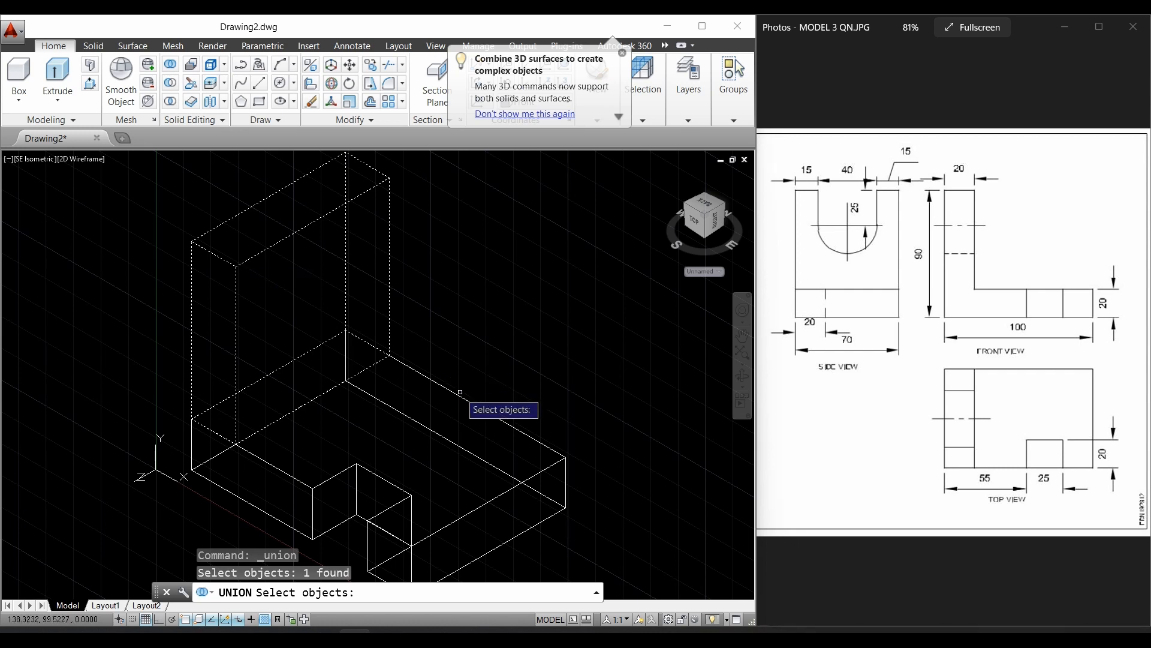
{"action": "left_click", "coordinate": [458, 395]}
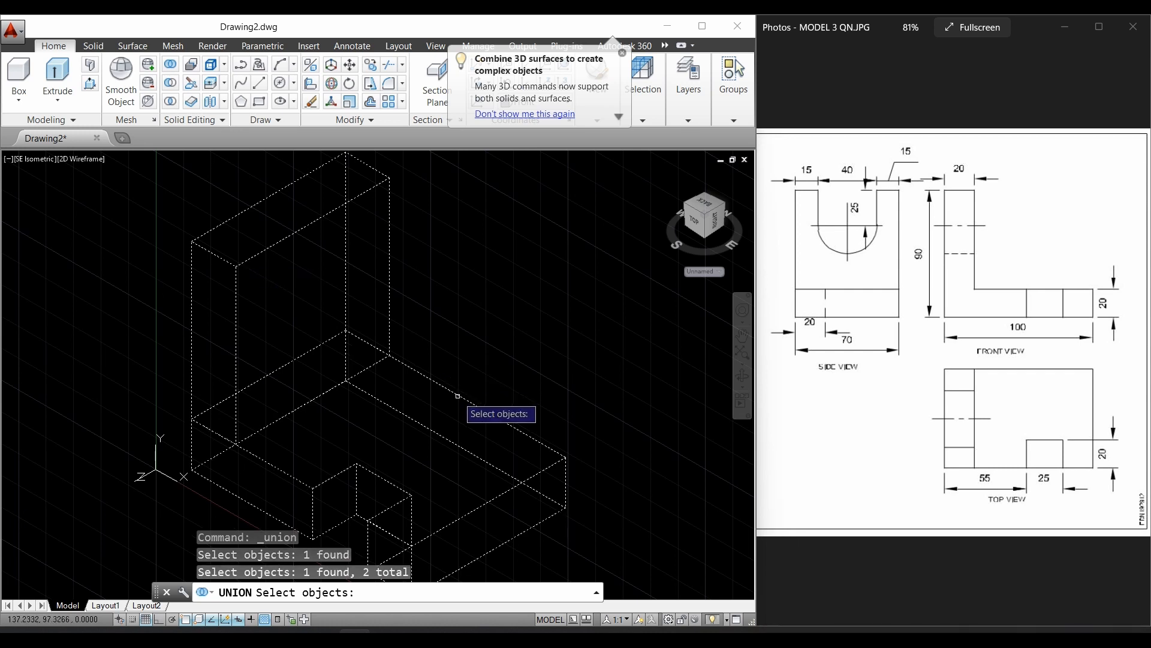
{"action": "key", "text": "Return"}
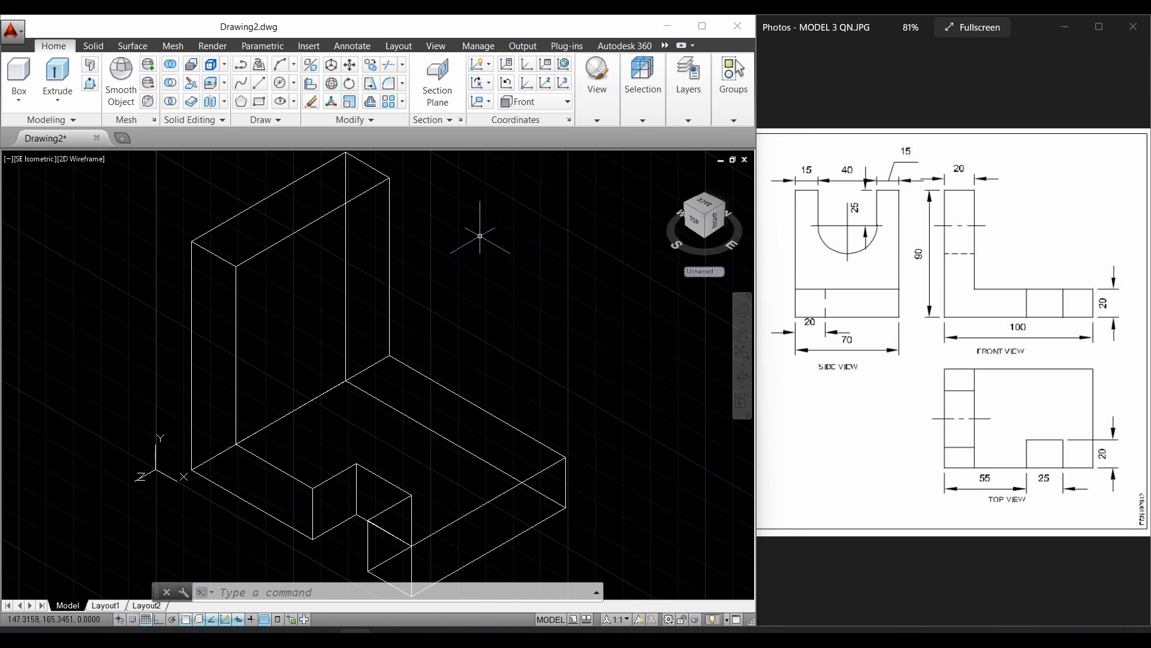
Step: Switch the bracket to the Left view with the whole outline in sight
{"action": "left_click", "coordinate": [437, 46]}
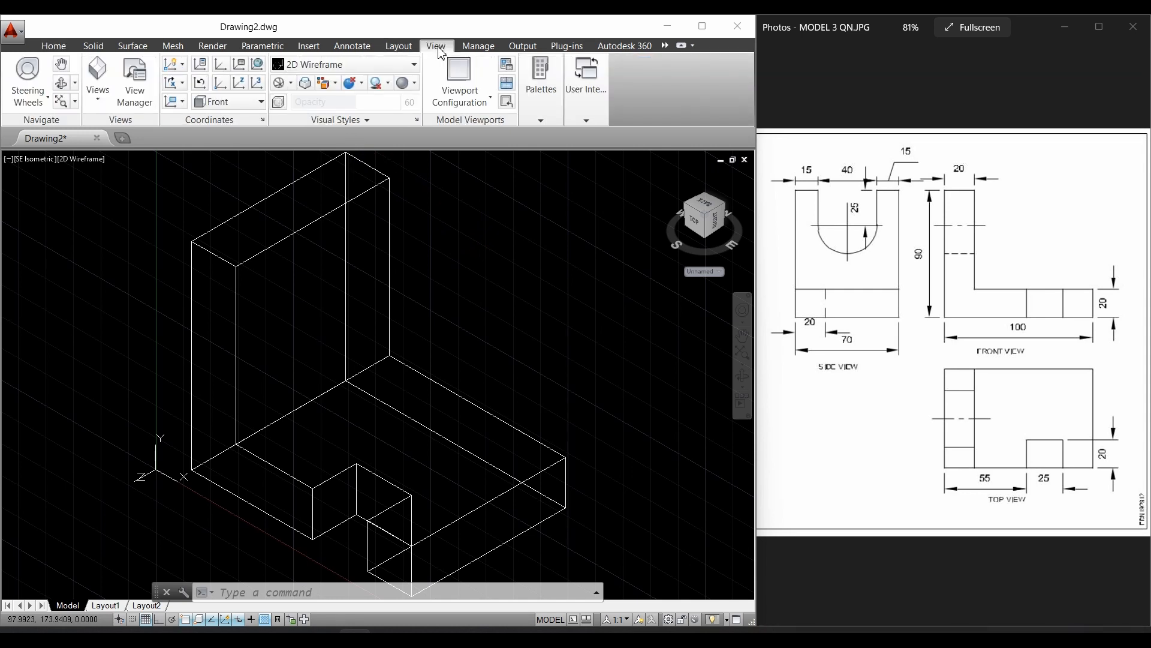
{"action": "left_click", "coordinate": [102, 102]}
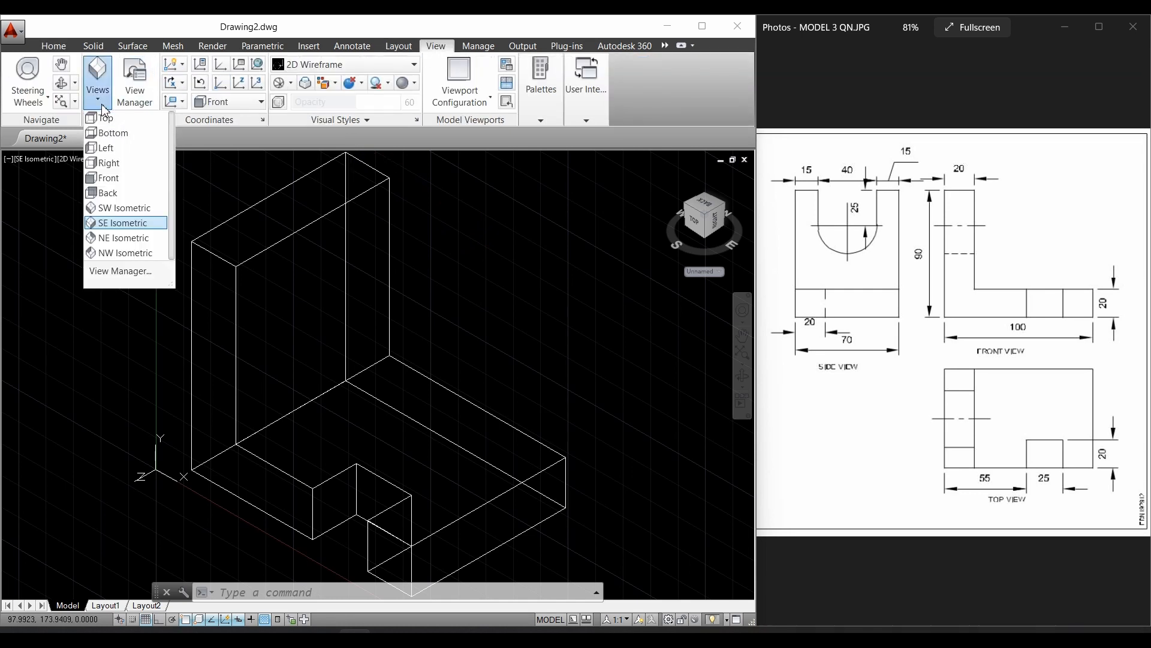
{"action": "left_click", "coordinate": [107, 150]}
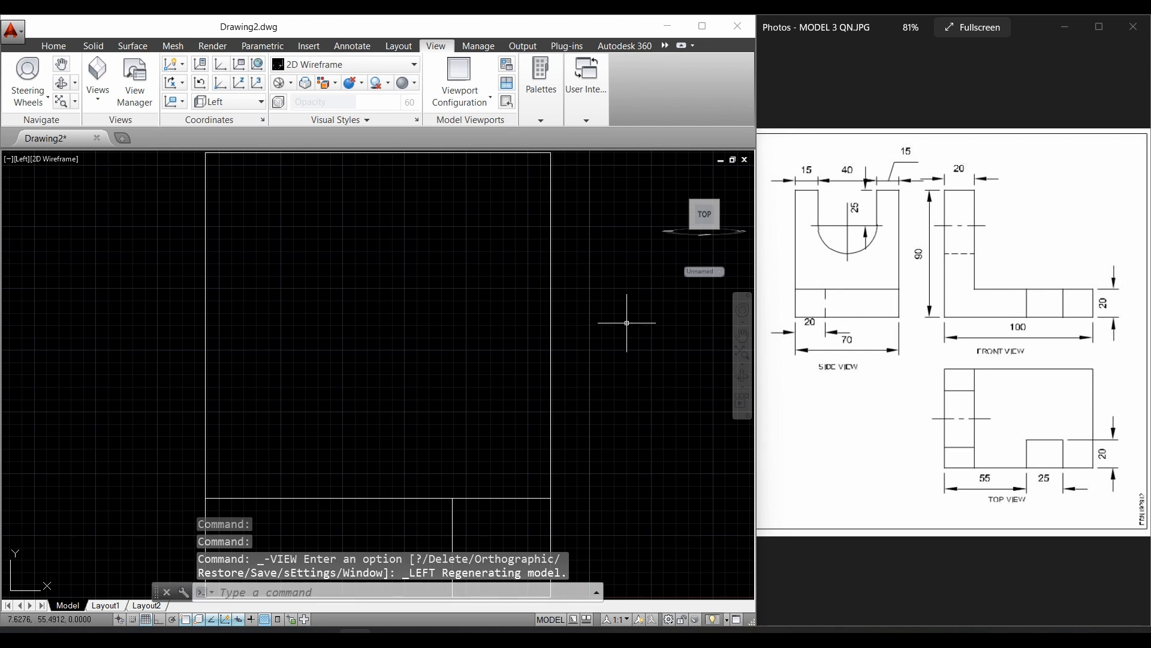
{"action": "scroll", "coordinate": [627, 322], "scroll_direction": "down", "scroll_amount": 2}
{"action": "middle_click_drag", "start_coordinate": [651, 326], "coordinate": [563, 327]}
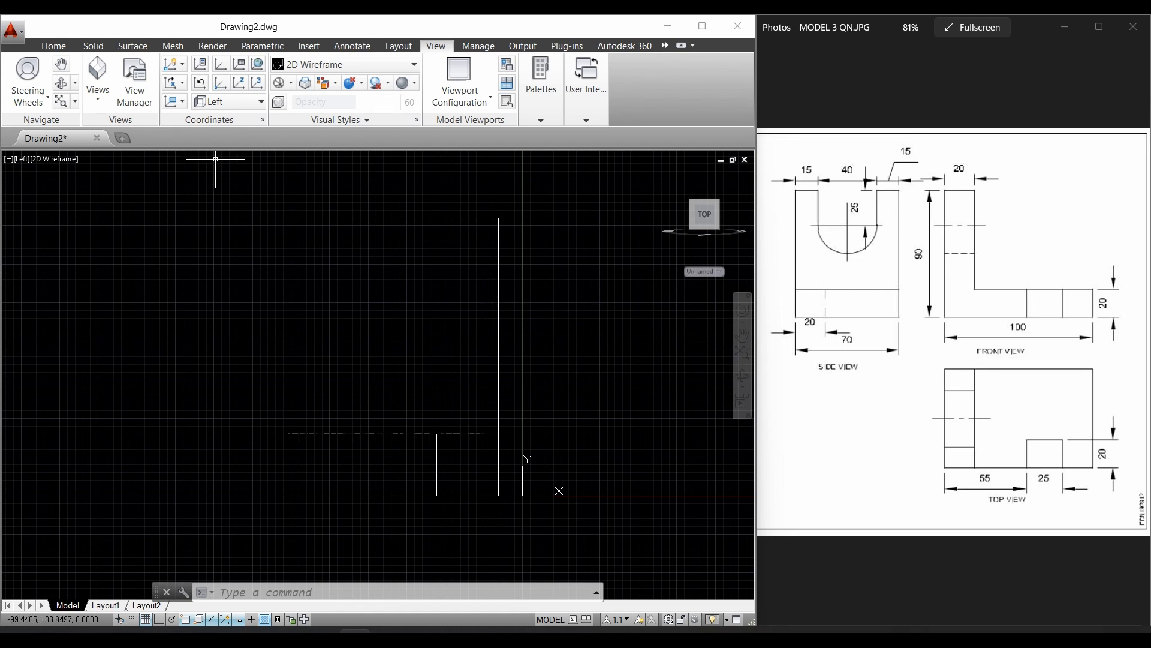
Step: Draw a 40 by 25 mm rectangle down from the upright's top edge, starting 15 mm in from its upper-left corner
{"action": "left_click", "coordinate": [51, 48]}
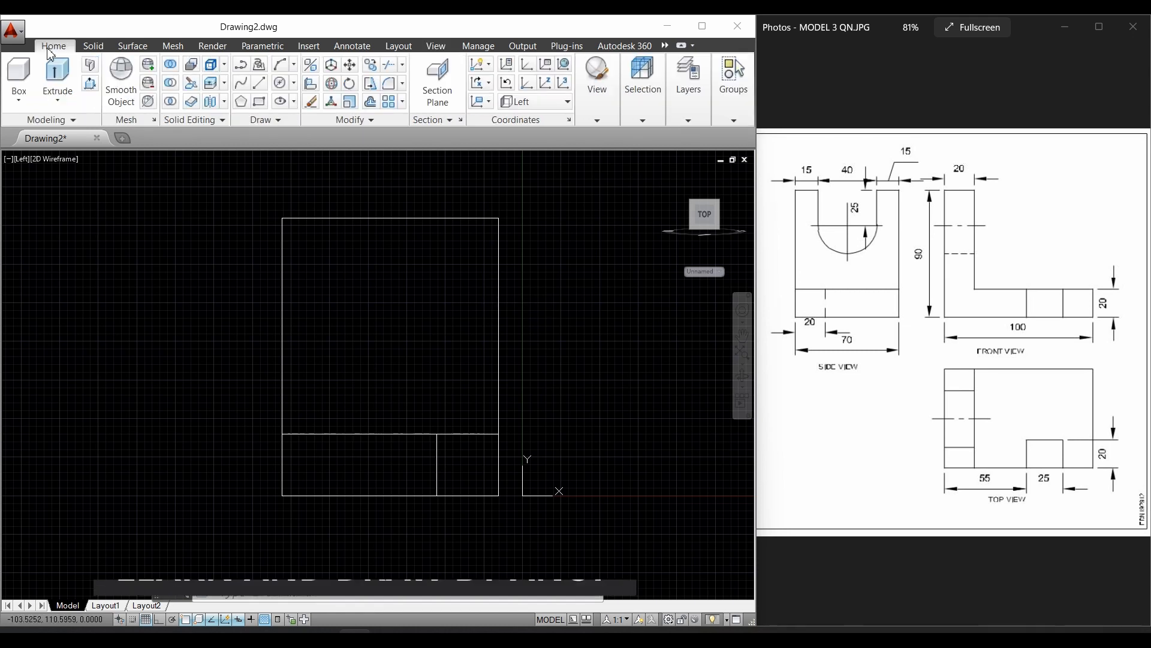
{"action": "left_click", "coordinate": [260, 101]}
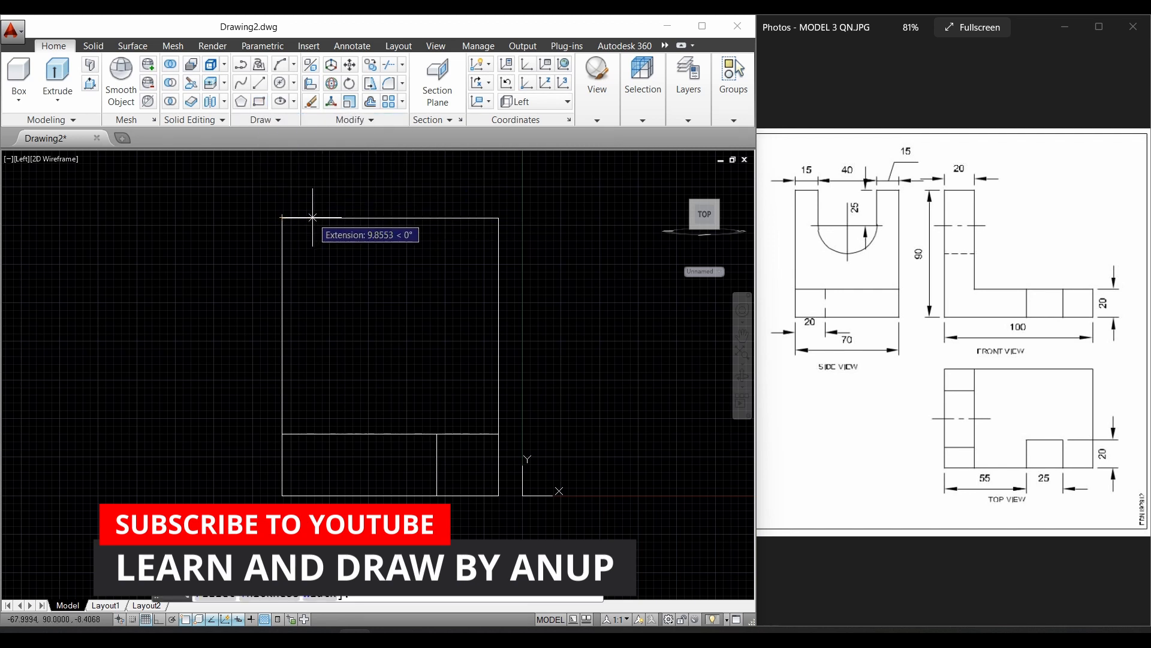
{"action": "type", "text": "1"}
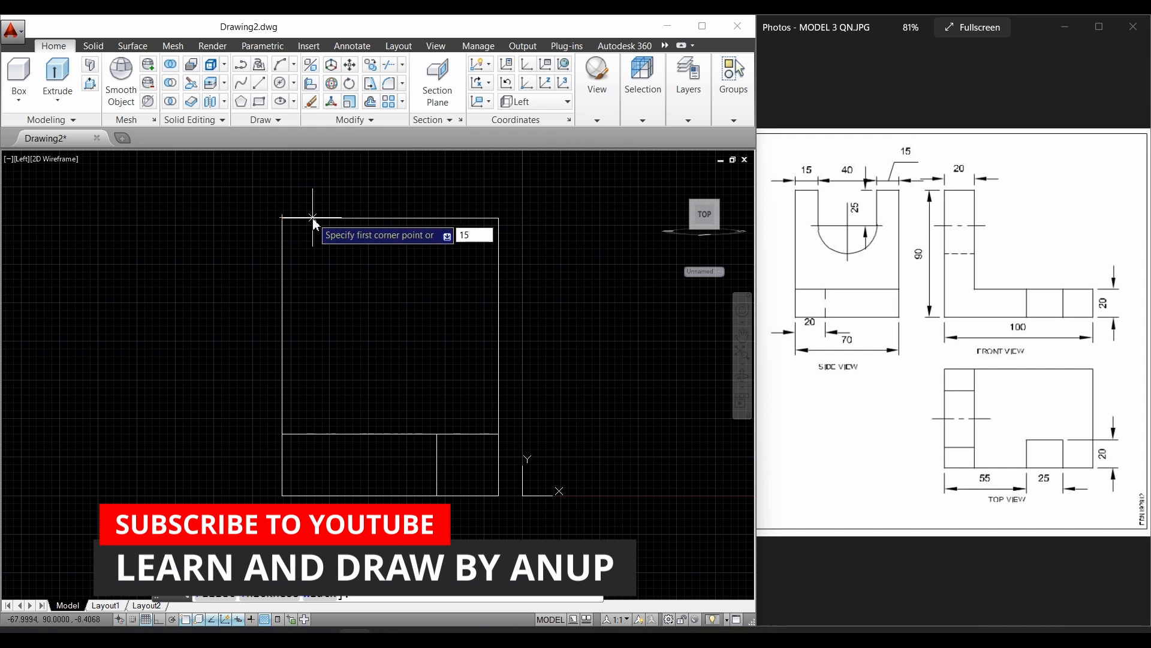
{"action": "type", "text": "5"}
{"action": "key", "text": "Return"}
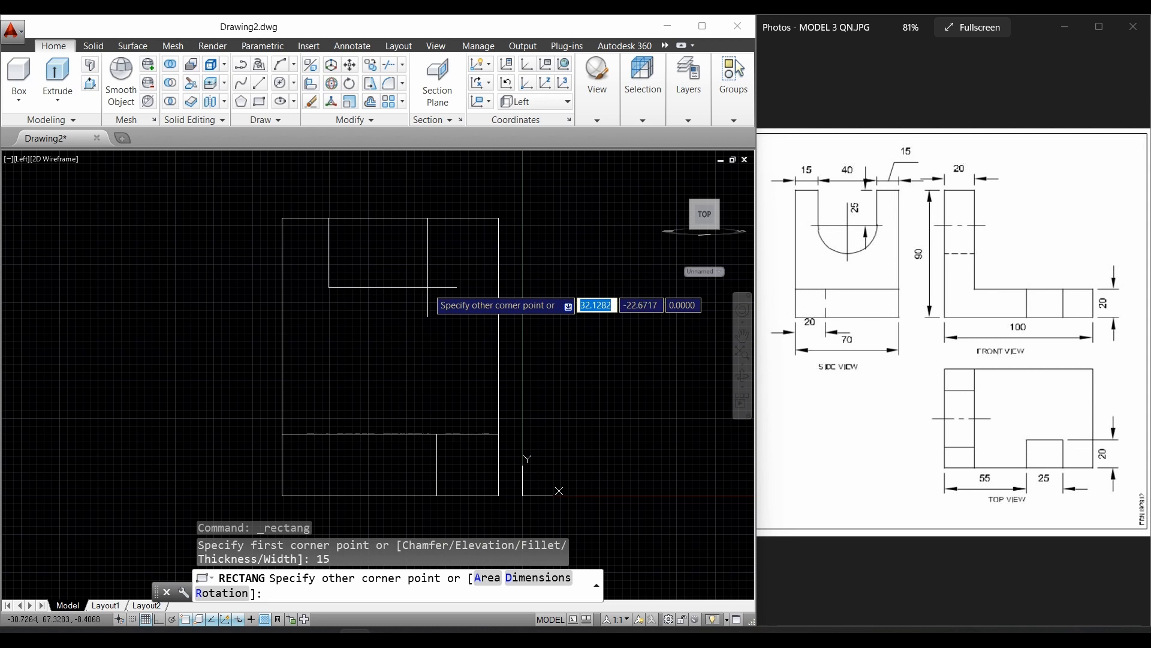
{"action": "type", "text": "40"}
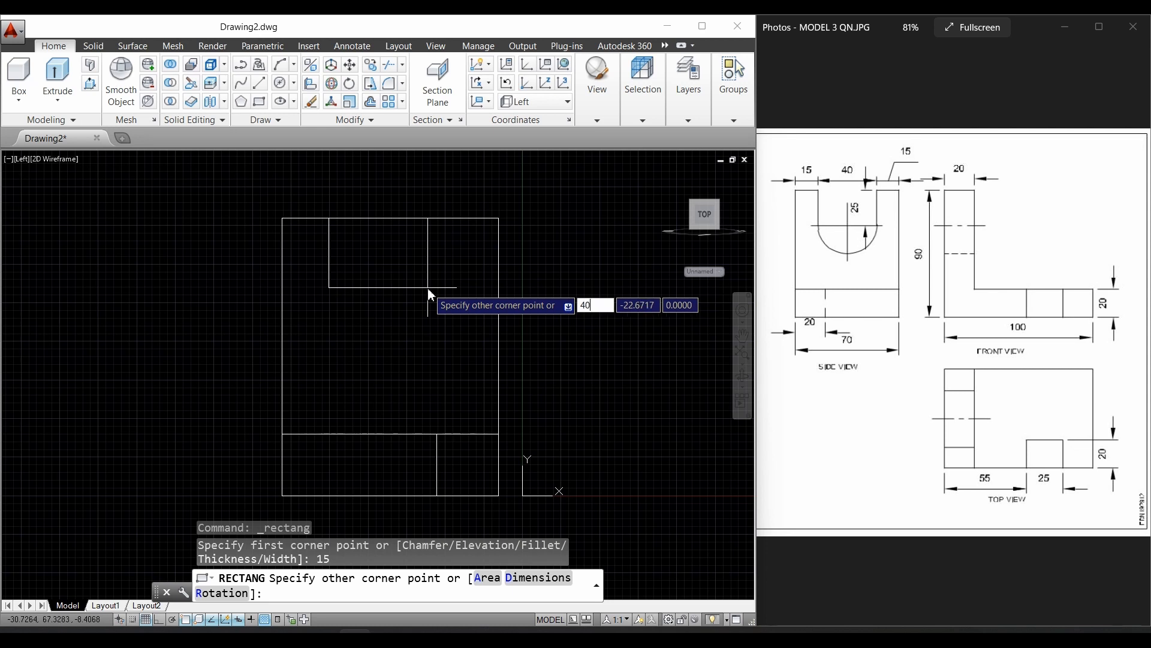
{"action": "key", "text": "Tab"}
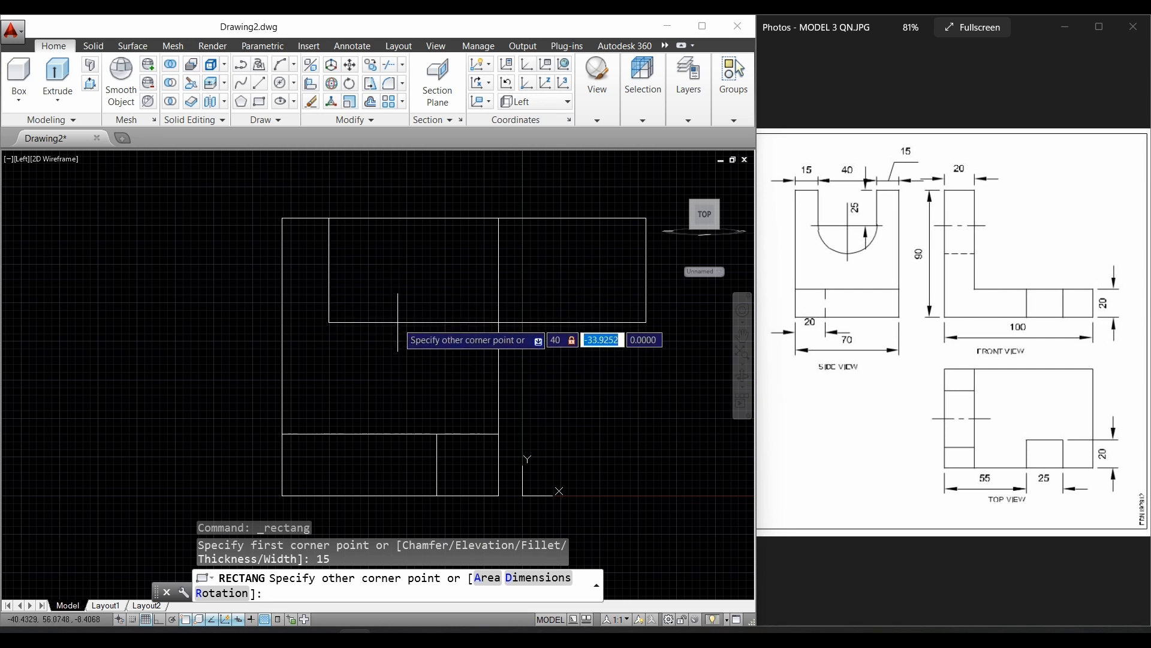
{"action": "type", "text": "-25"}
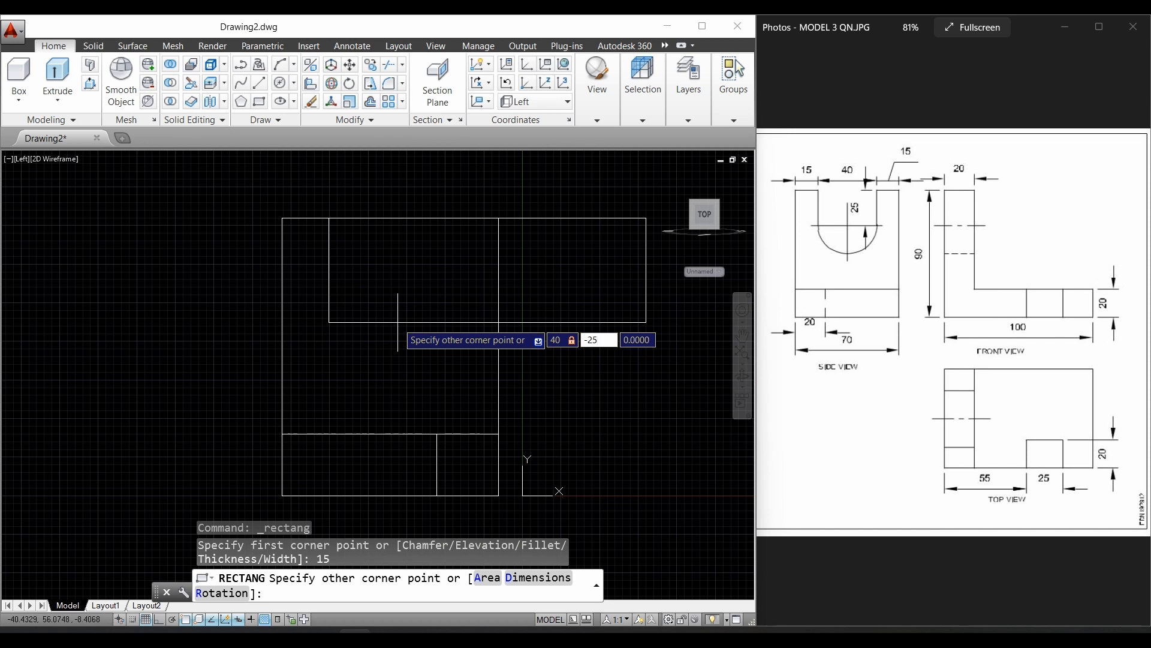
{"action": "key", "text": "Return"}
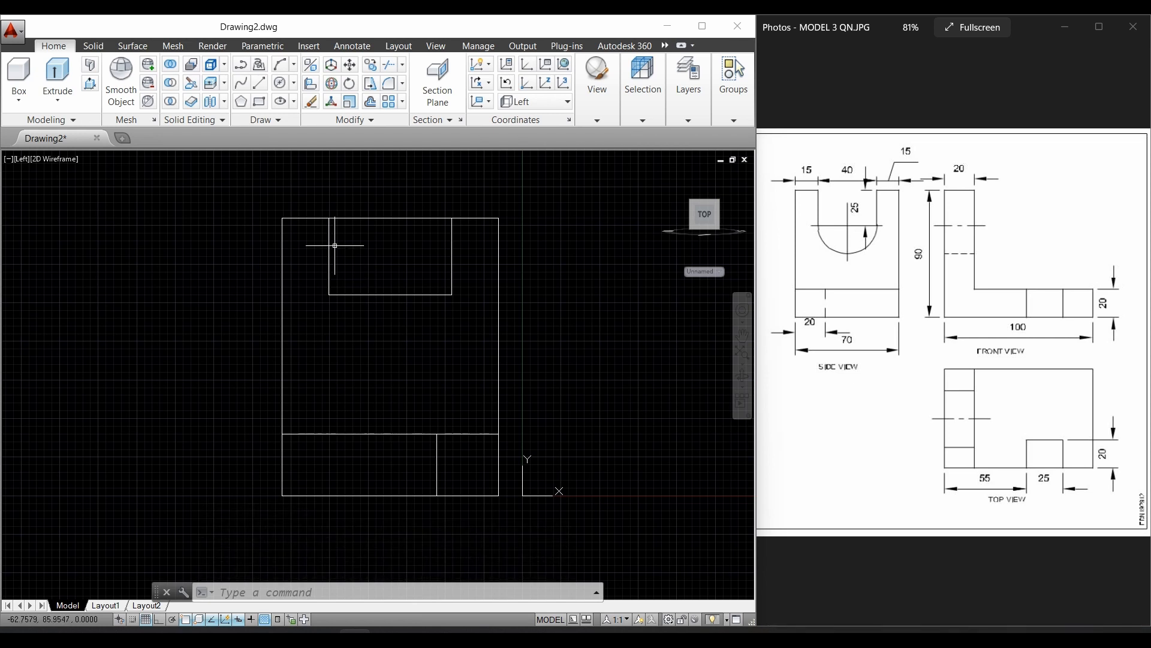
Step: Draw a 40 mm diameter circle centred on the midpoint of the slot rectangle's lower edge
{"action": "left_click", "coordinate": [295, 83]}
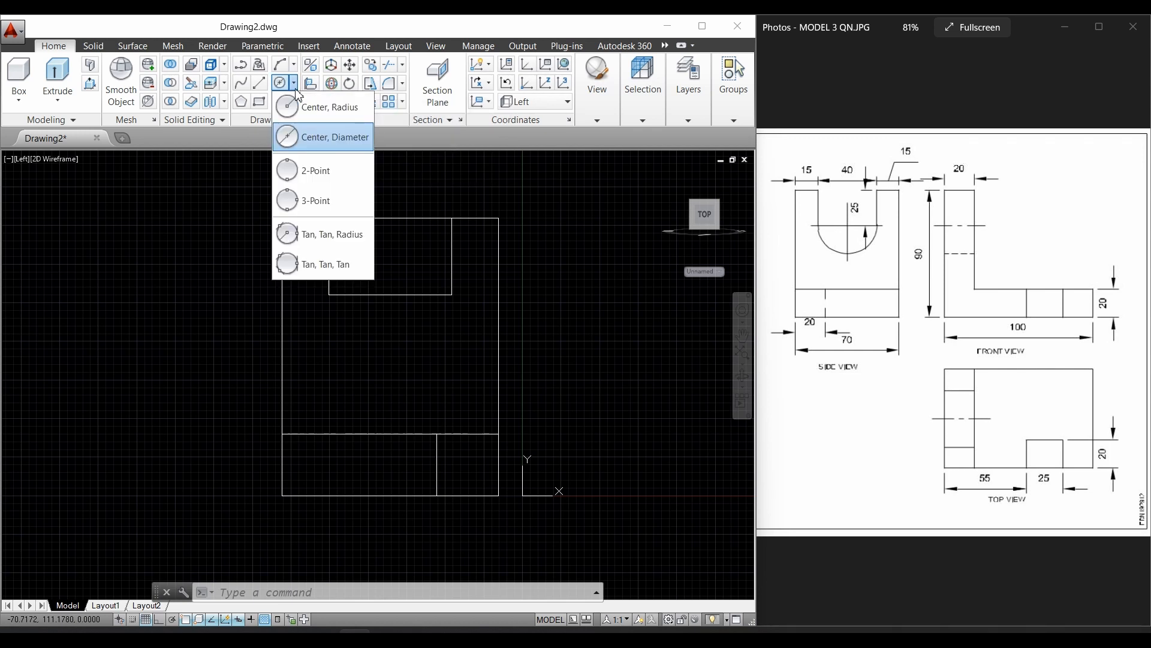
{"action": "left_click", "coordinate": [310, 137]}
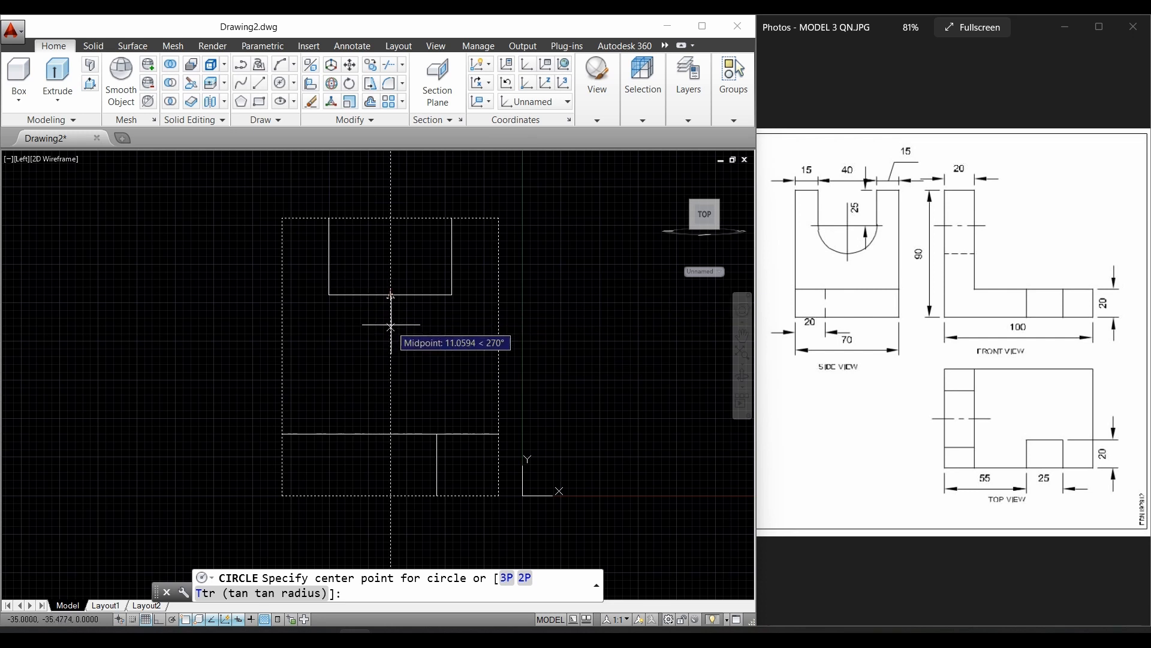
{"action": "left_click", "coordinate": [390, 295]}
{"action": "type", "text": "d"}
{"action": "key", "text": "Return"}
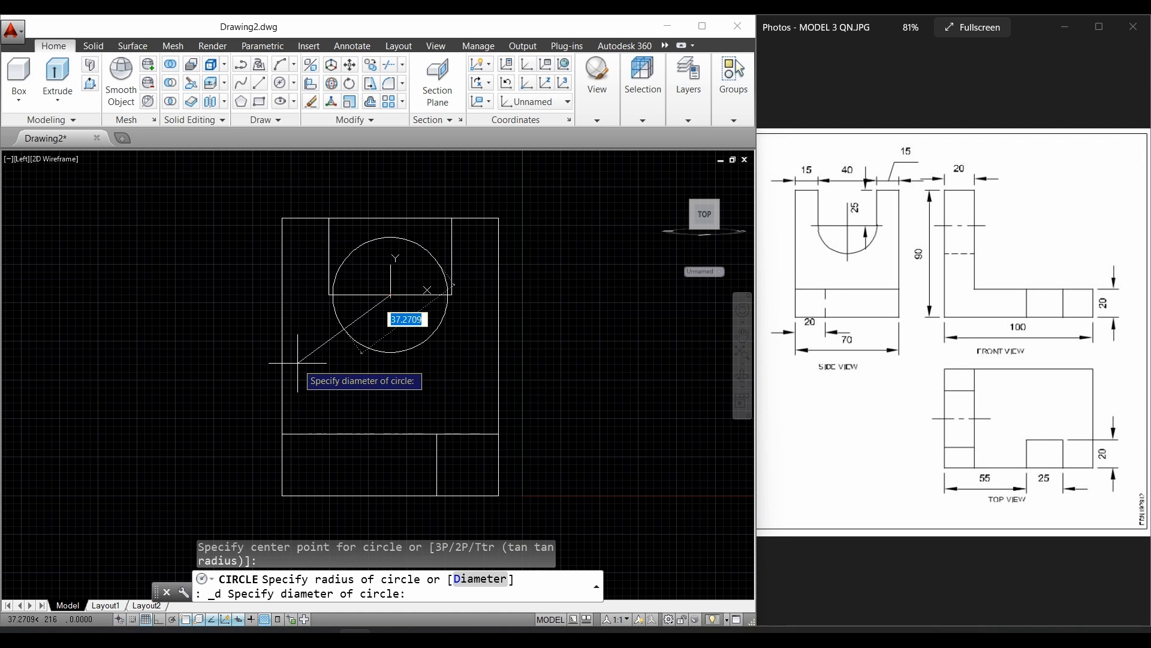
{"action": "type", "text": "40"}
{"action": "key", "text": "Return"}
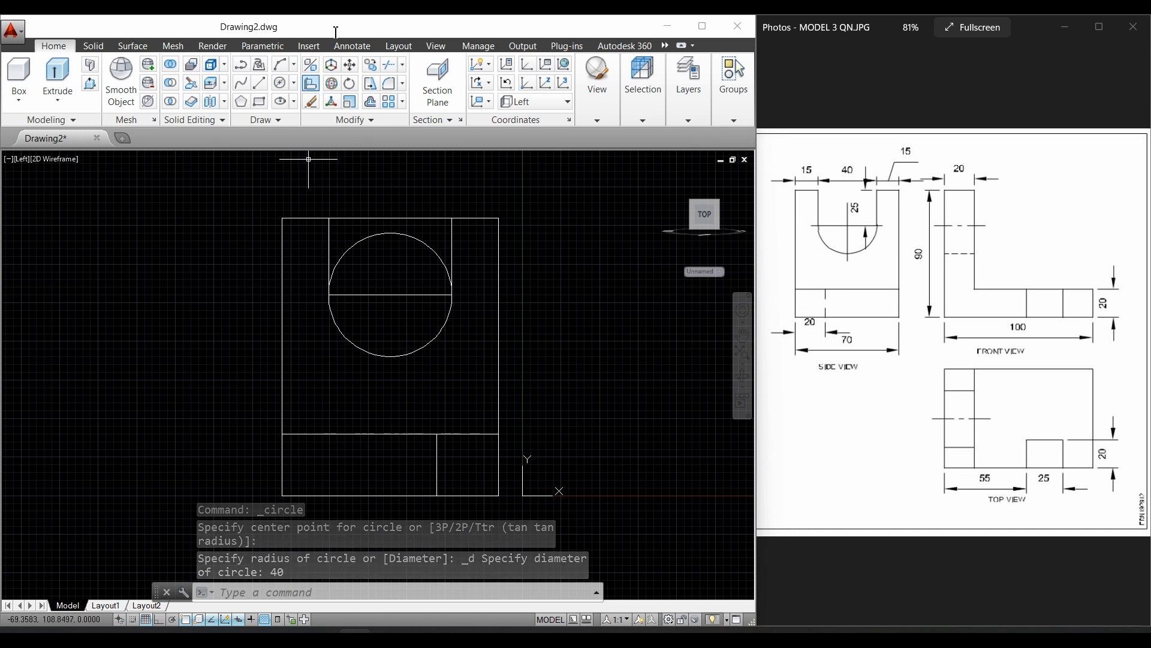
Step: Return to the SE Isometric view and extrude the slot rectangle 20 mm through the upright's thickness
{"action": "left_click", "coordinate": [437, 47]}
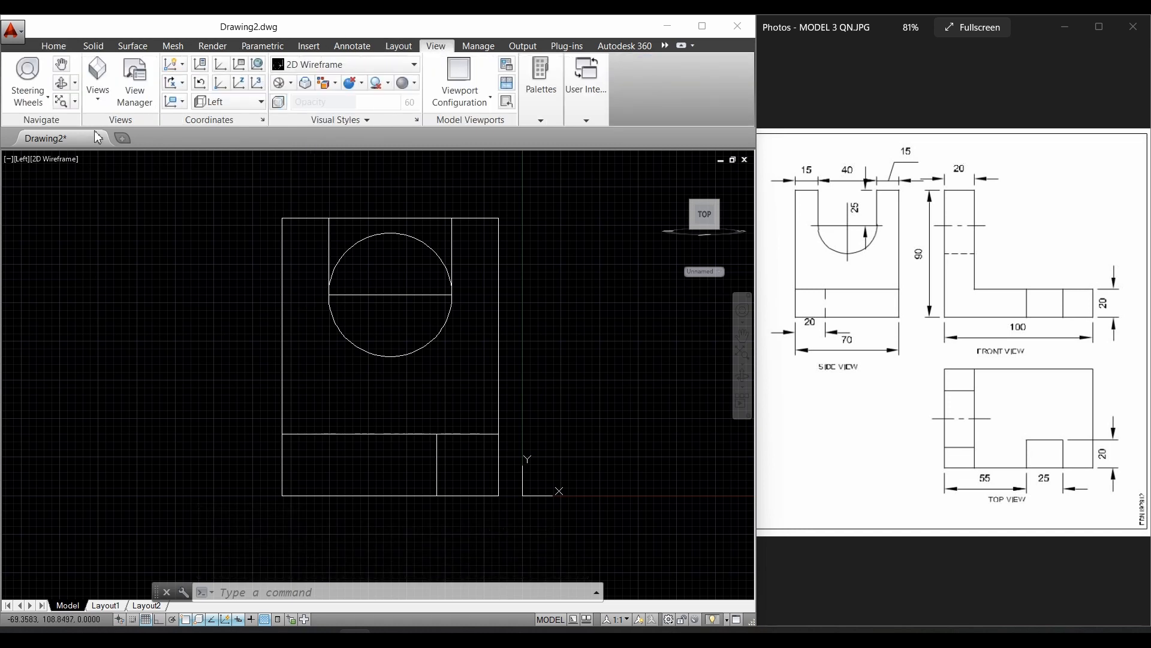
{"action": "left_click", "coordinate": [99, 105]}
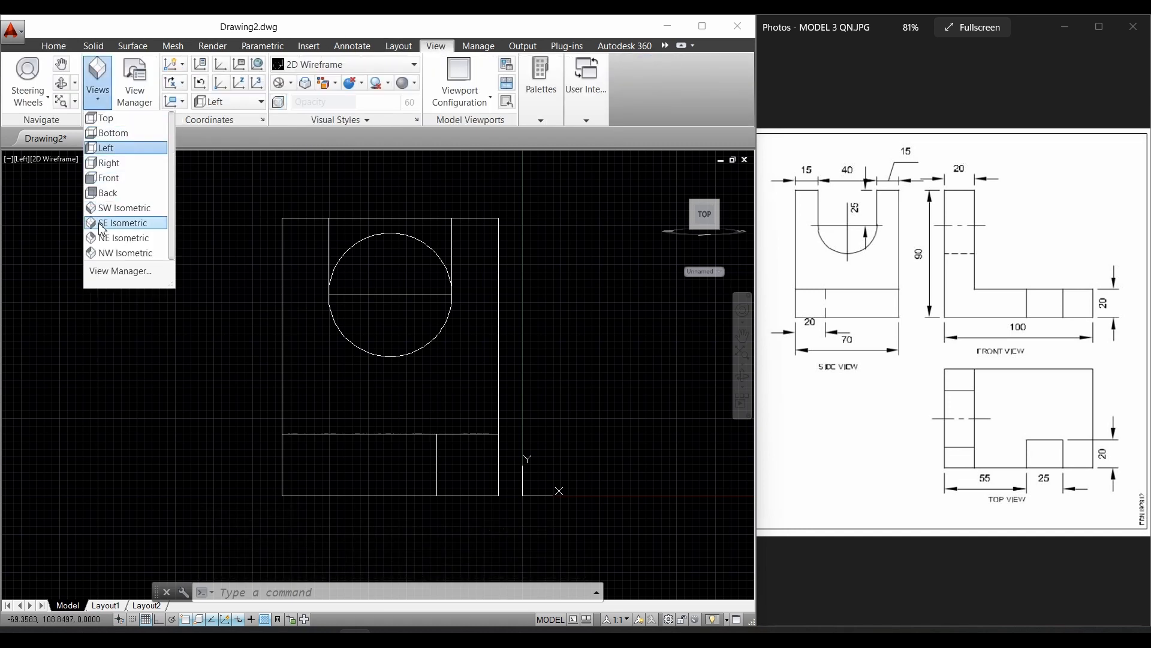
{"action": "left_click", "coordinate": [108, 195]}
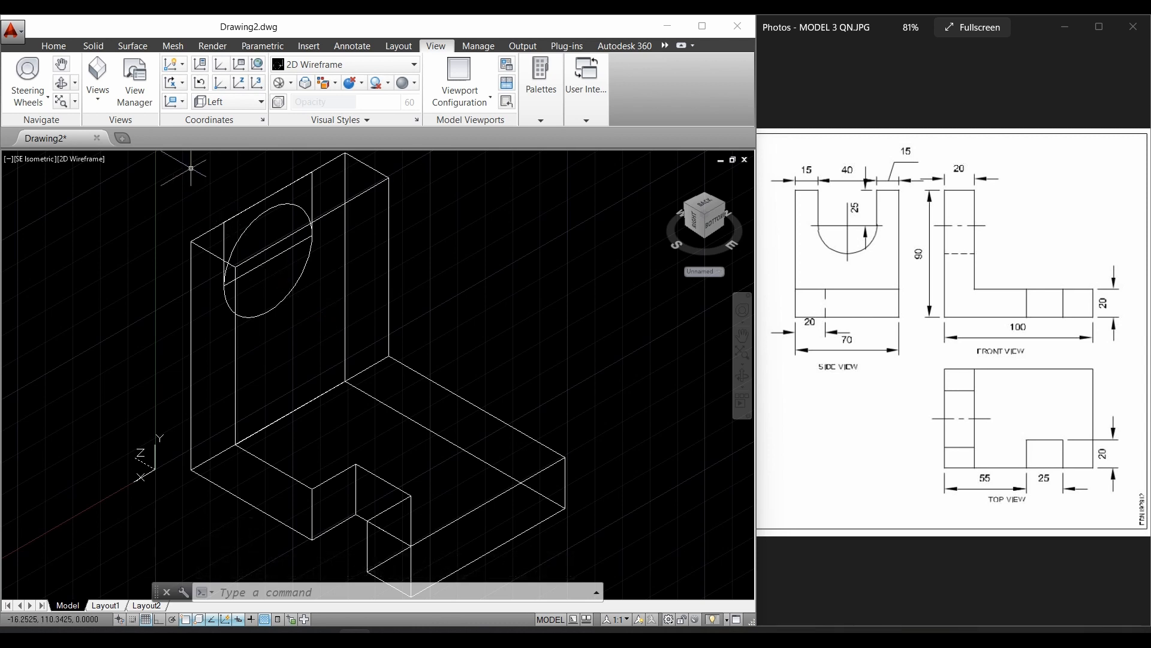
{"action": "left_click", "coordinate": [58, 47]}
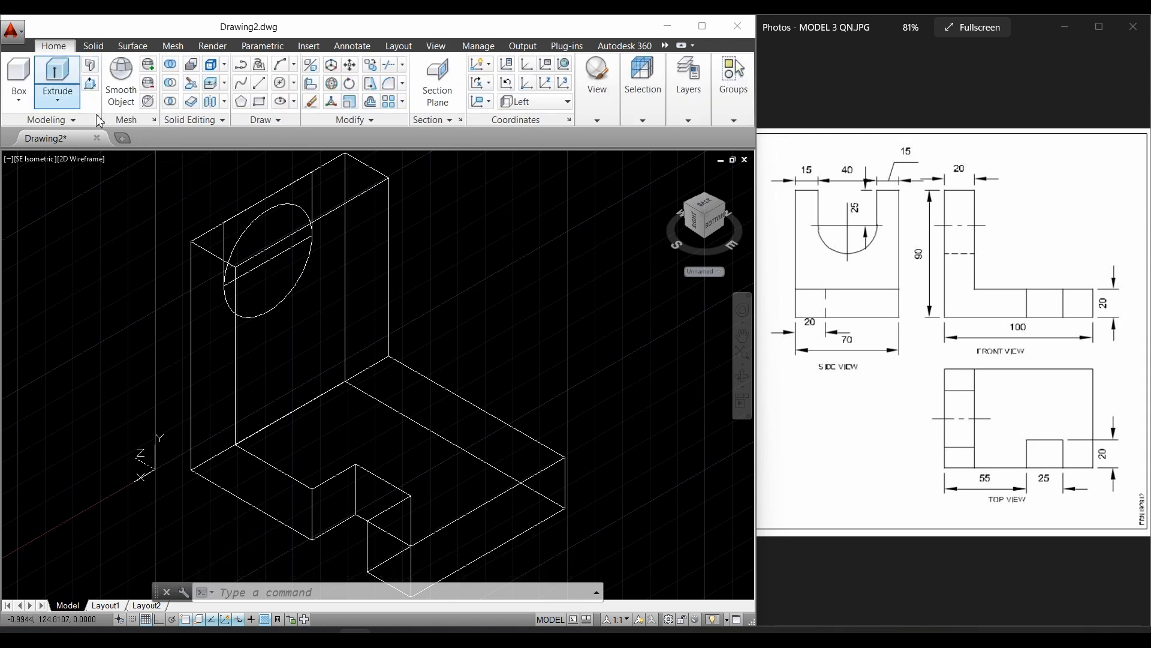
{"action": "left_click", "coordinate": [225, 242]}
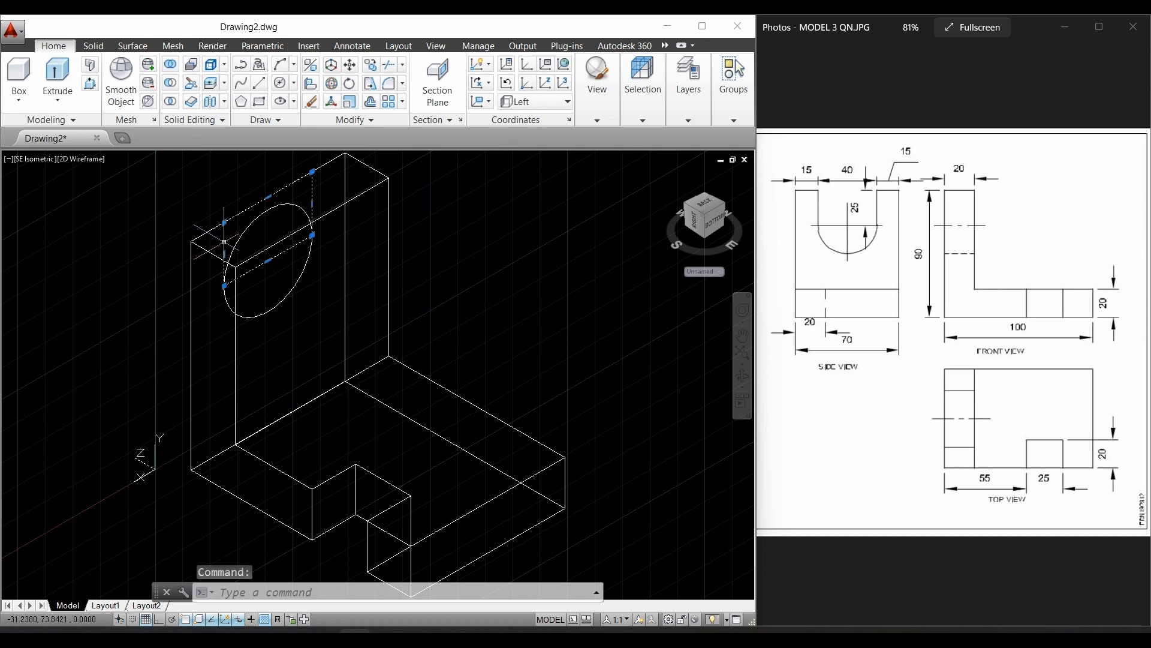
{"action": "key", "text": "Return"}
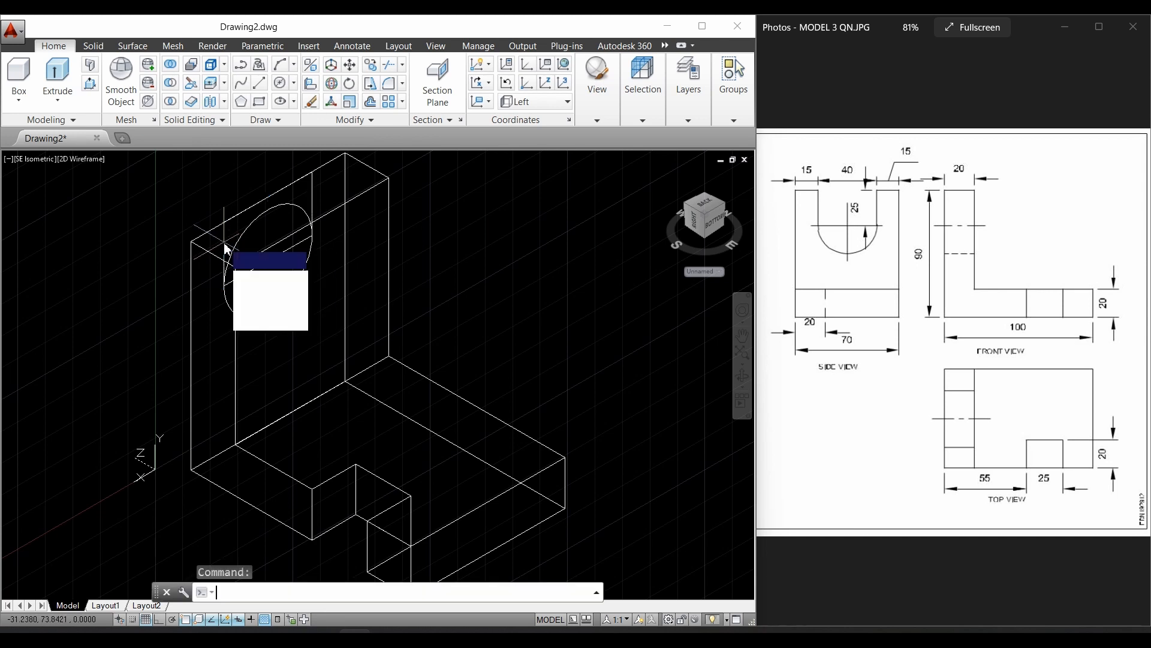
{"action": "left_click", "coordinate": [53, 79]}
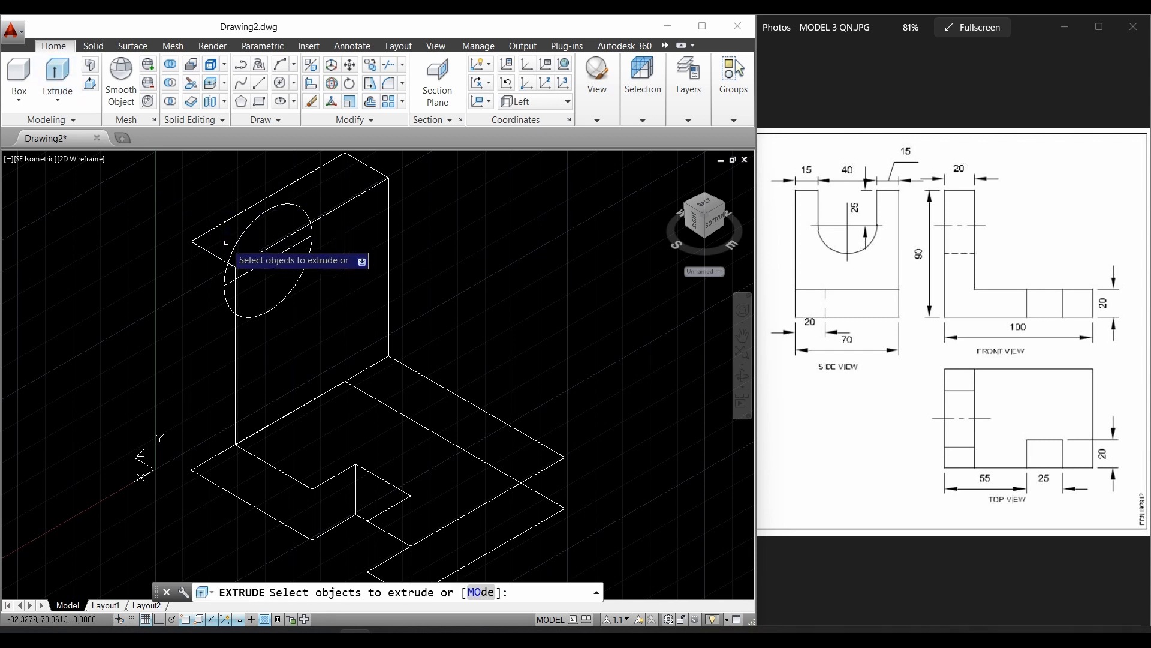
{"action": "left_click", "coordinate": [223, 242]}
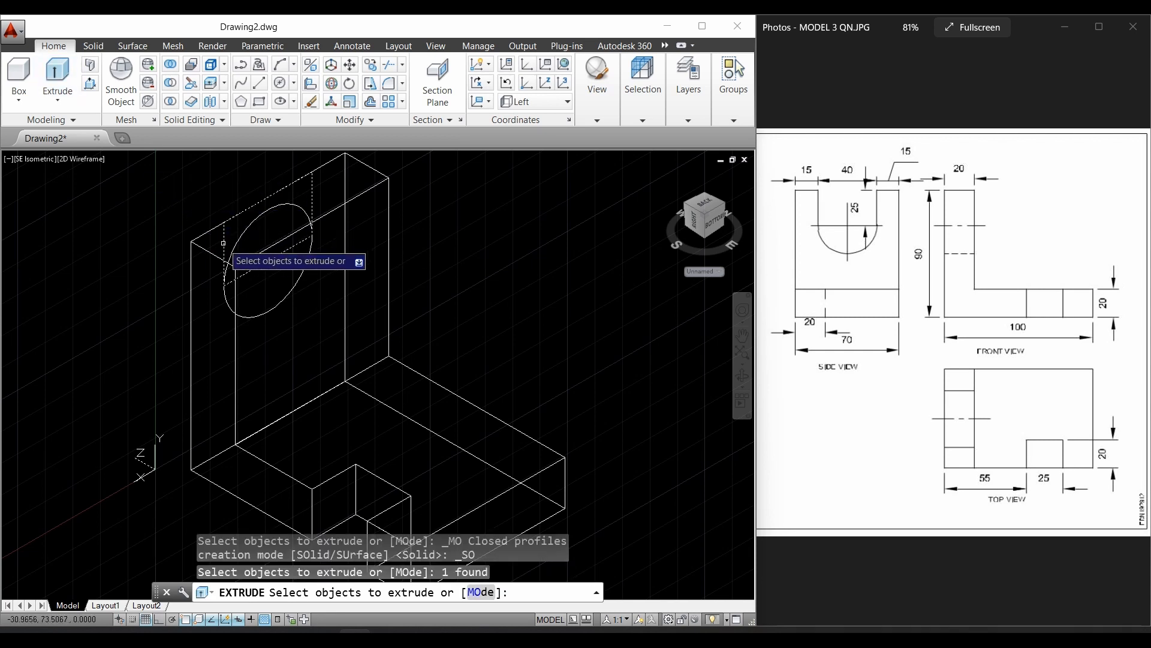
{"action": "key", "text": "Return"}
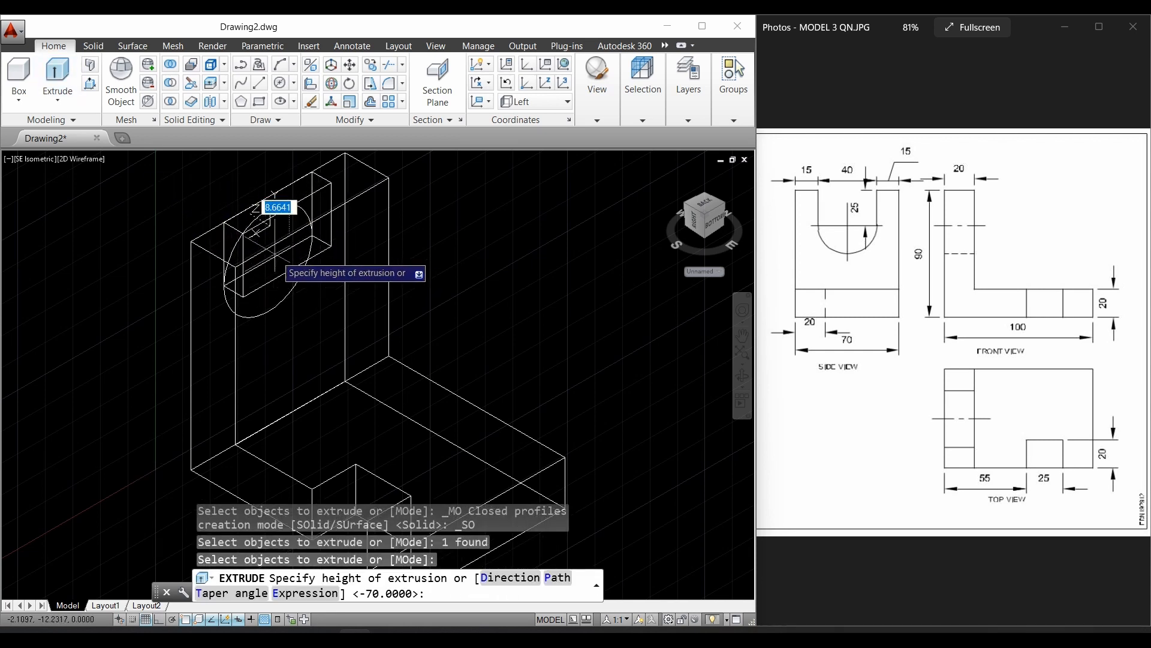
{"action": "type", "text": "20"}
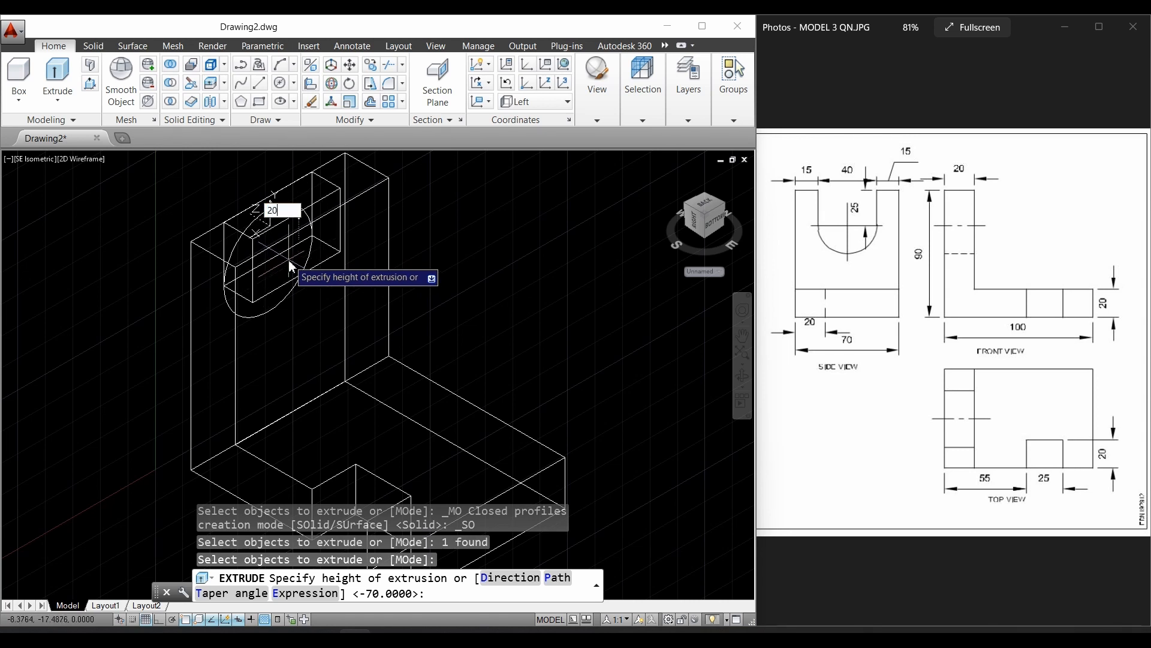
{"action": "key", "text": "Return"}
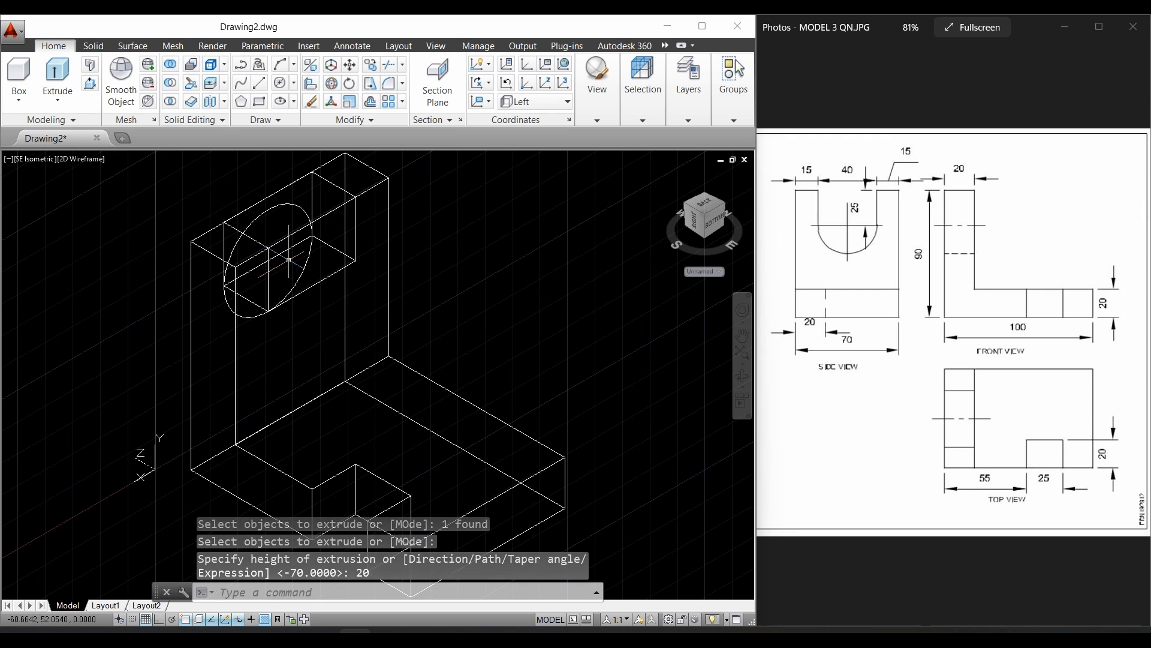
Step: Extrude the 40 mm circle 20 mm through the upright's thickness
{"action": "left_click", "coordinate": [65, 78]}
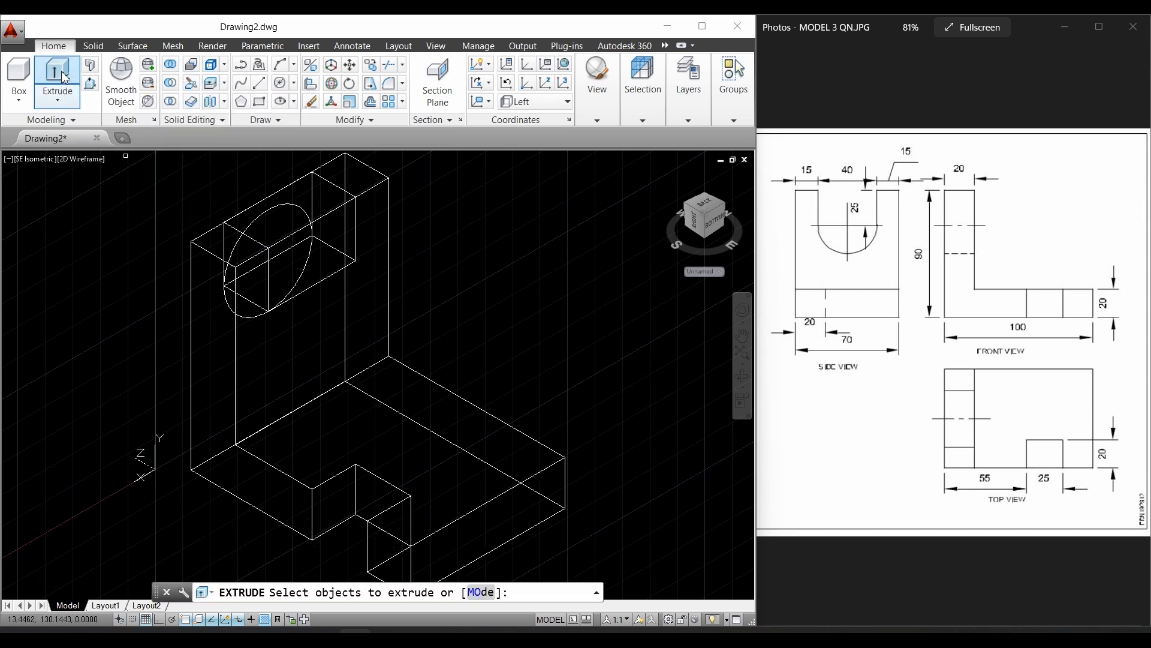
{"action": "left_click", "coordinate": [277, 207]}
{"action": "key", "text": "Return"}
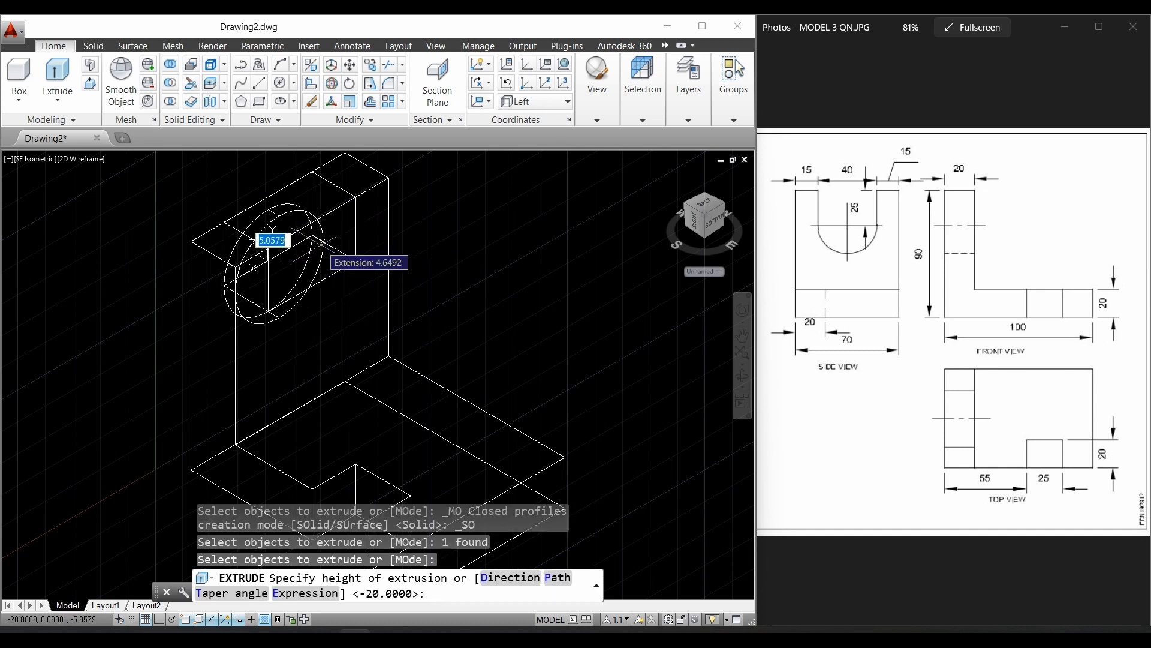
{"action": "type", "text": "20"}
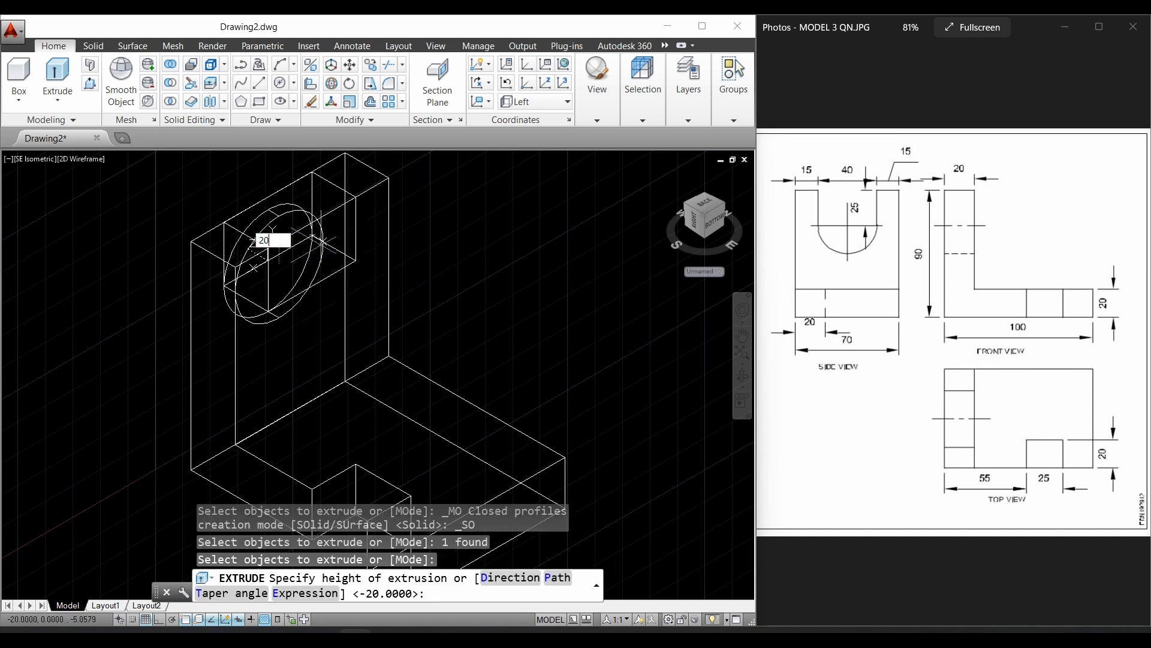
{"action": "key", "text": "Return"}
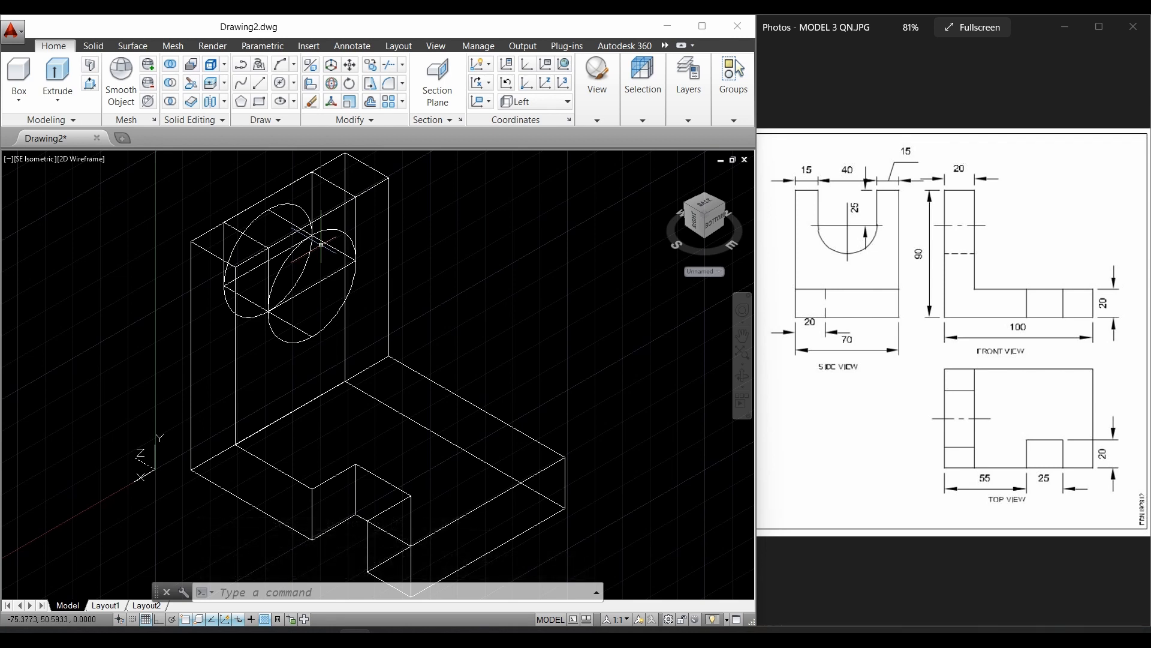
Step: Union the extruded slot block and the 40 mm cylinder into one round-bottomed solid
{"action": "left_click", "coordinate": [171, 66]}
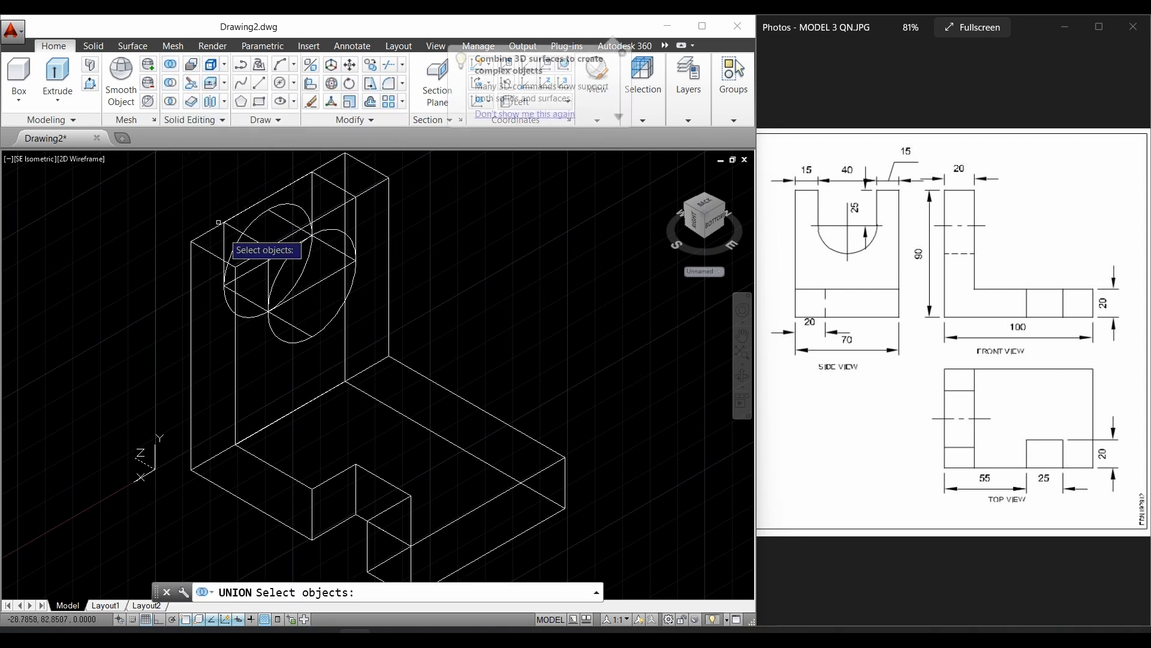
{"action": "left_click", "coordinate": [268, 274]}
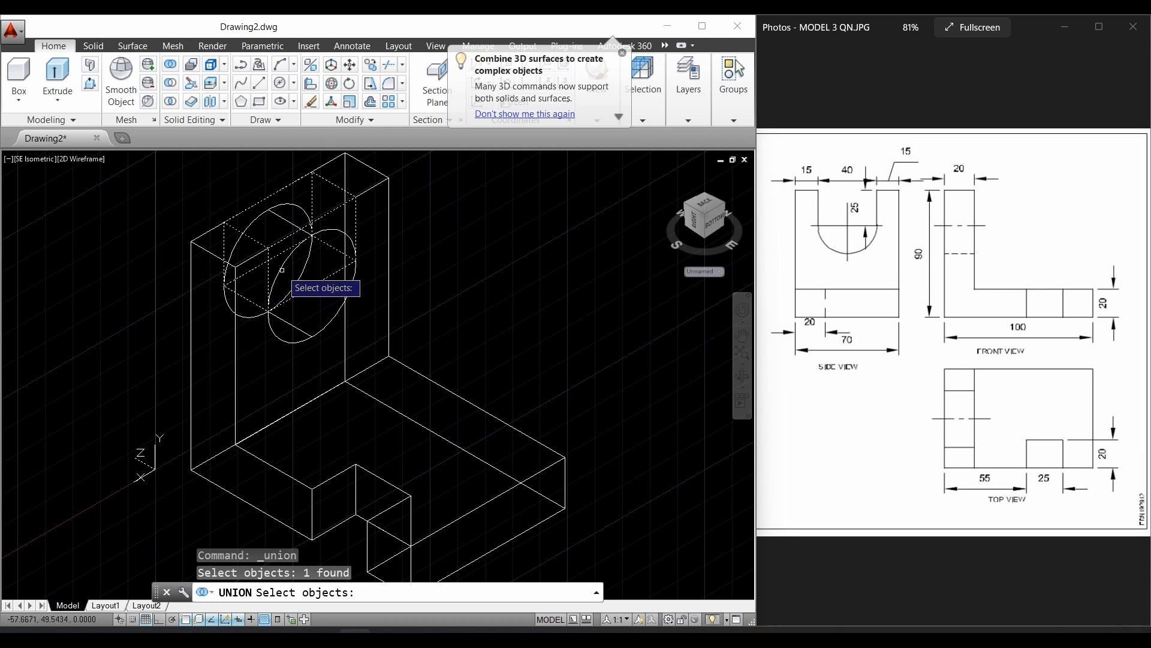
{"action": "left_click", "coordinate": [282, 270]}
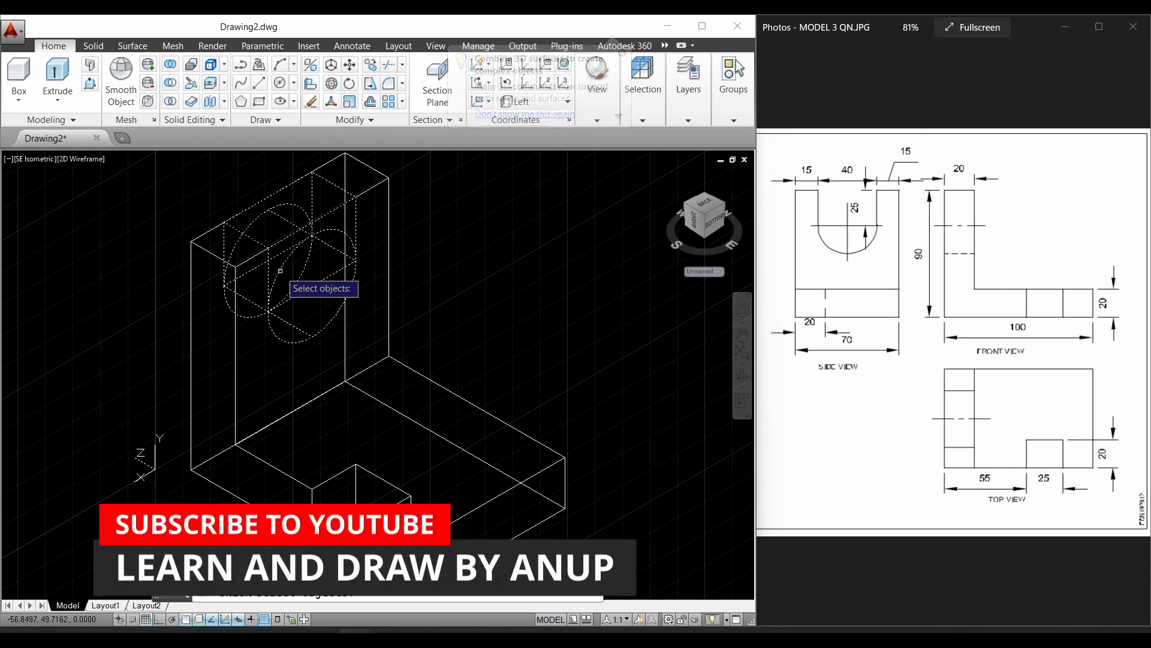
{"action": "key", "text": "Return"}
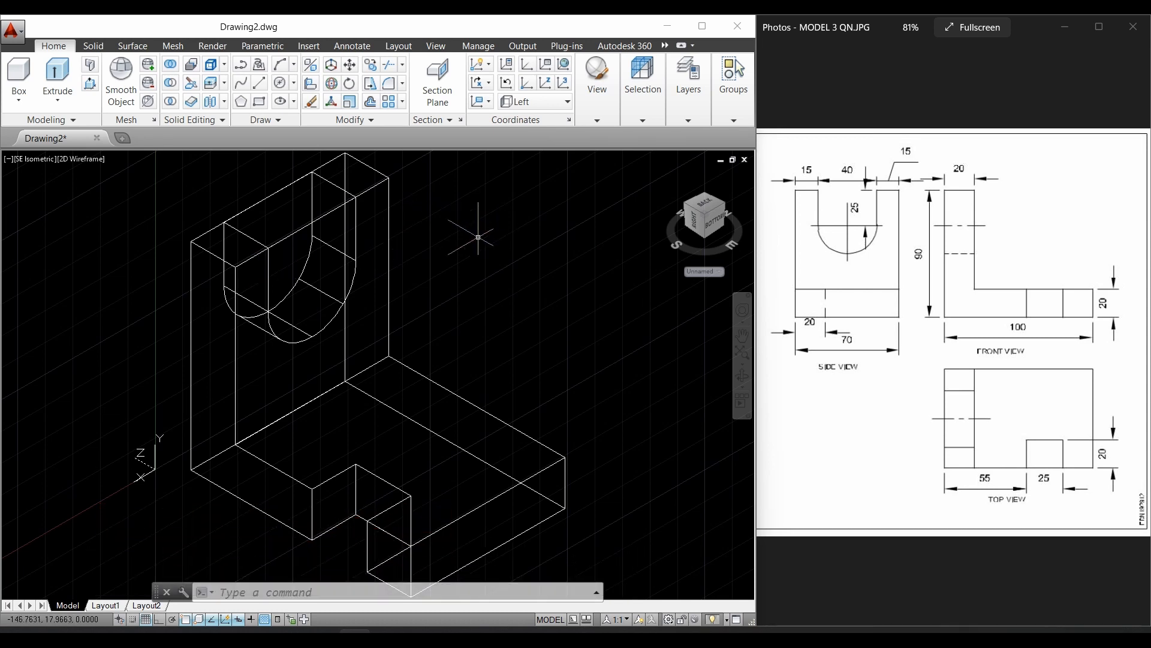
Step: Subtract the round-bottomed slot solid from the L-shaped bracket to cut the opening through the upright plate
{"action": "left_click", "coordinate": [171, 84]}
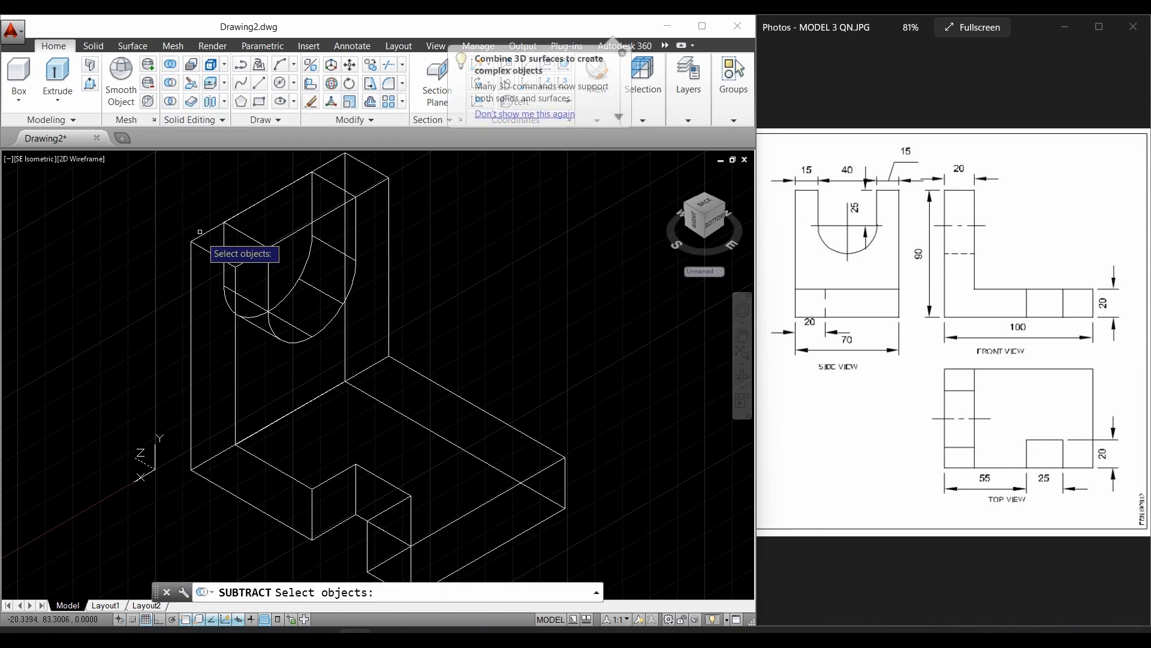
{"action": "left_click", "coordinate": [237, 349]}
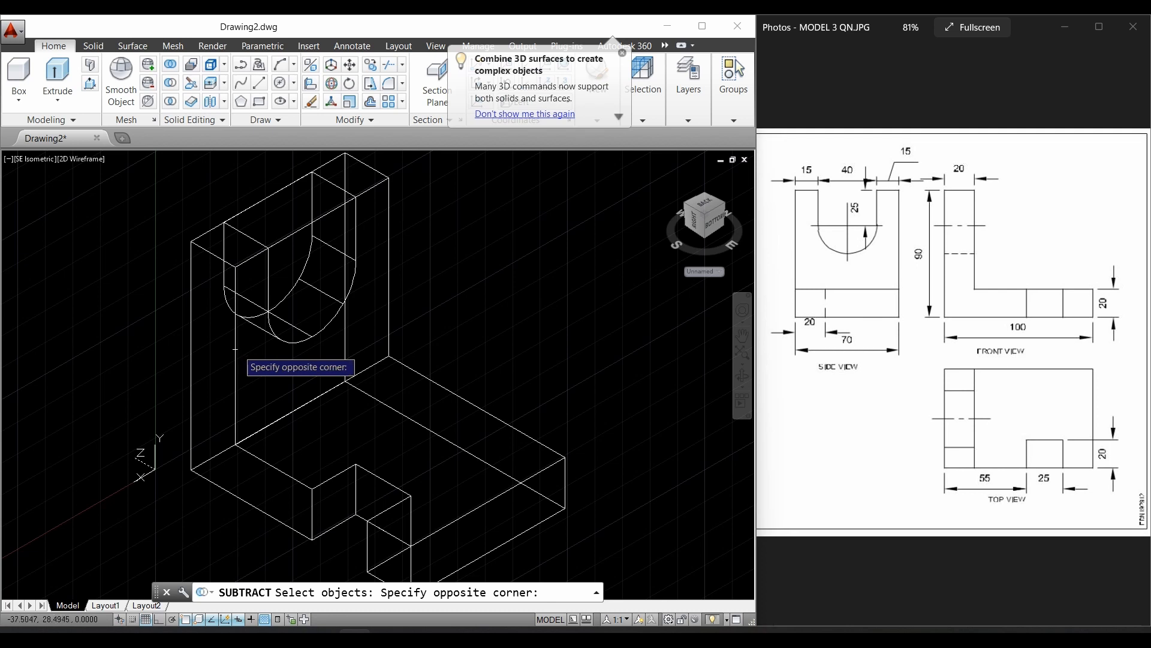
{"action": "left_click", "coordinate": [238, 349]}
{"action": "left_click", "coordinate": [238, 349]}
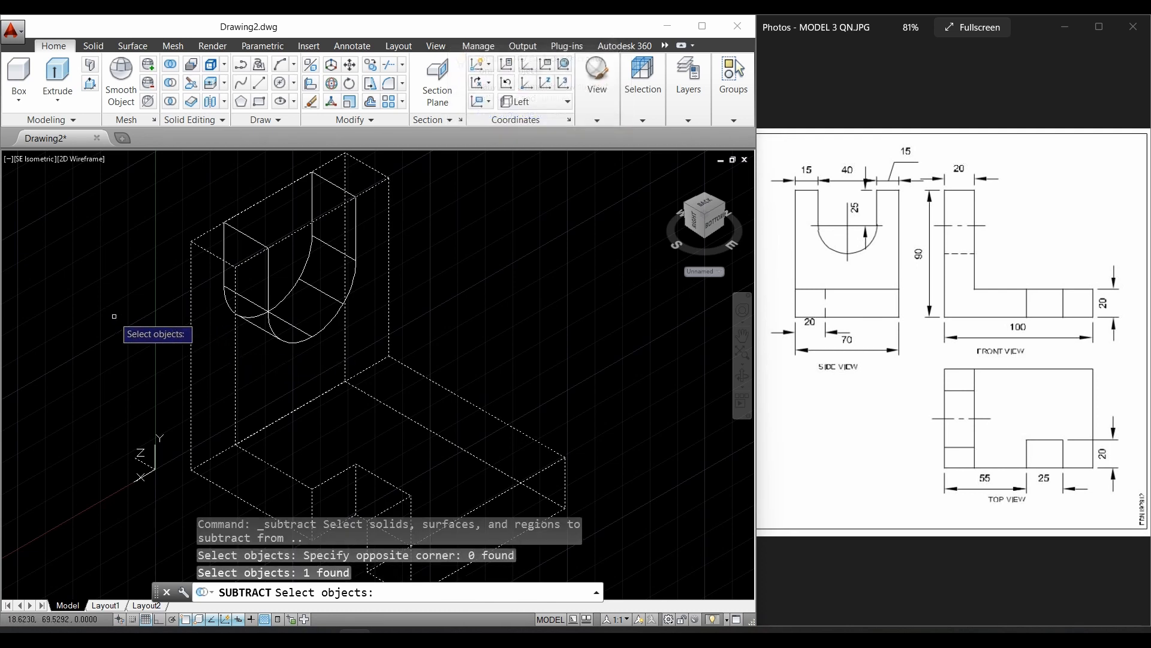
{"action": "key", "text": "Return"}
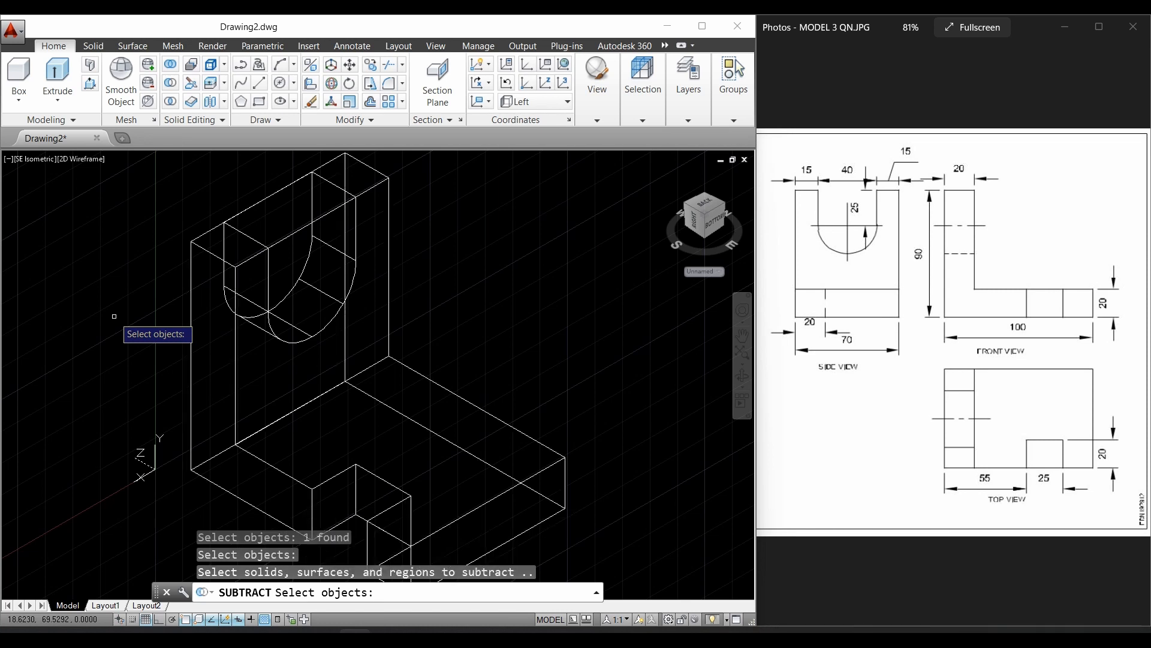
{"action": "left_click", "coordinate": [269, 286]}
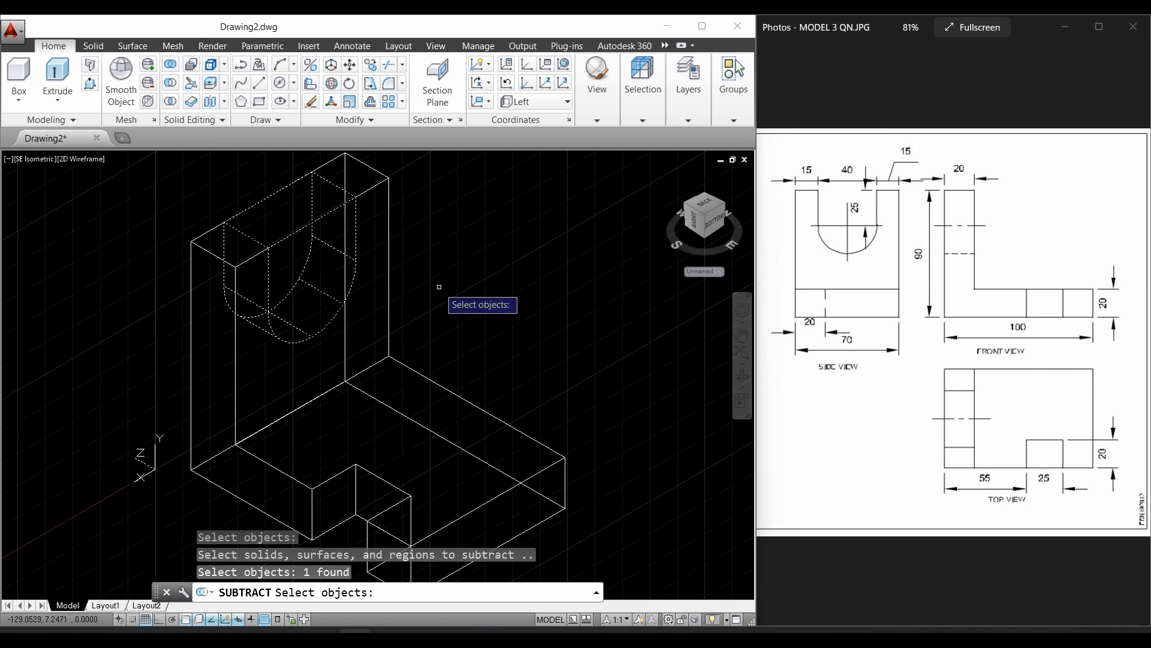
{"action": "key", "text": "Return"}
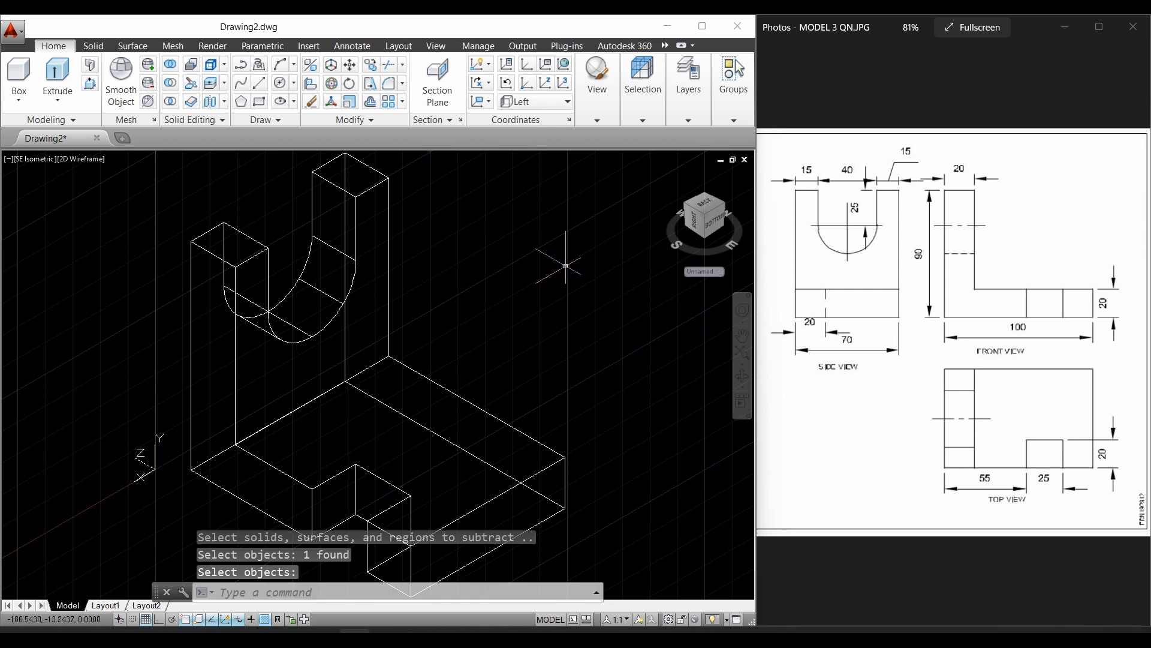
Step: Display the finished bracket in the Shades of Gray visual style, with the whole model framed in the viewport
{"action": "left_click", "coordinate": [449, 48]}
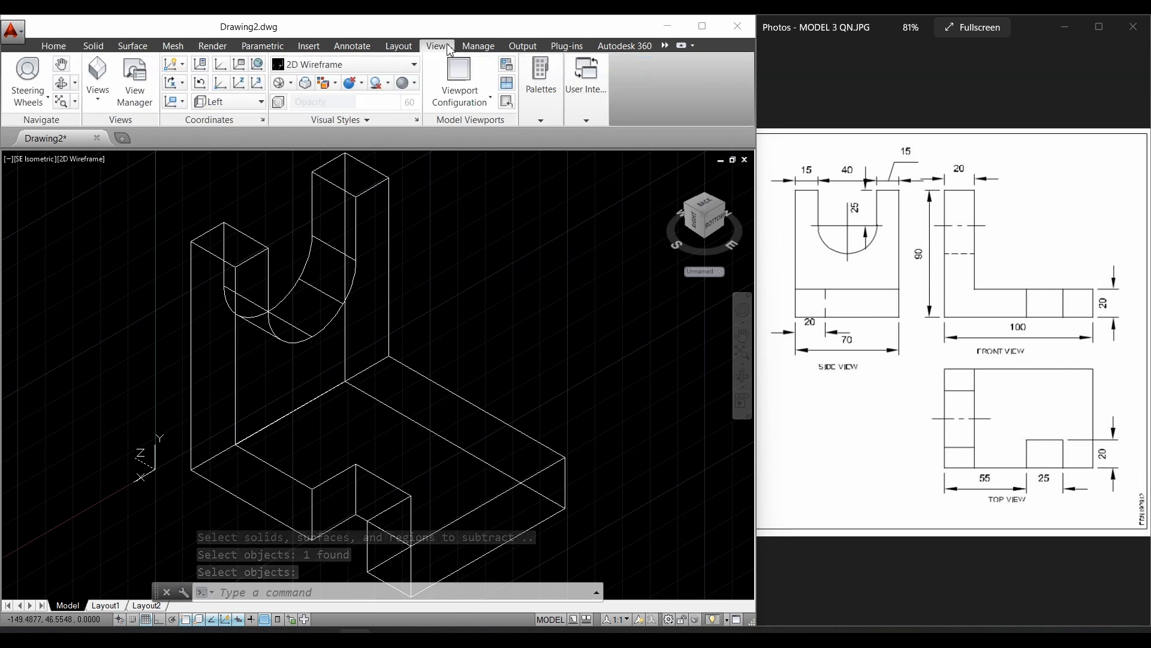
{"action": "left_click", "coordinate": [402, 72]}
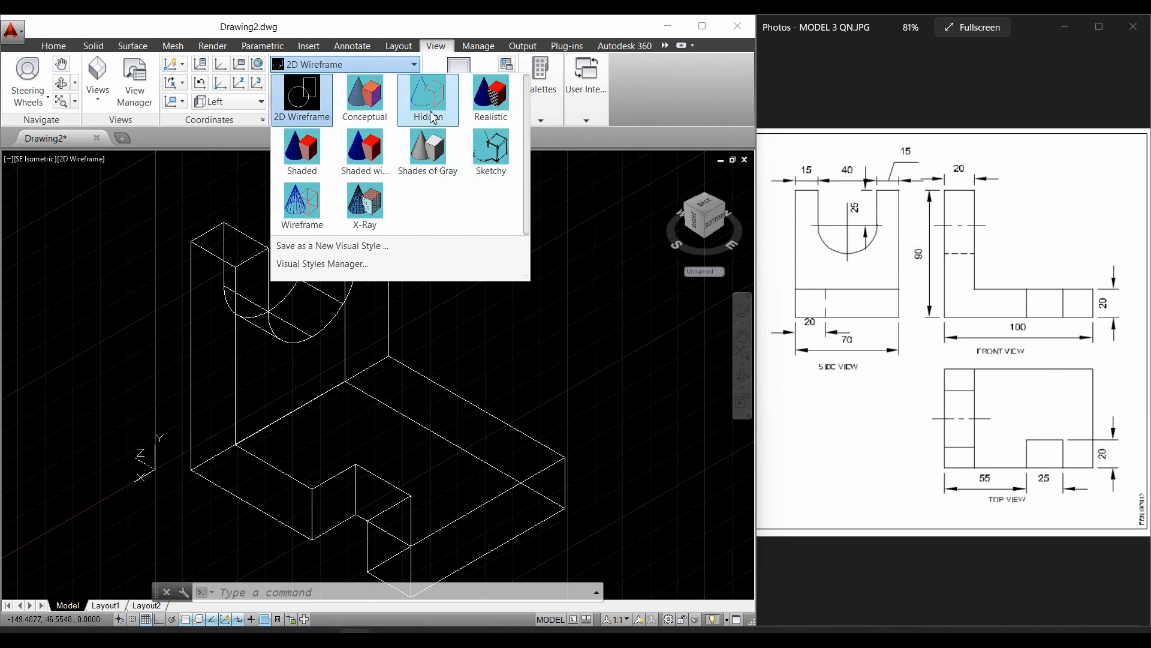
{"action": "left_click", "coordinate": [436, 162]}
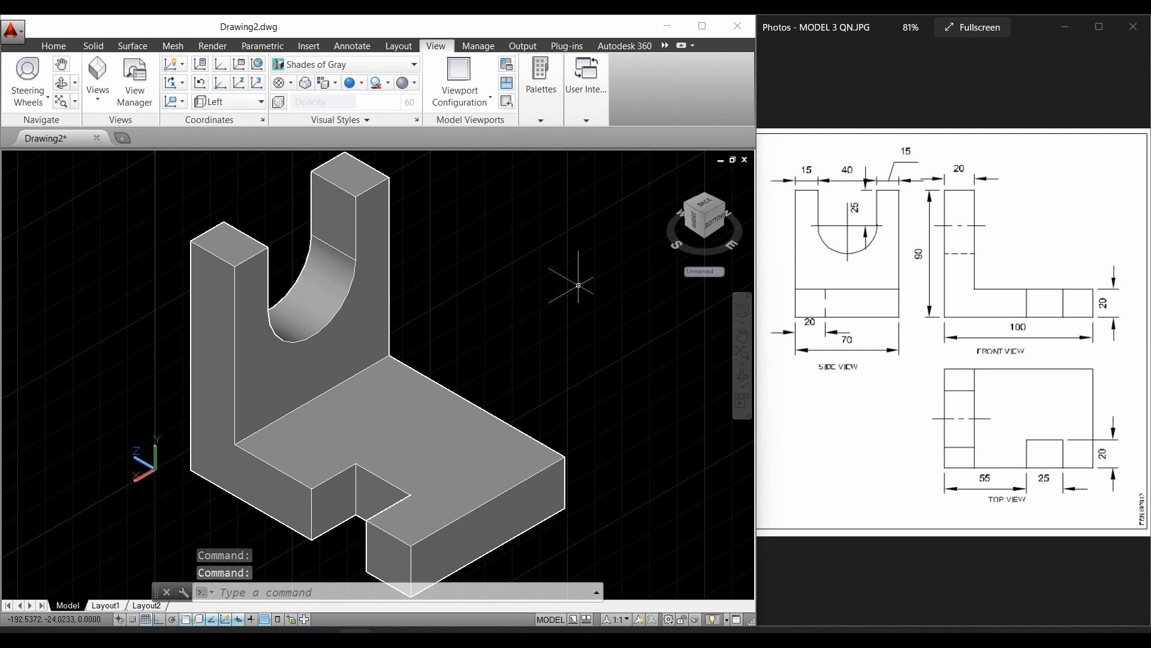
{"action": "scroll", "coordinate": [560, 329], "scroll_direction": "down", "scroll_amount": 2}
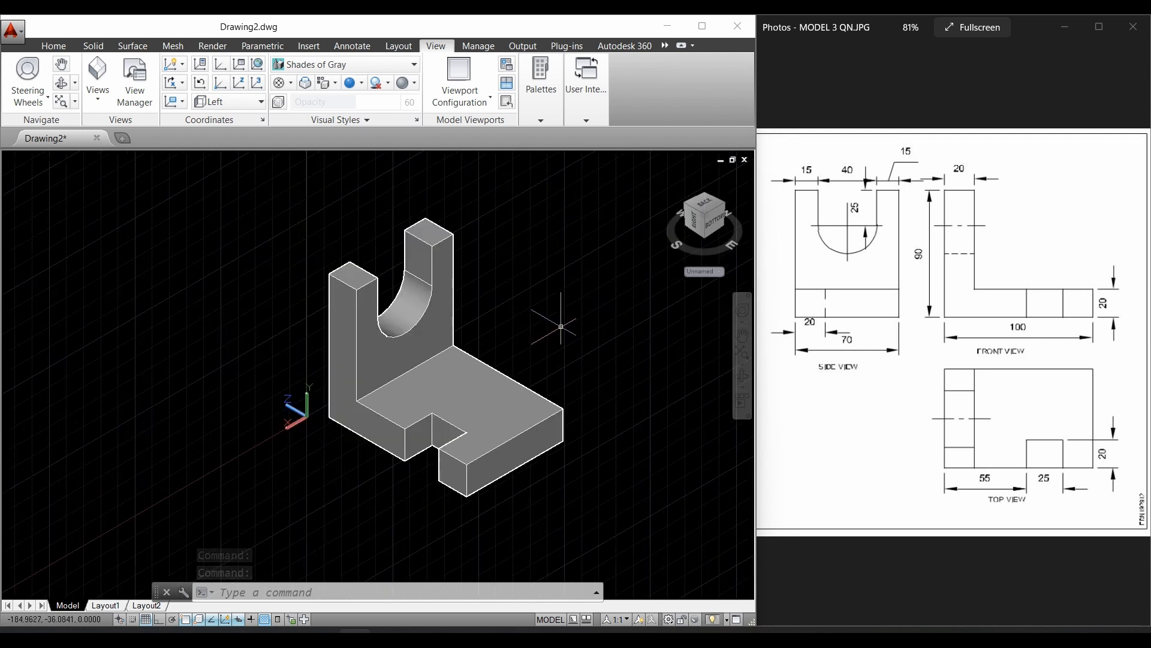
{"action": "middle_click_drag", "start_coordinate": [568, 316], "coordinate": [502, 315]}
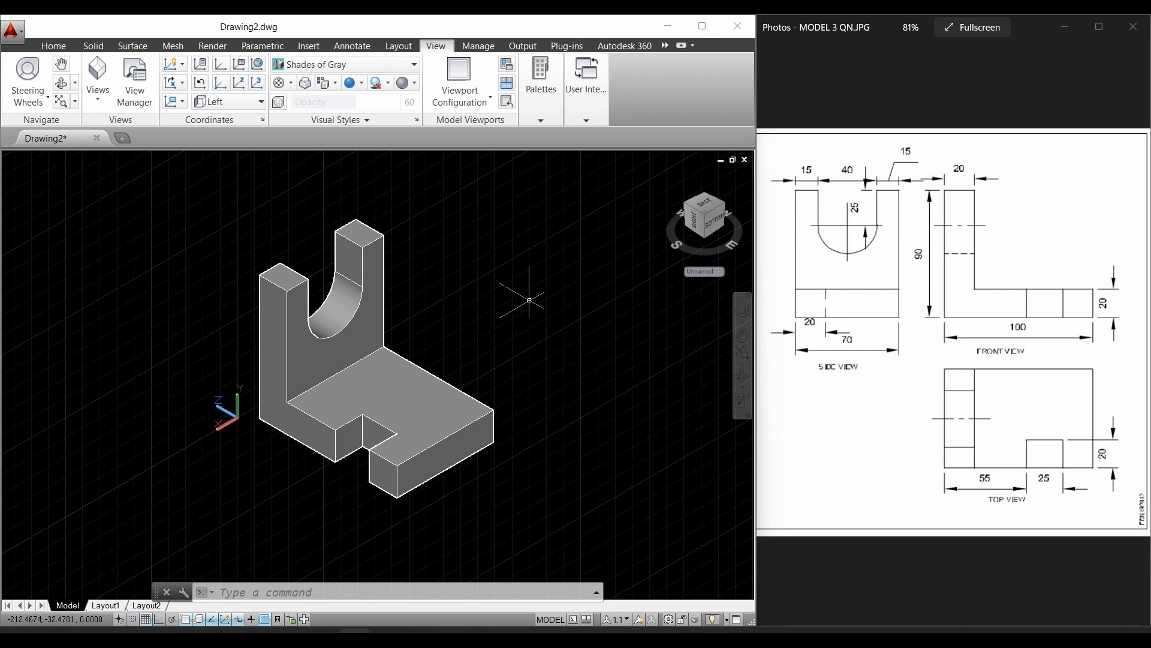
Step: Open the plot settings for the model and check the available printers
{"action": "key", "text": "ctrl+p"}
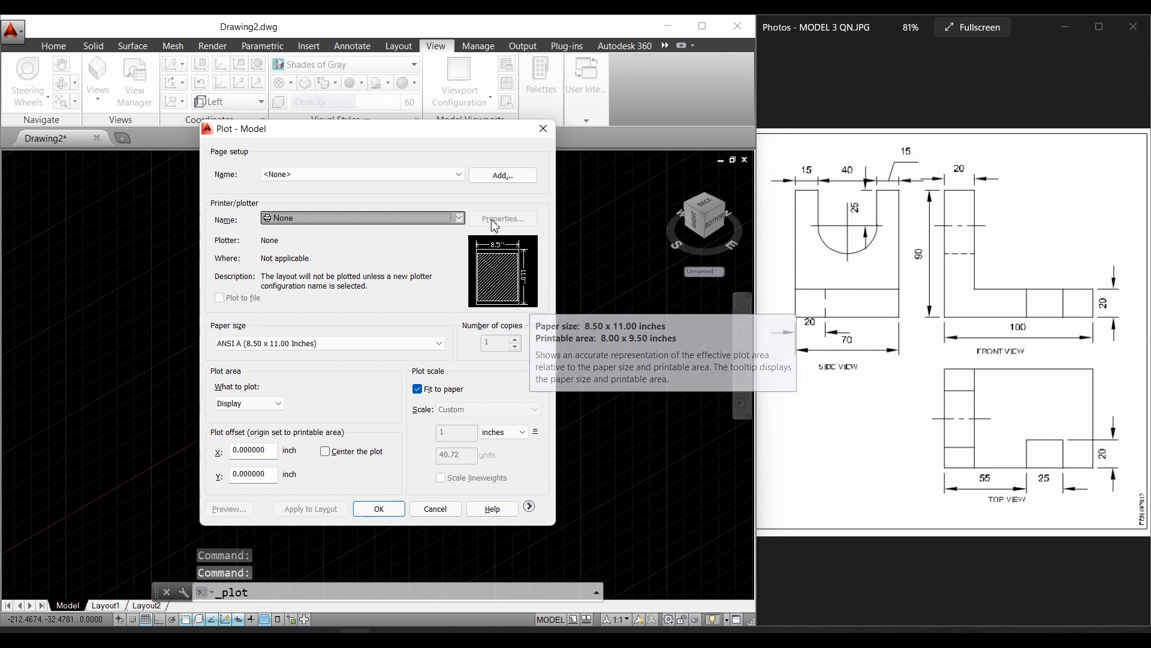
{"action": "left_click", "coordinate": [390, 217]}
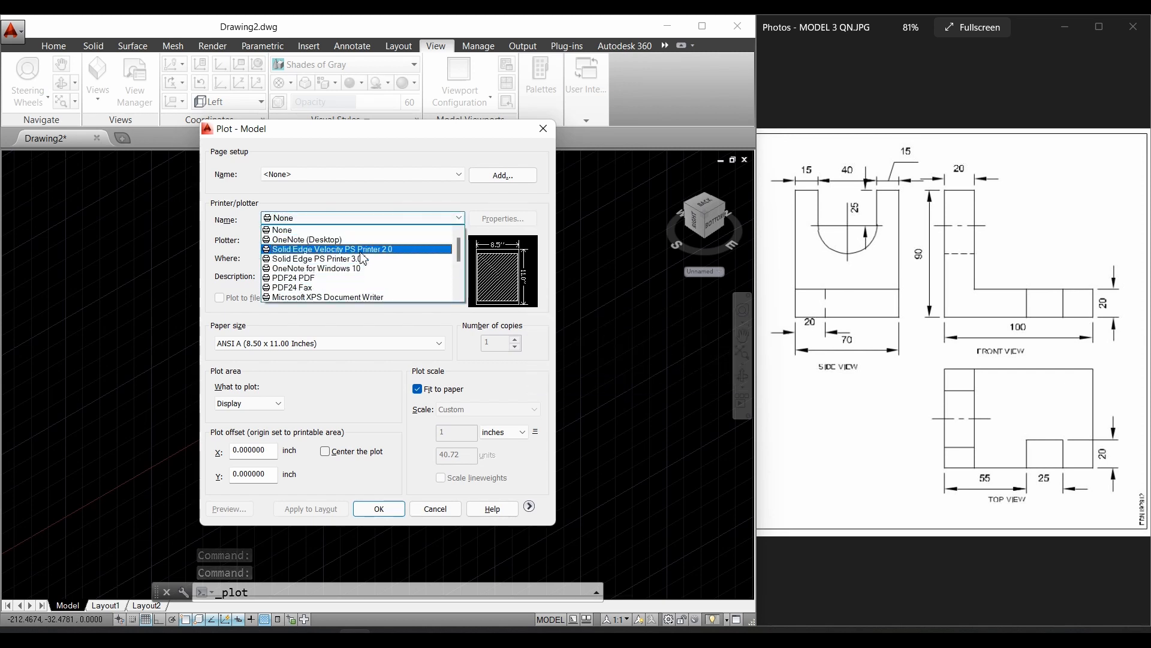
{"action": "left_click", "coordinate": [416, 329]}
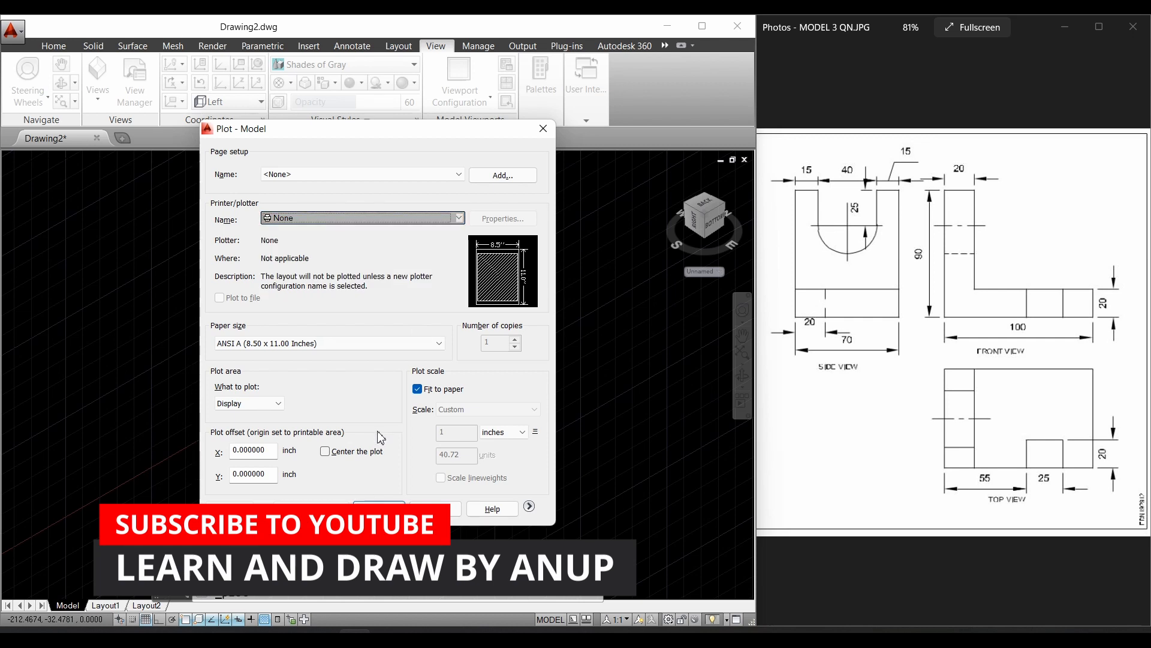